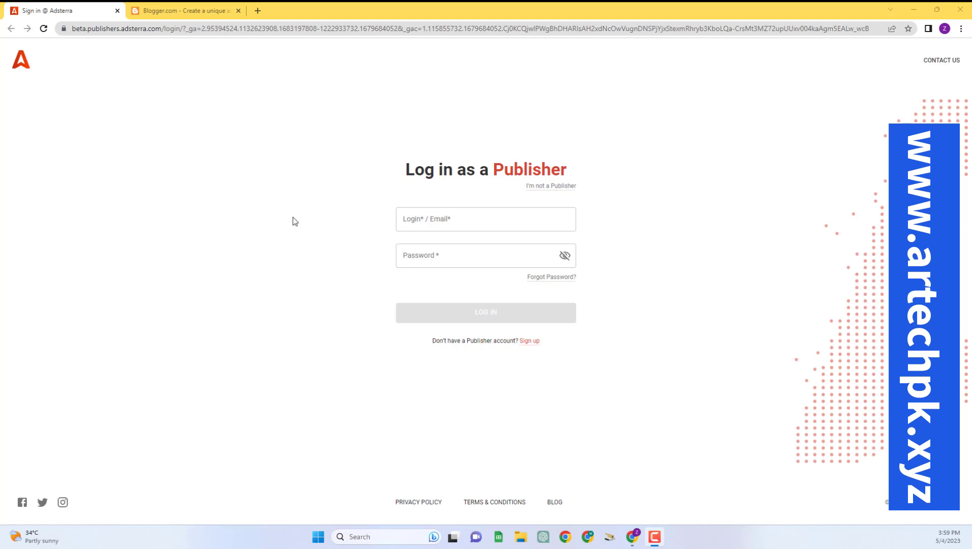
# - Sign up for an Adsterra publisher account and confirm its email through the registration message in Gmail
pyautogui.click(530, 341)
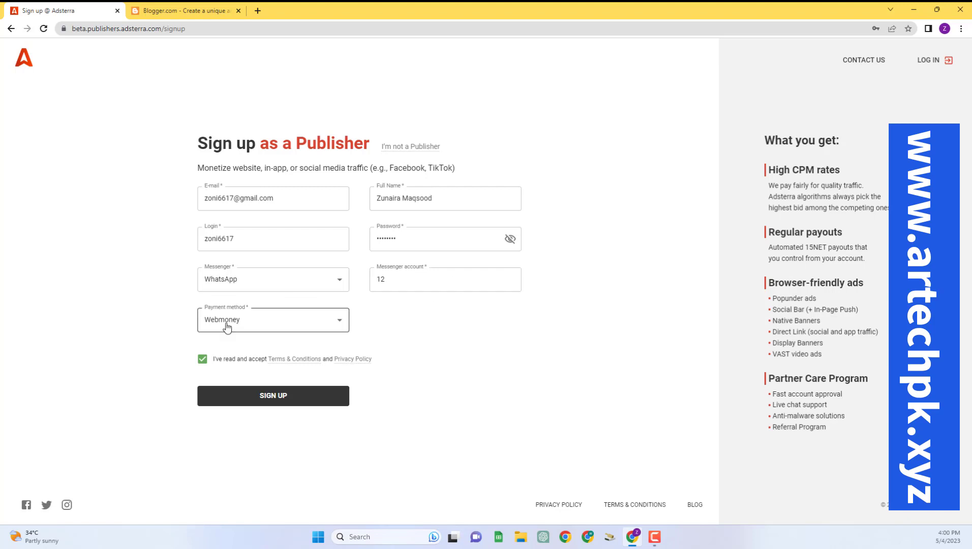
pyautogui.click(308, 404)
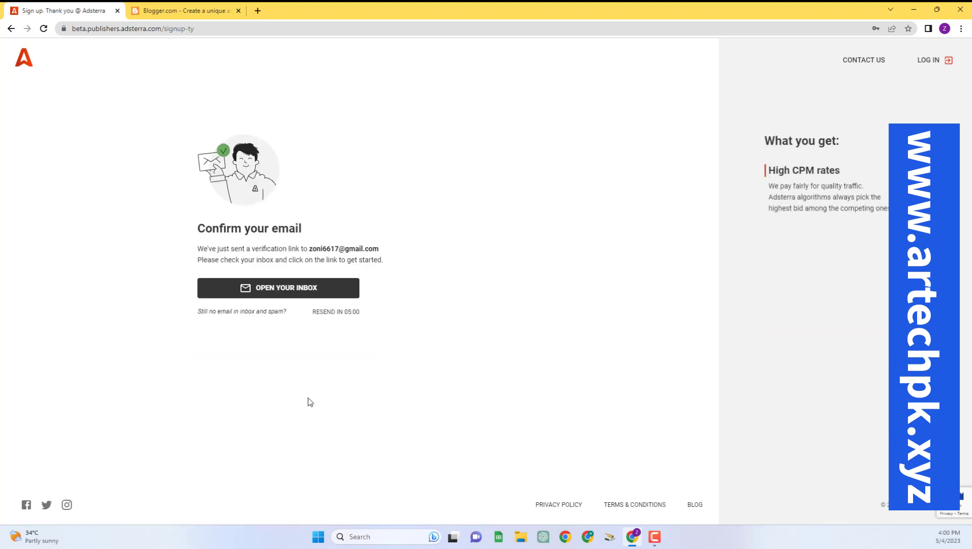
pyautogui.click(246, 288)
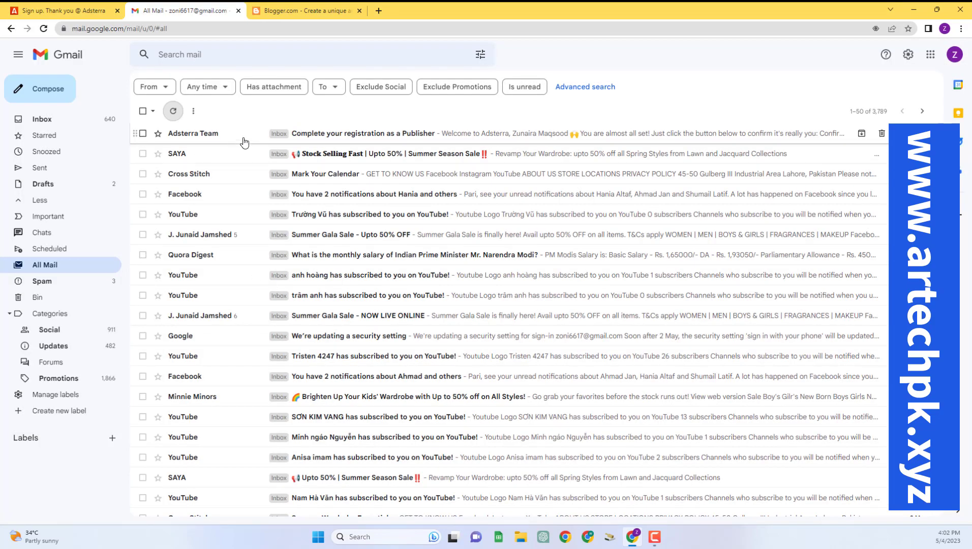
pyautogui.click(330, 137)
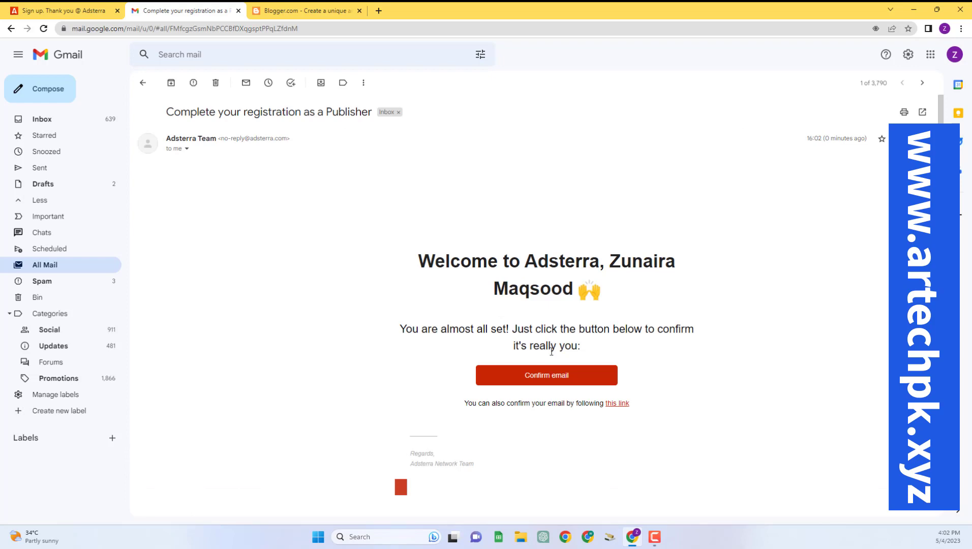
pyautogui.click(545, 380)
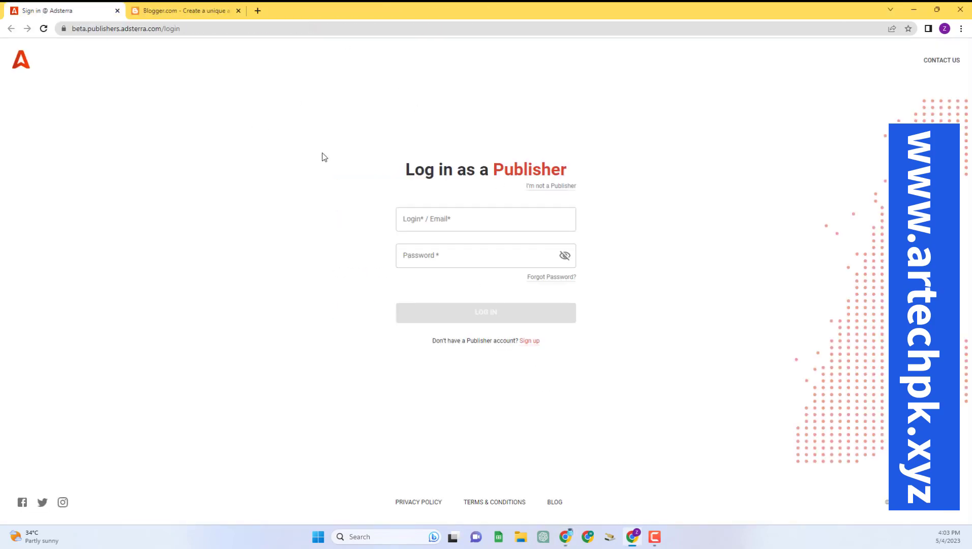
# - Log in to the Adsterra publisher account and hide the tips for monetizing a website
pyautogui.click(466, 216)
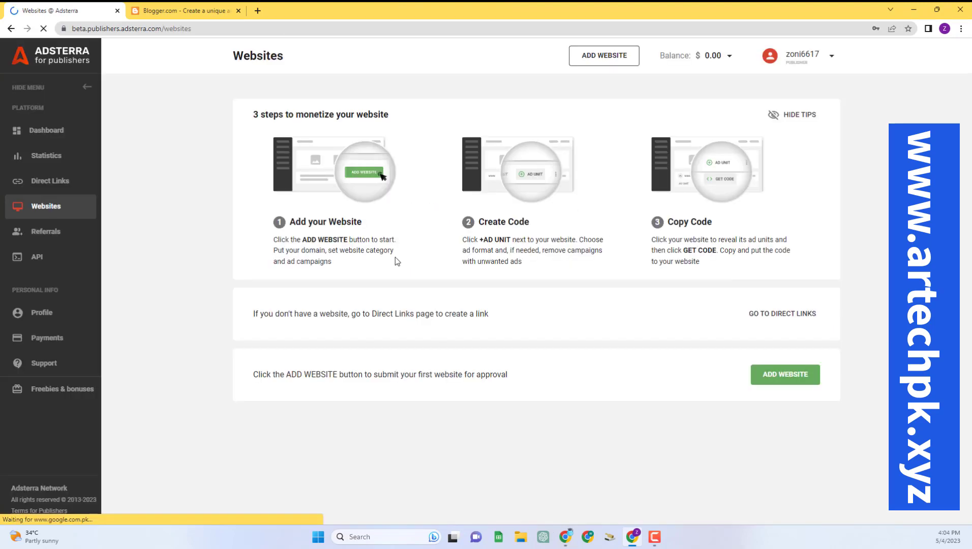
pyautogui.click(804, 117)
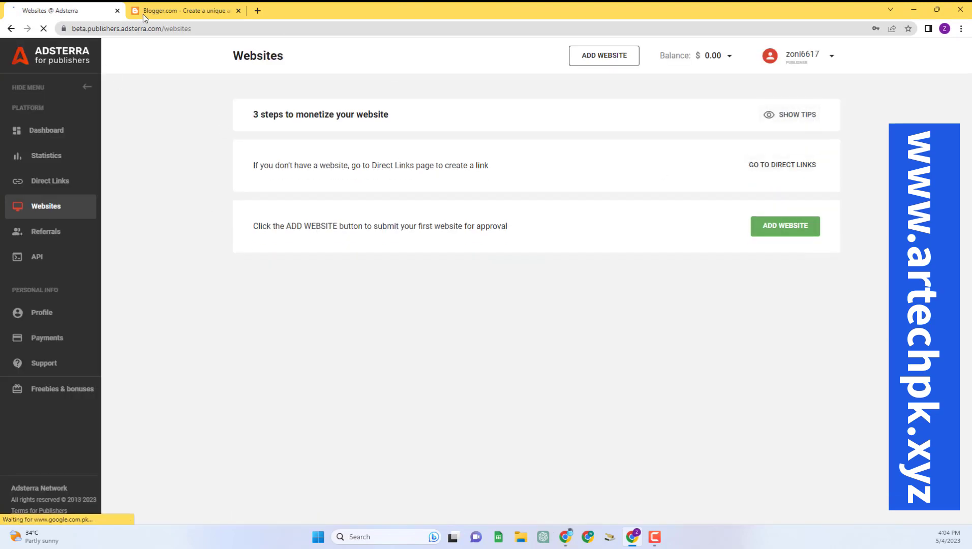
# - Switch to Blogger, sign in, and title the new blog "Health and Physical"
pyautogui.click(144, 11)
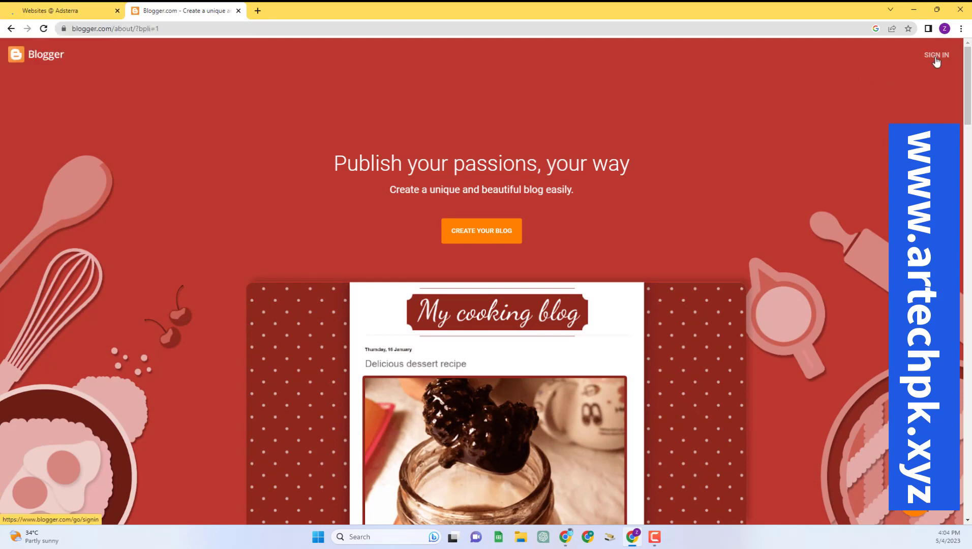
pyautogui.click(936, 56)
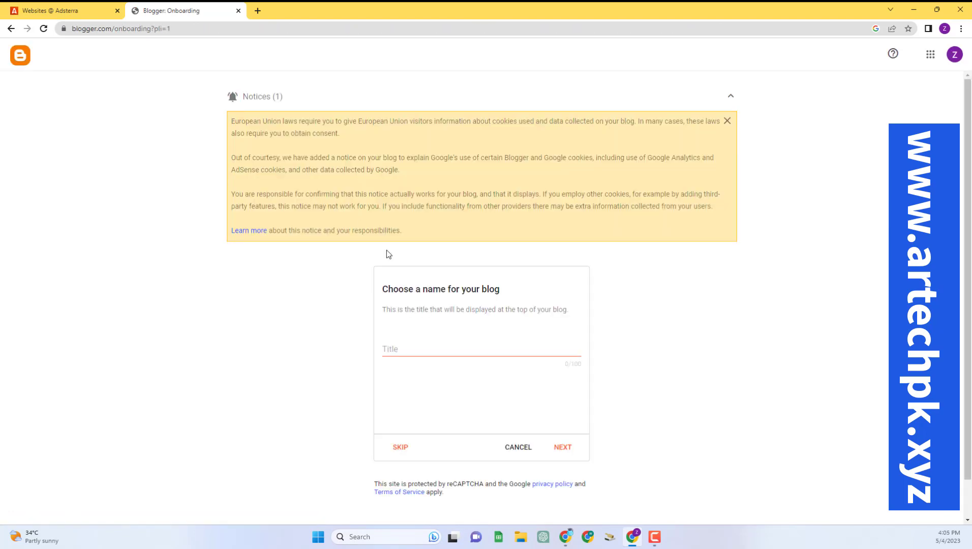
pyautogui.click(435, 355)
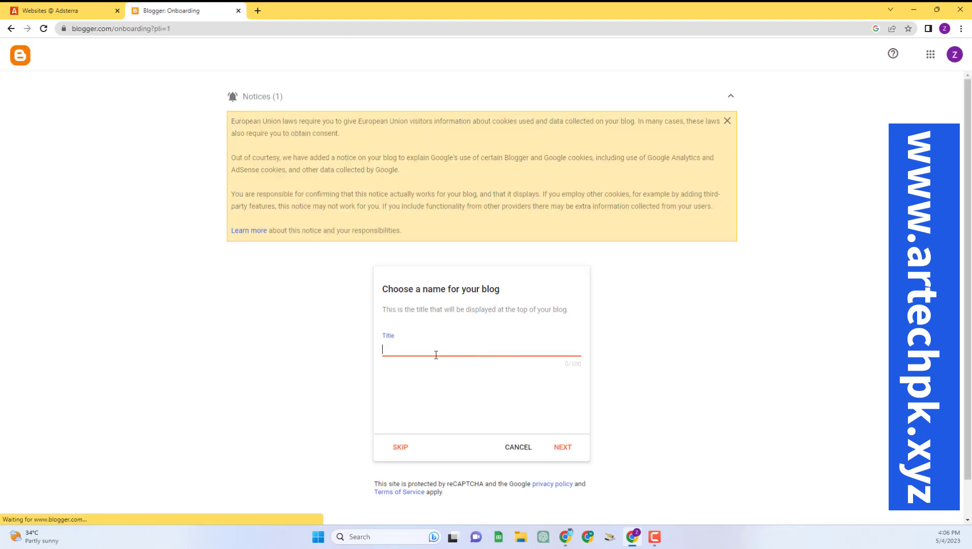
pyautogui.write('Health and Ph')
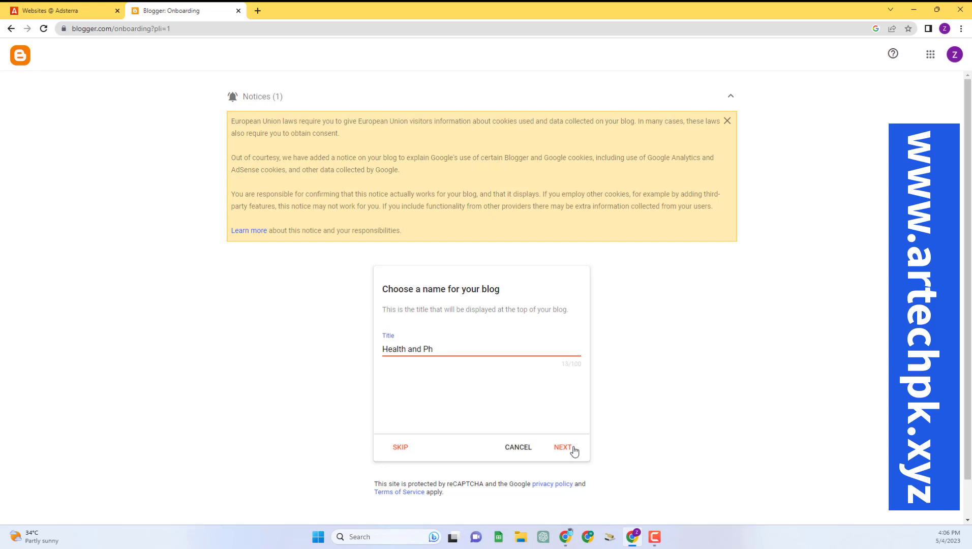
pyautogui.write('cal')
pyautogui.click(563, 447)
# - Set the new blog's address to healthandphysicalpk.blogspot.com
pyautogui.click(479, 354)
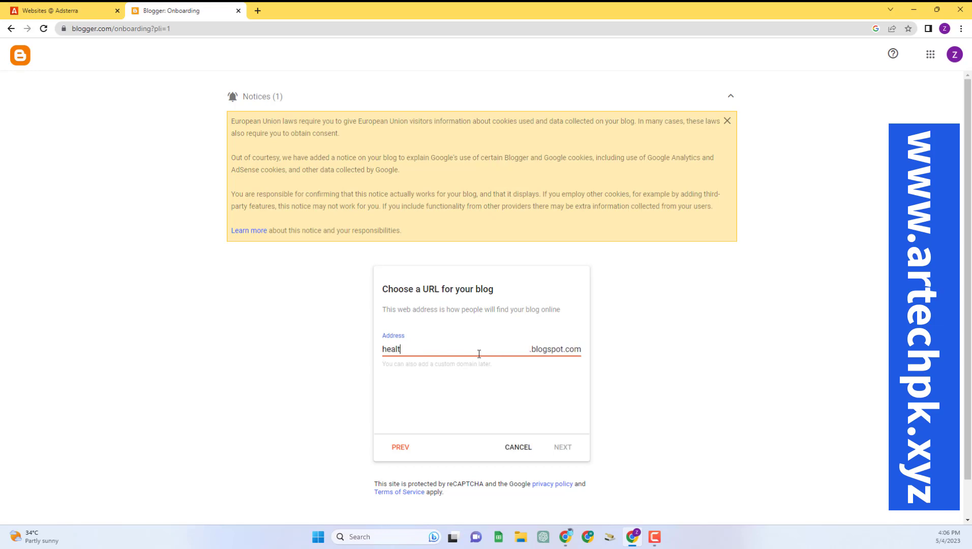
pyautogui.write('healthandphysical')
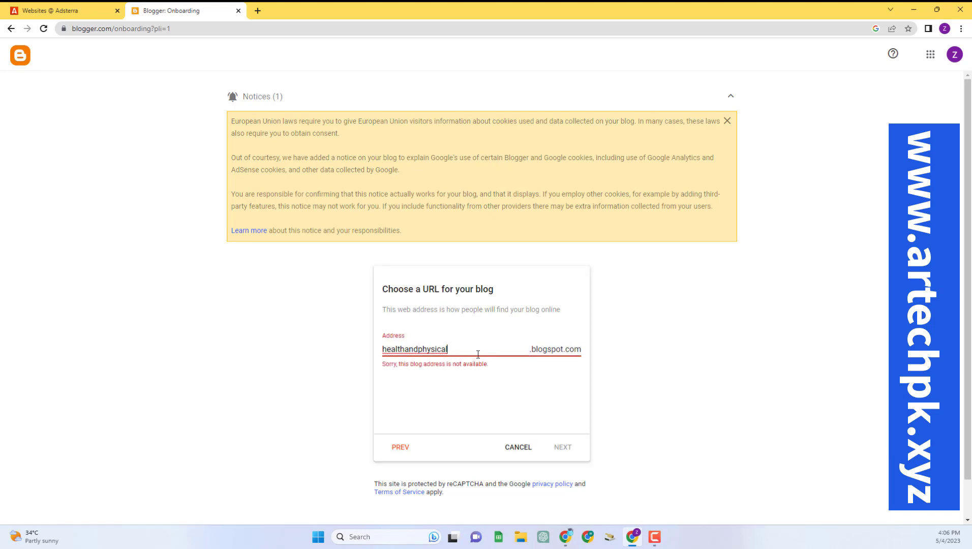
pyautogui.write('pk')
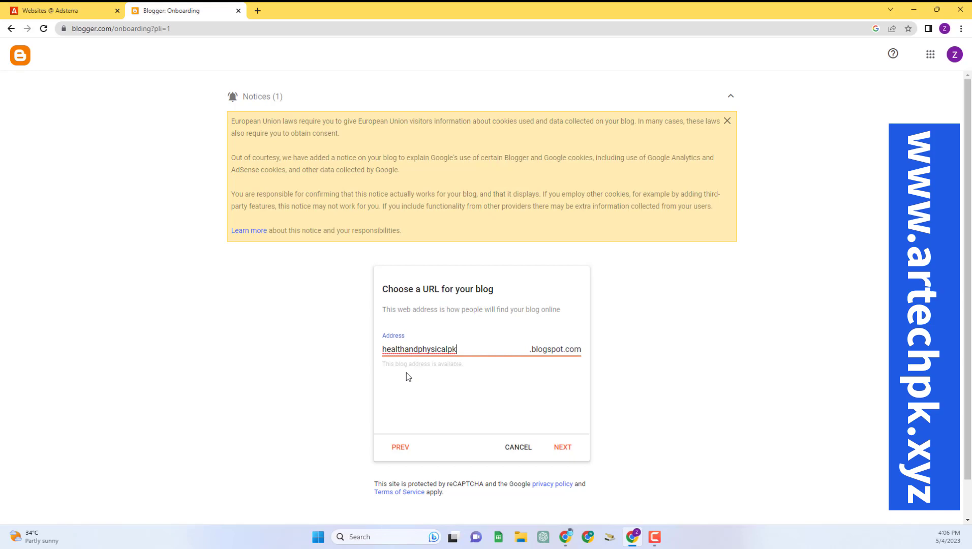
pyautogui.click(561, 447)
# - Enter the author's display name and finish creating the blog
pyautogui.click(448, 351)
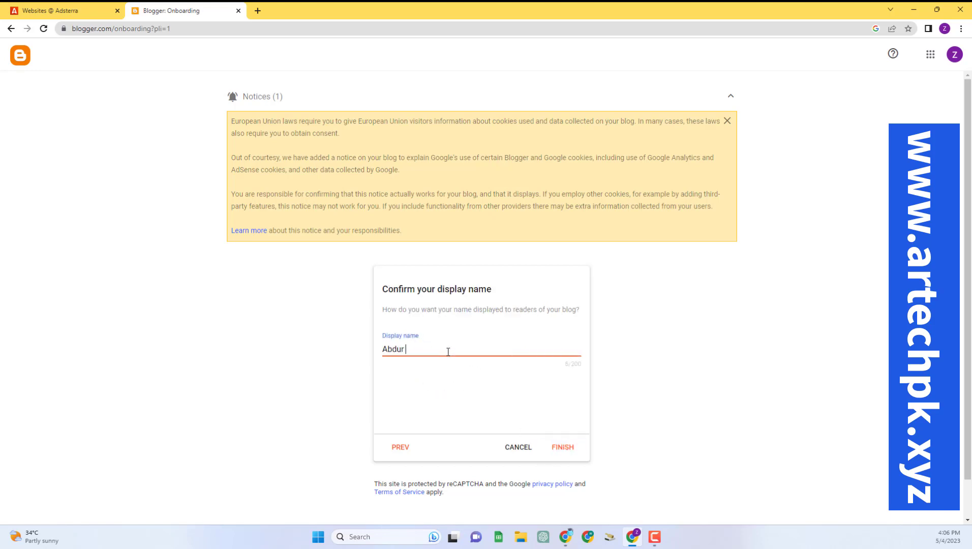
pyautogui.write('Abdur E Rehman')
pyautogui.click(574, 448)
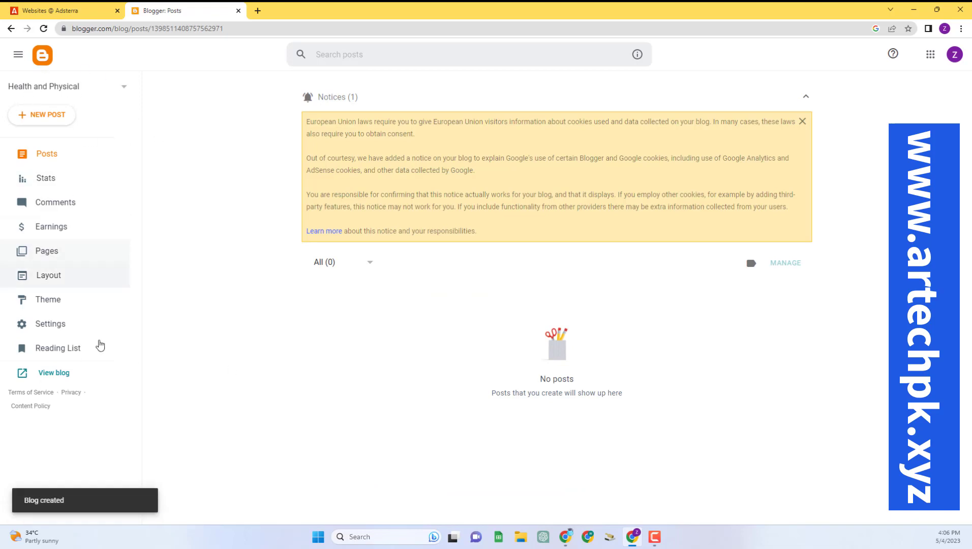
# - Open the new blog's public page and copy its web address
pyautogui.click(53, 373)
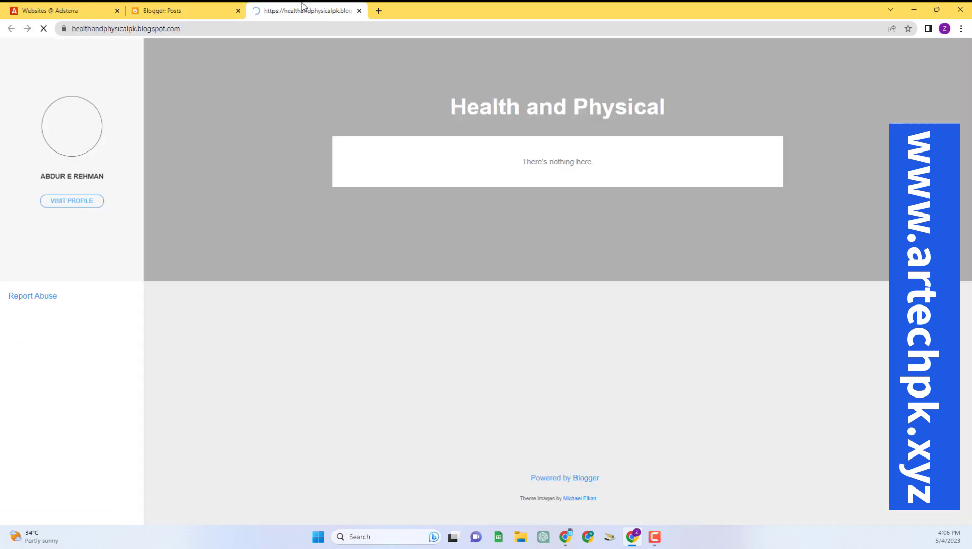
pyautogui.click(224, 35)
pyautogui.tripleClick(220, 29)
pyautogui.rightClick(219, 31)
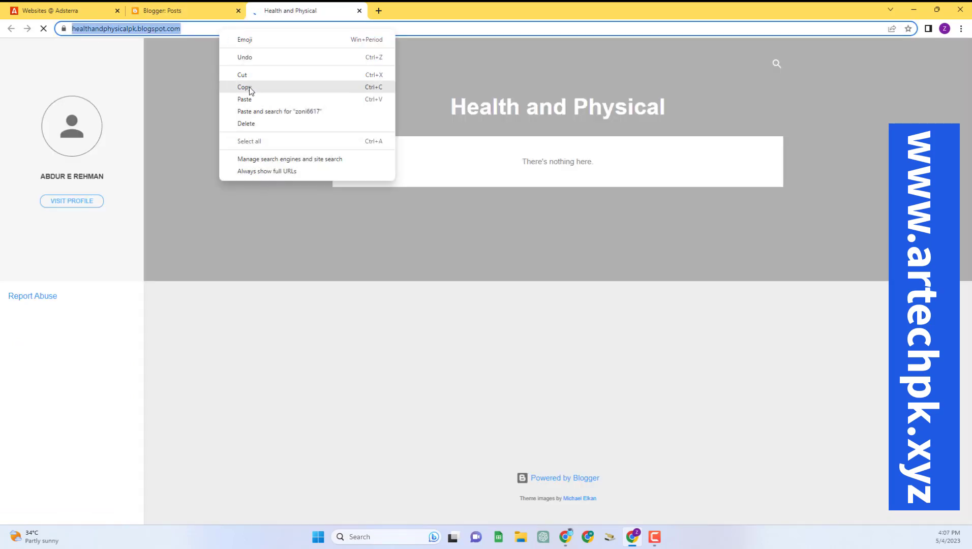
pyautogui.click(250, 89)
pyautogui.click(33, 12)
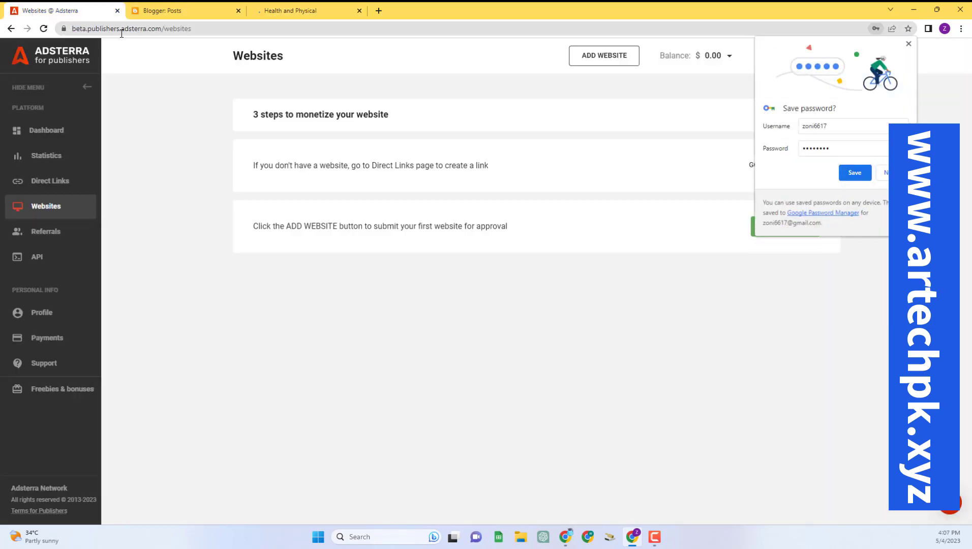
pyautogui.click(852, 173)
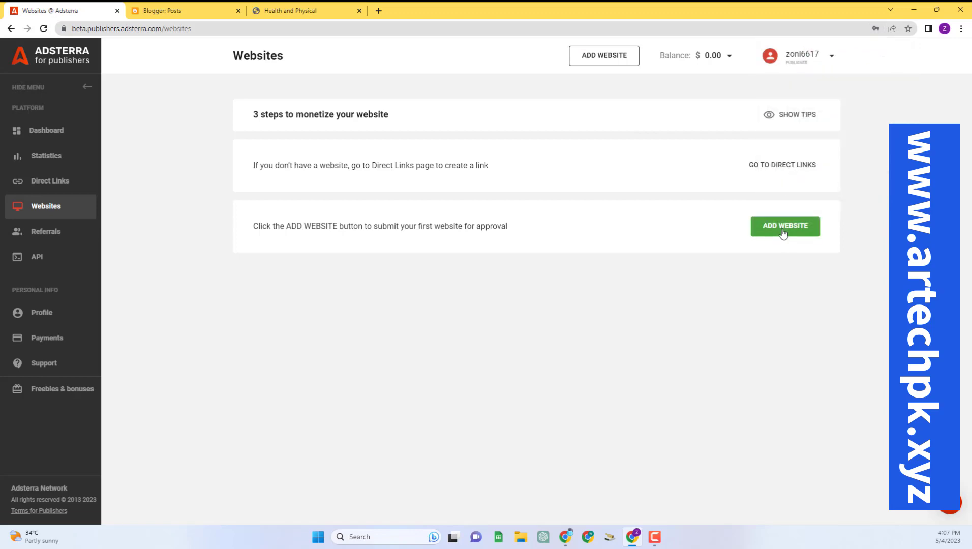
pyautogui.click(782, 226)
pyautogui.click(342, 160)
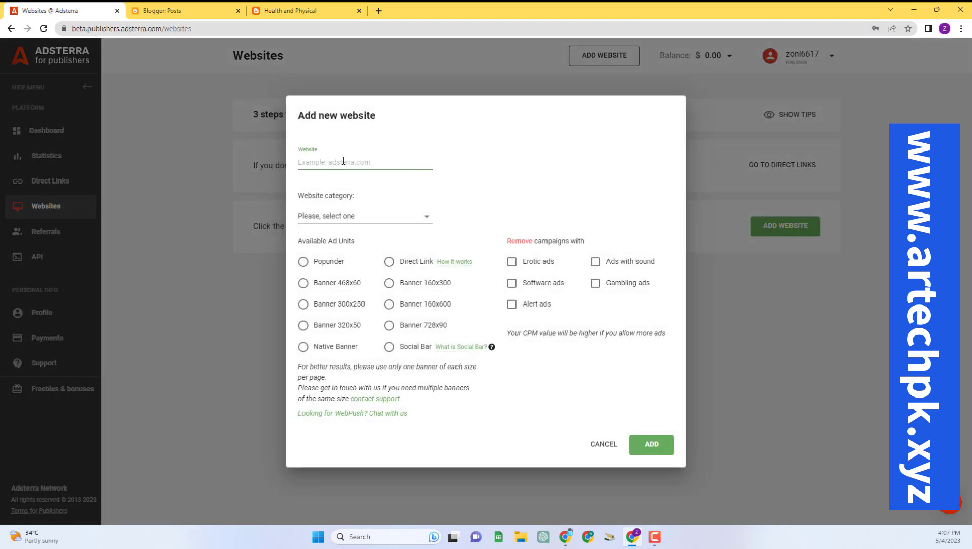
pyautogui.hotkey('ctrl', 'v')
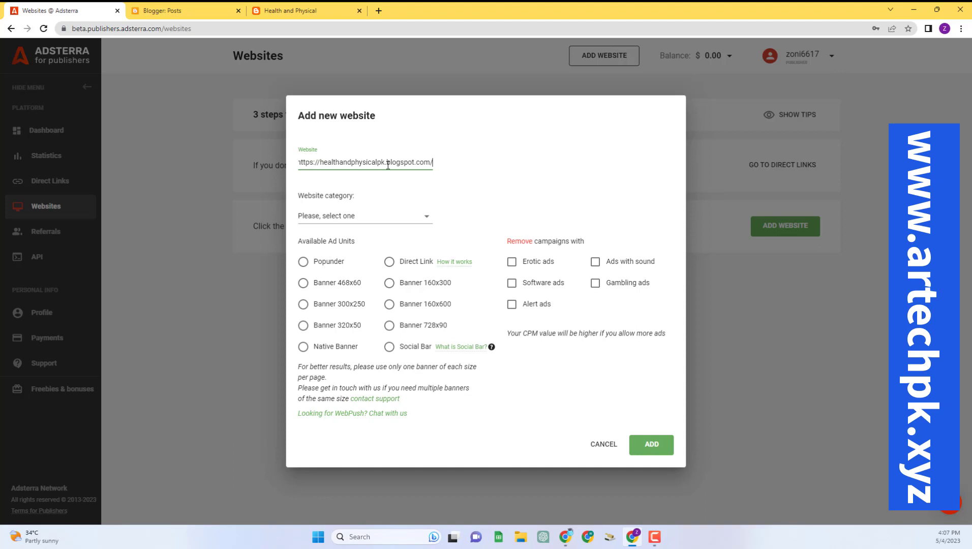
pyautogui.press('BackSpace')
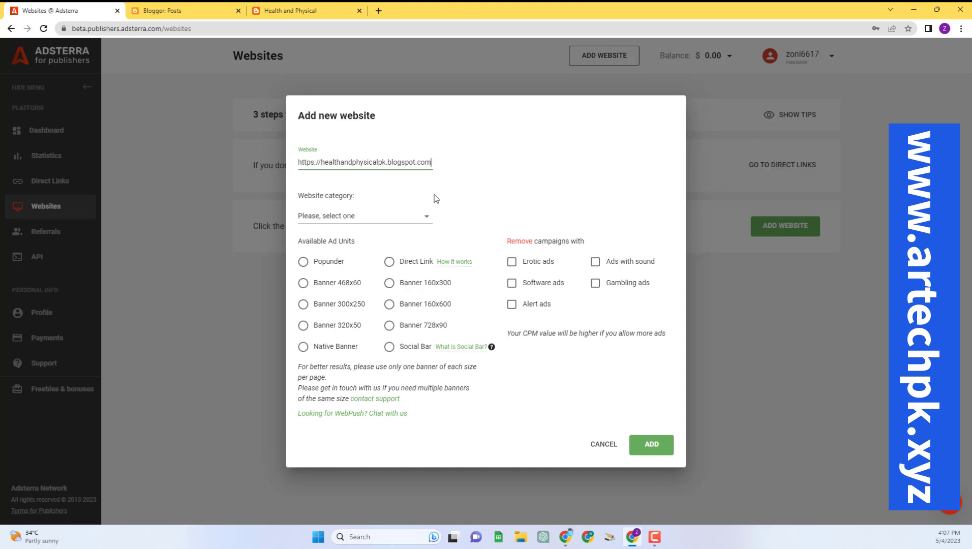
# - Set the new website's category to Other and choose Popunder as its ad unit
pyautogui.click(401, 216)
pyautogui.scroll(-3, 358, 356)
pyautogui.click(356, 363)
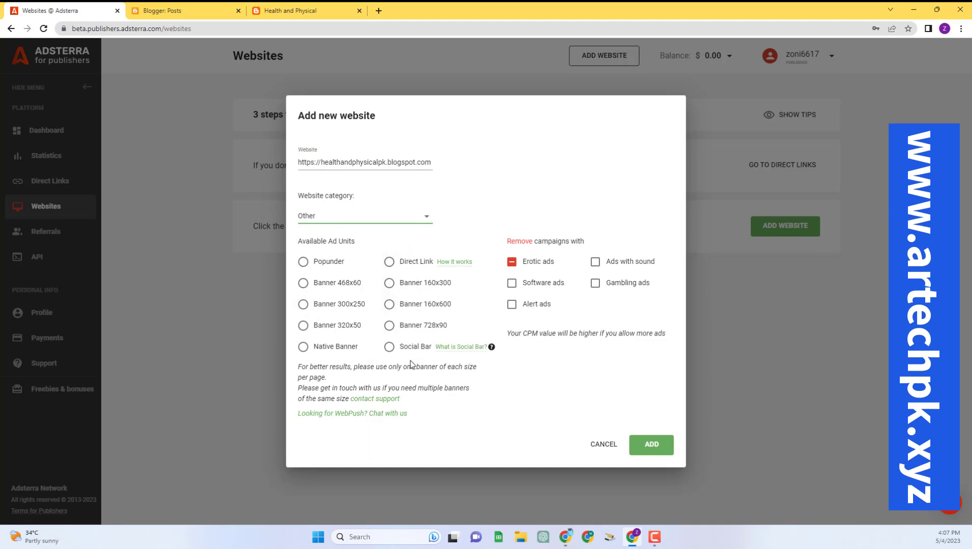
pyautogui.click(328, 263)
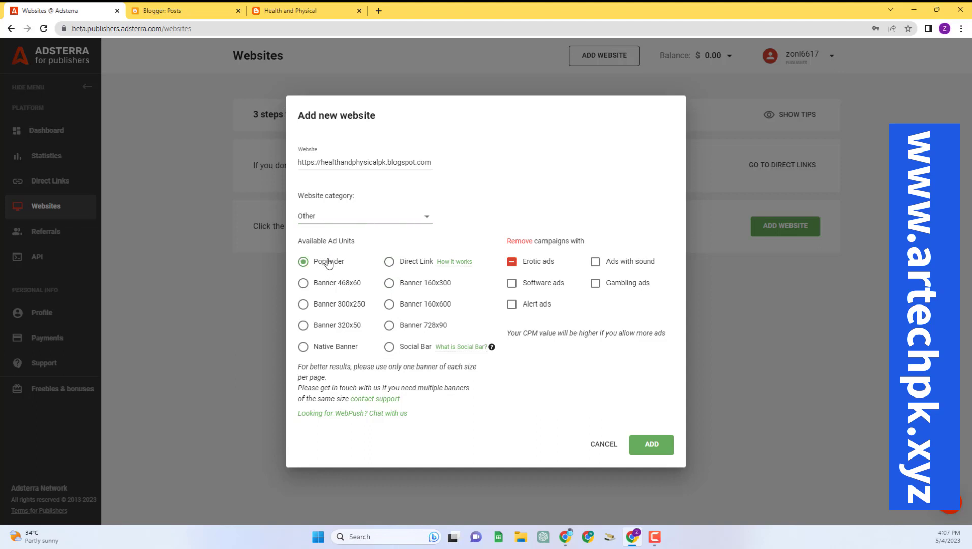
# - Exclude software, alert, gambling and sound ads, and submit the new website for approval
pyautogui.click(532, 289)
pyautogui.click(536, 306)
pyautogui.click(596, 283)
pyautogui.click(603, 259)
pyautogui.click(651, 446)
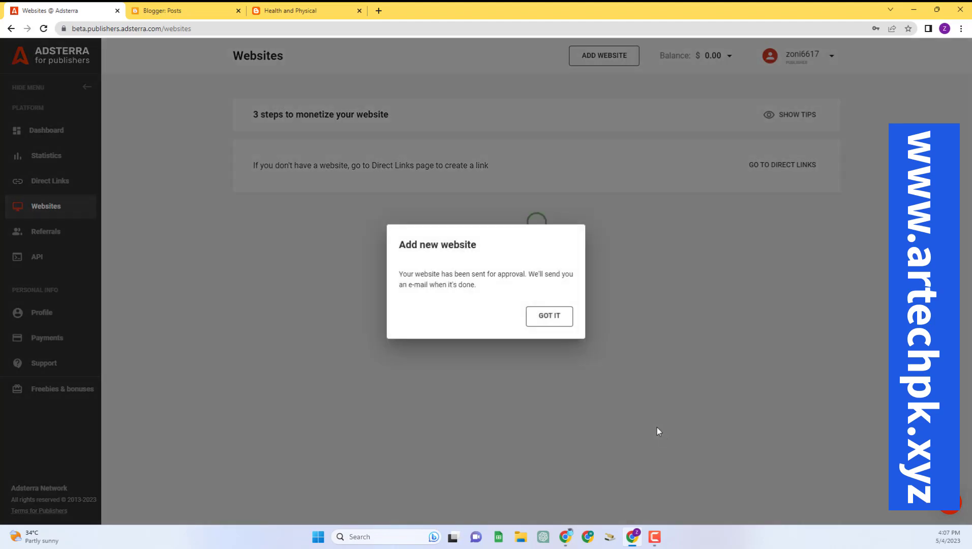
pyautogui.click(559, 324)
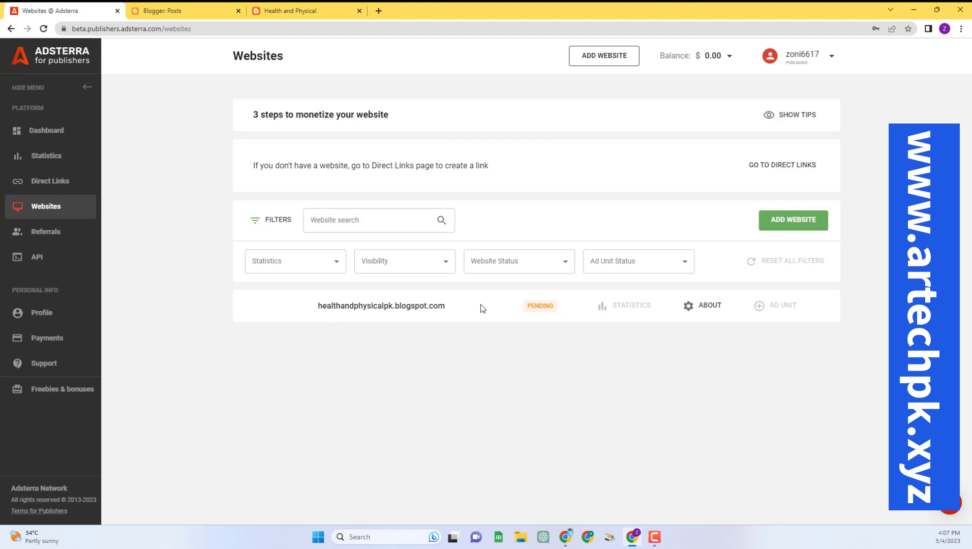
# - Switch to Blogger and dismiss the European Union cookie notice
pyautogui.click(228, 13)
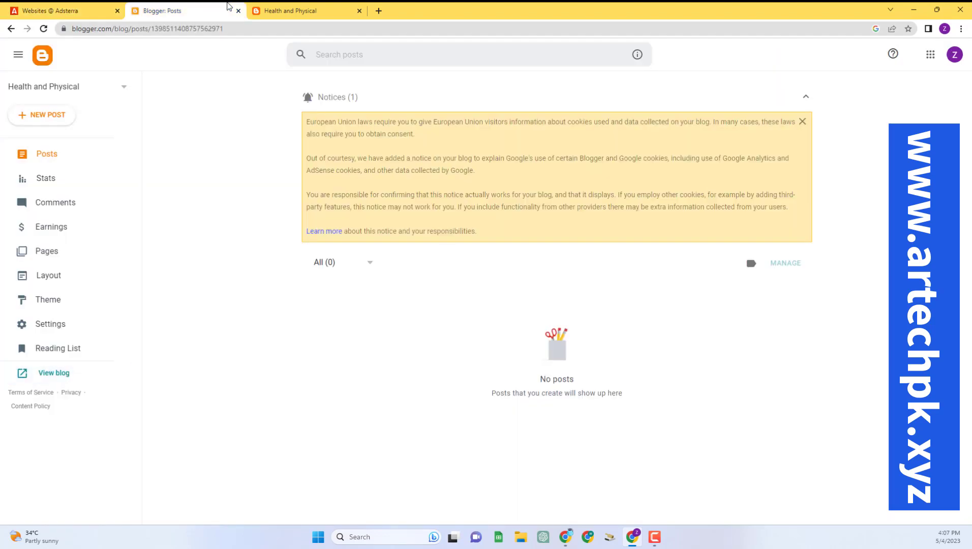
pyautogui.click(802, 122)
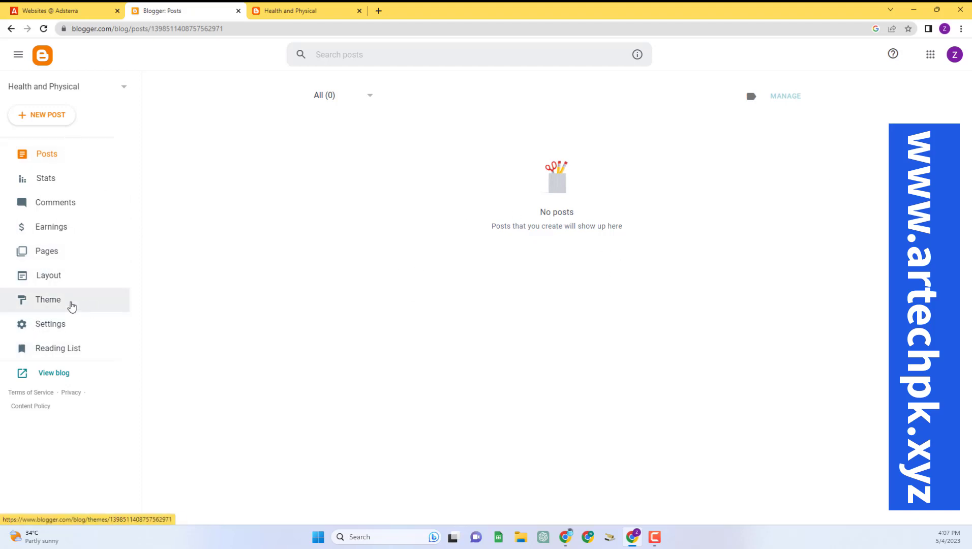
pyautogui.click(65, 334)
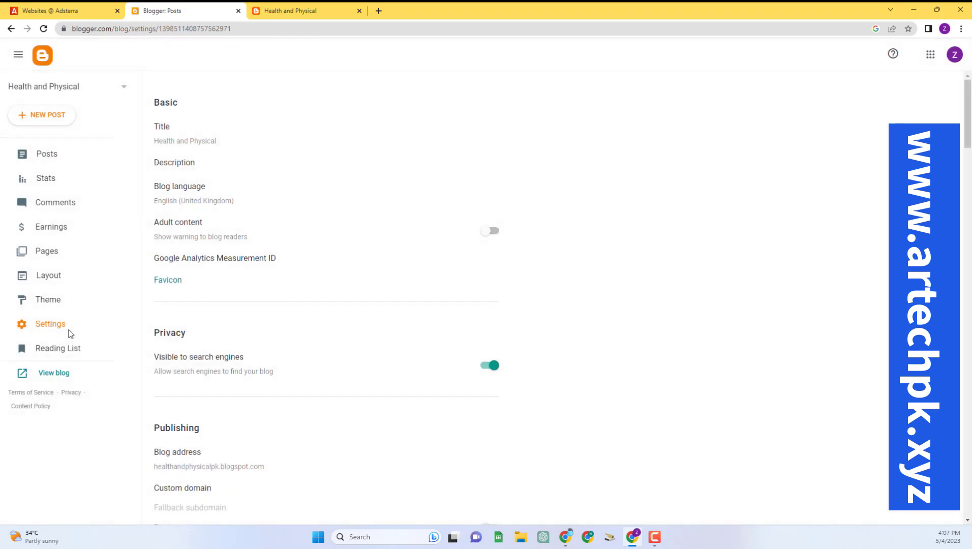
pyautogui.click(47, 153)
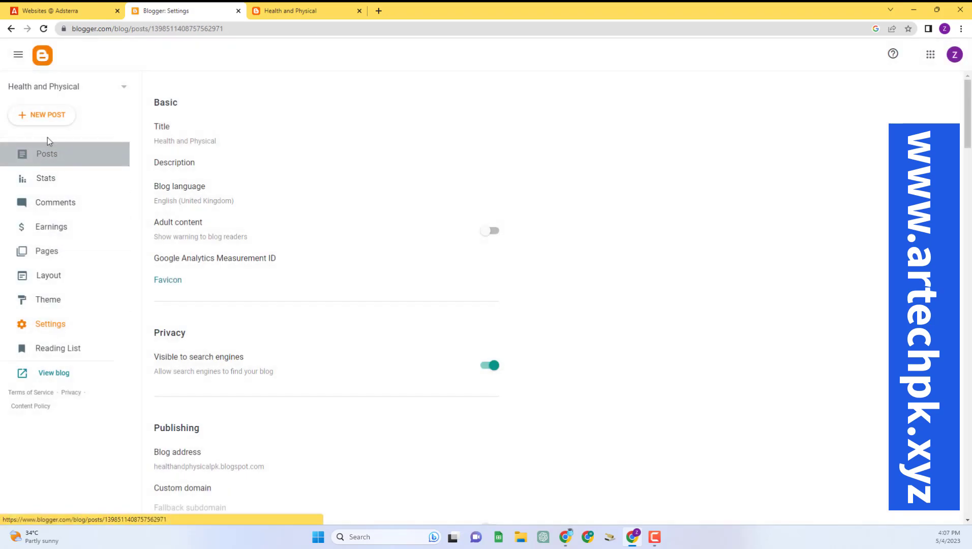
pyautogui.click(46, 122)
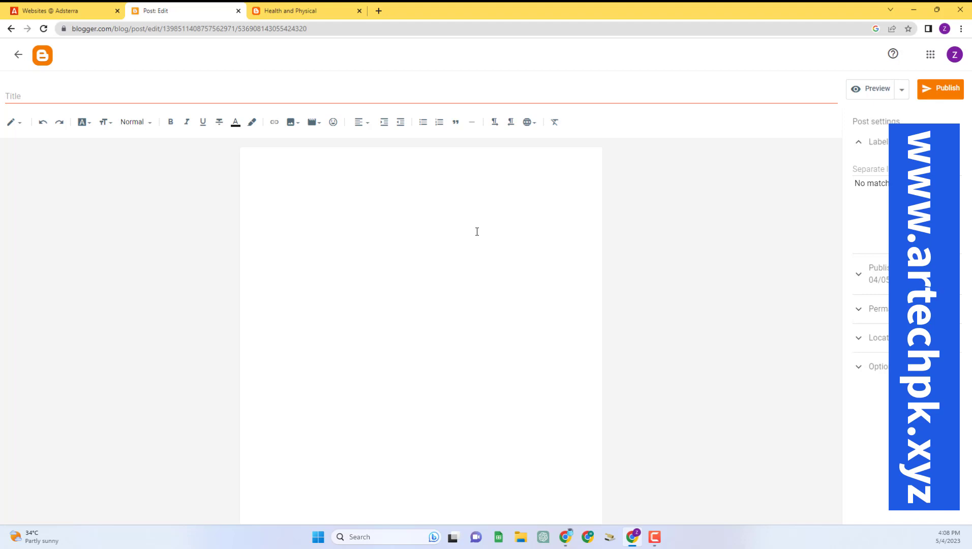
pyautogui.click(16, 56)
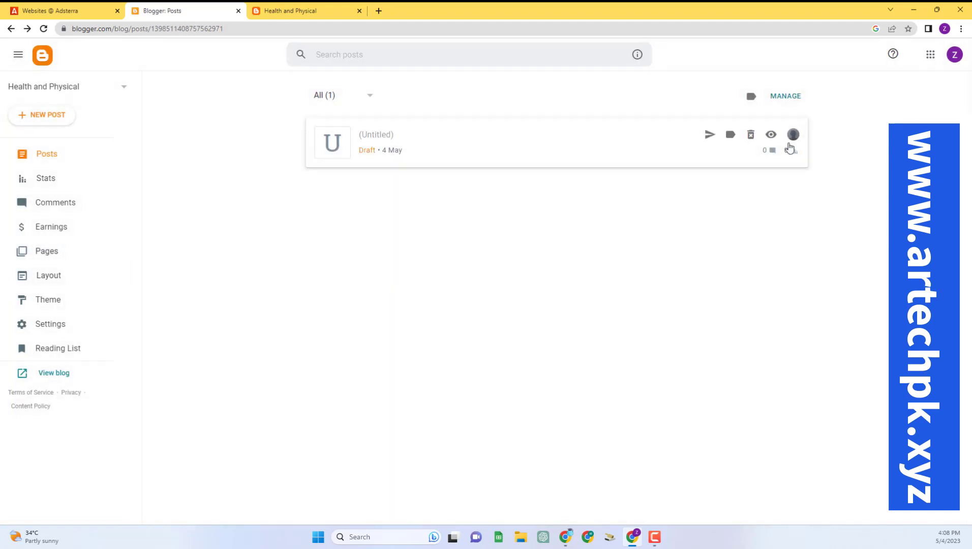
pyautogui.click(750, 135)
pyautogui.click(552, 314)
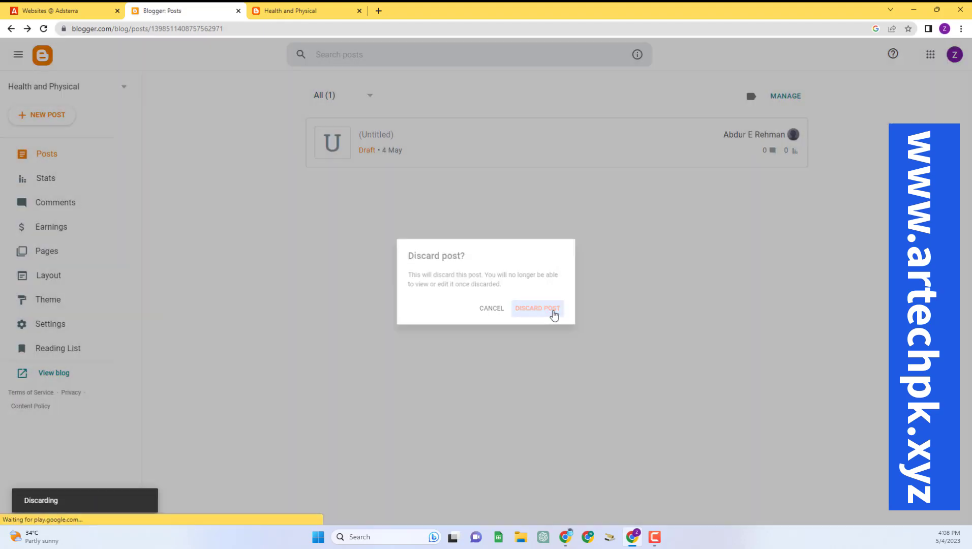
# - Import content into the blog from the blog-03-24-2023 file in the Downloads folder
pyautogui.click(55, 325)
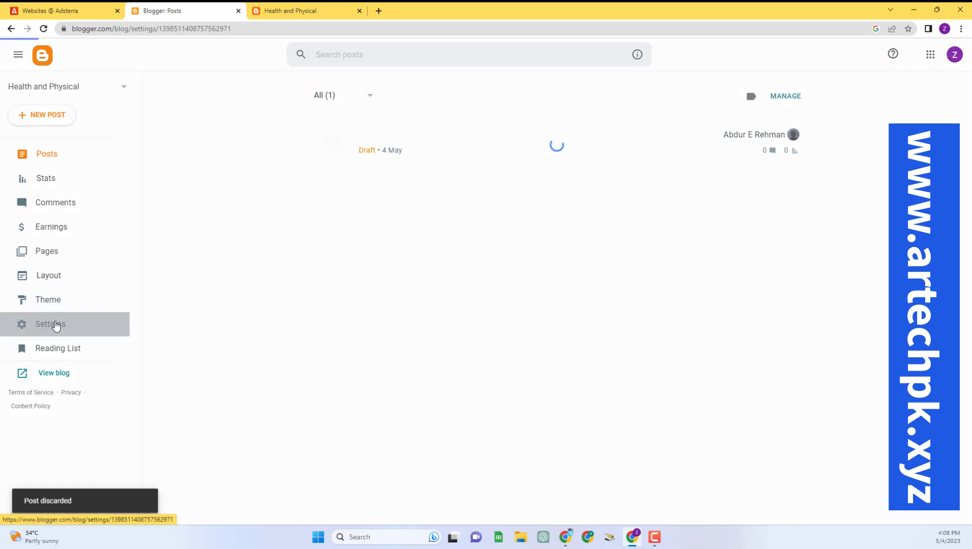
pyautogui.scroll(-10, 257, 312)
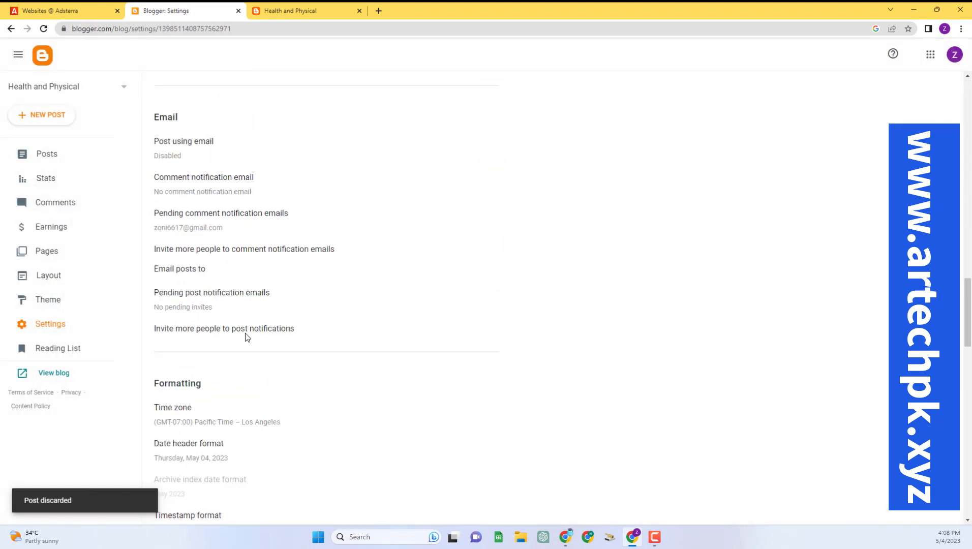
pyautogui.scroll(-15, 244, 337)
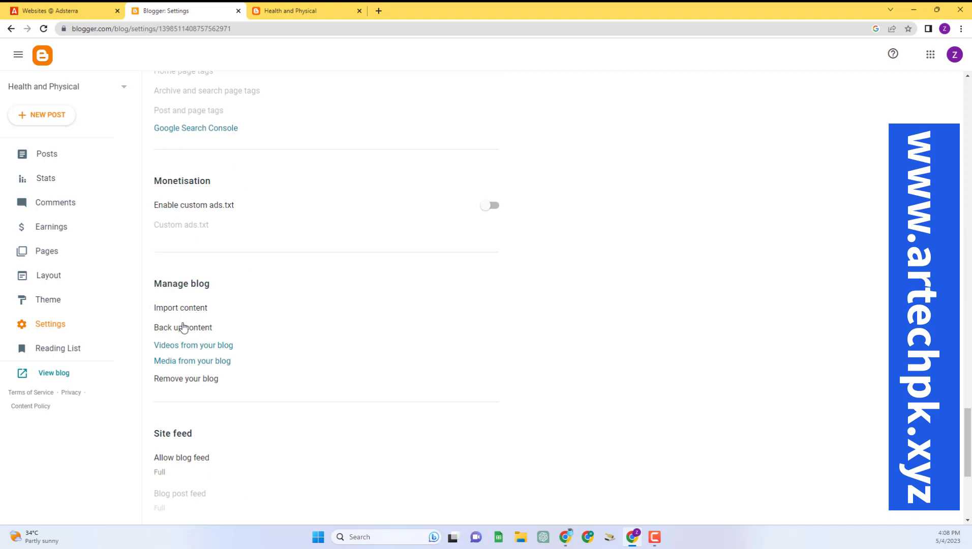
pyautogui.click(192, 308)
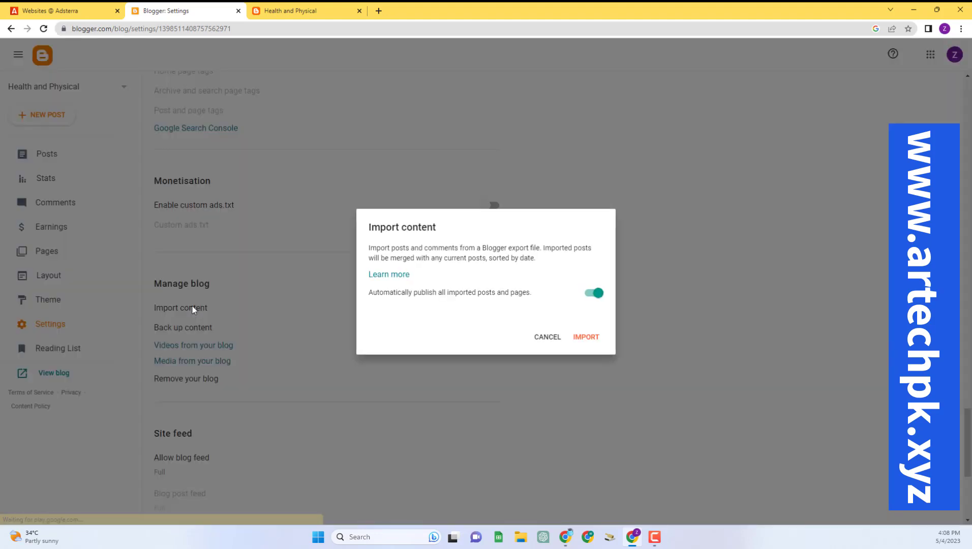
pyautogui.click(586, 337)
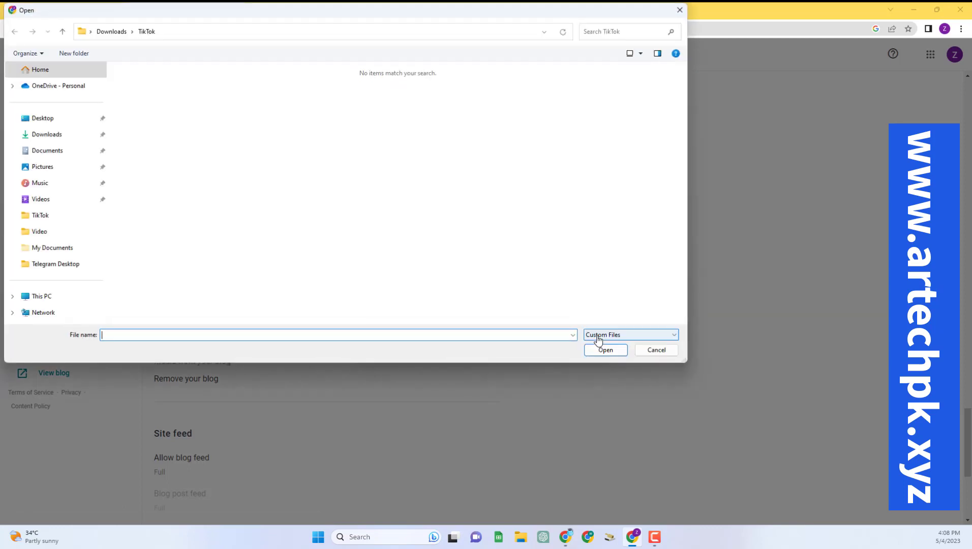
pyautogui.click(57, 135)
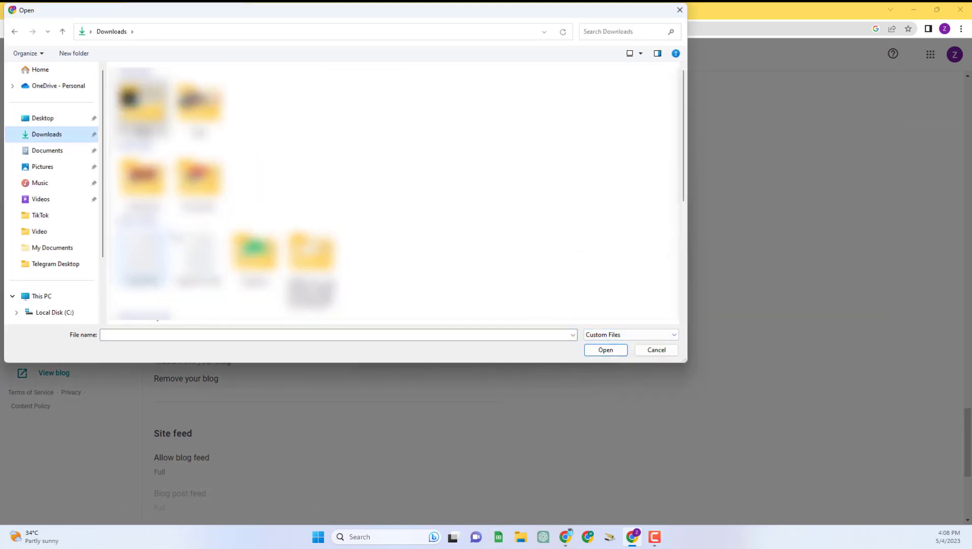
pyautogui.scroll(-5, 392, 193)
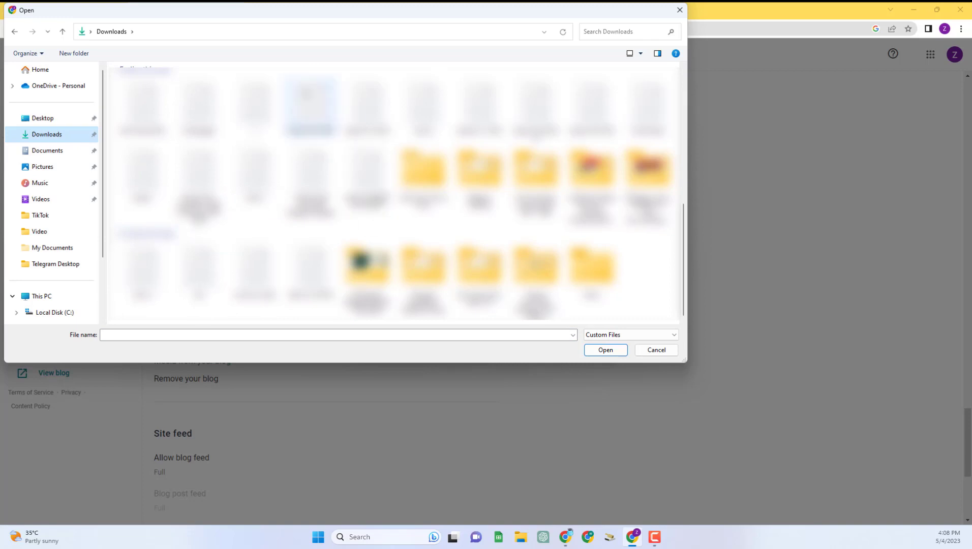
pyautogui.click(311, 109)
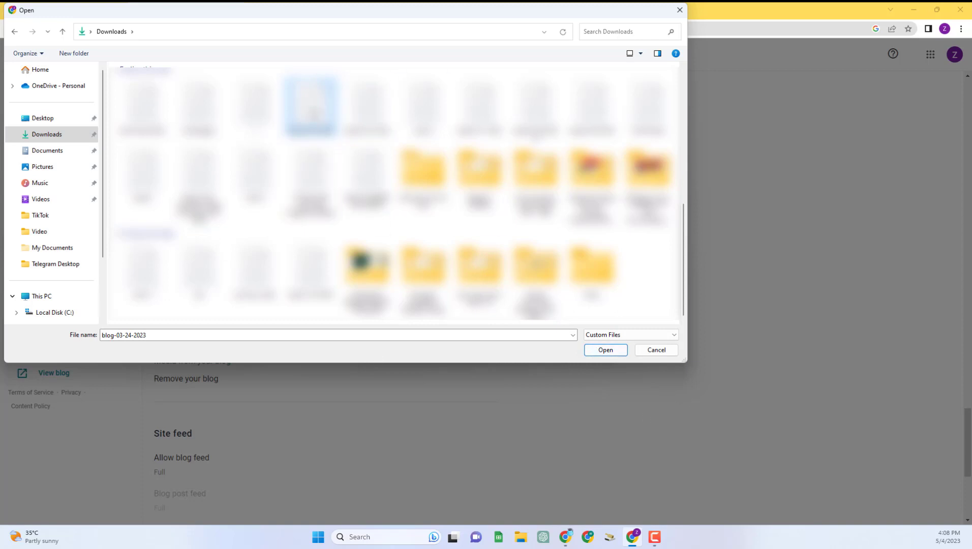
pyautogui.click(605, 349)
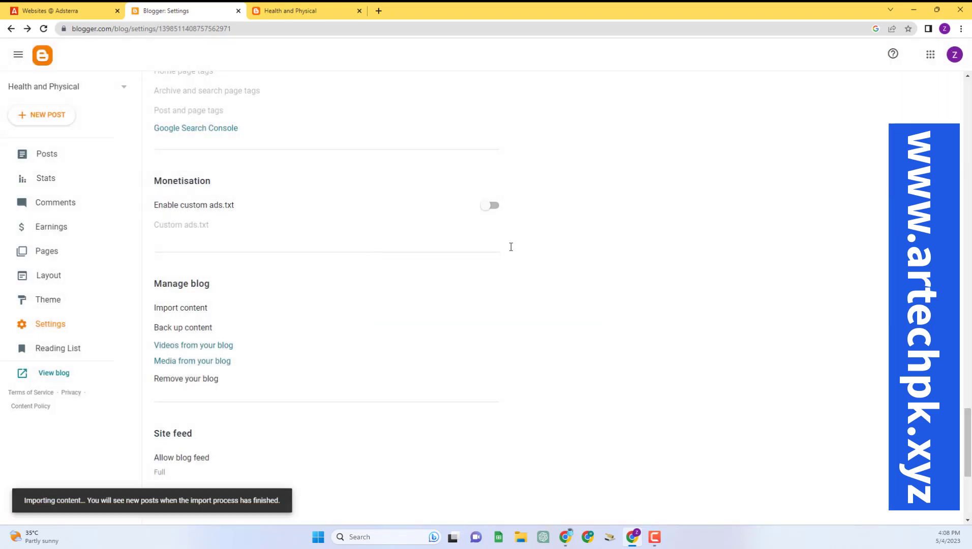
# - Reload the blog's post list and look through the imported posts
pyautogui.click(96, 162)
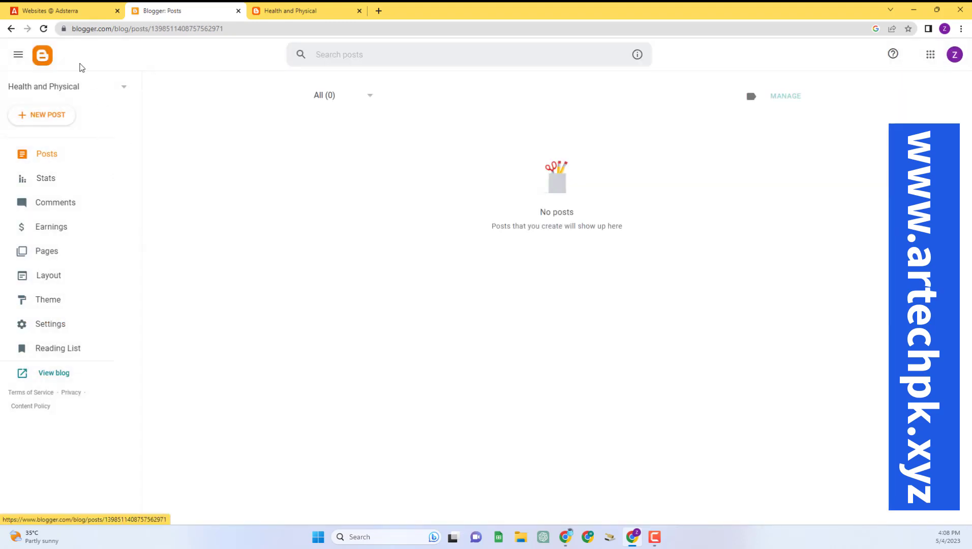
pyautogui.click(44, 28)
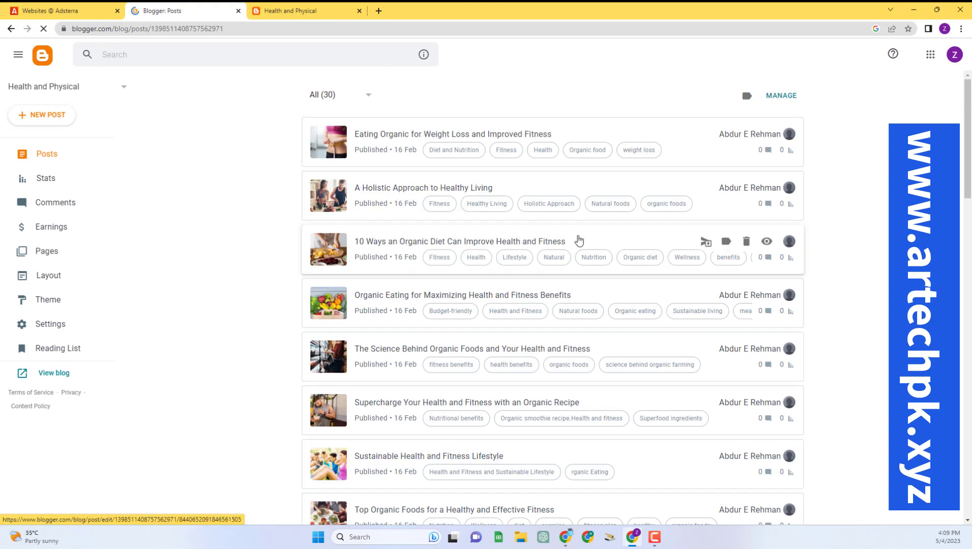
pyautogui.scroll(-14, 580, 249)
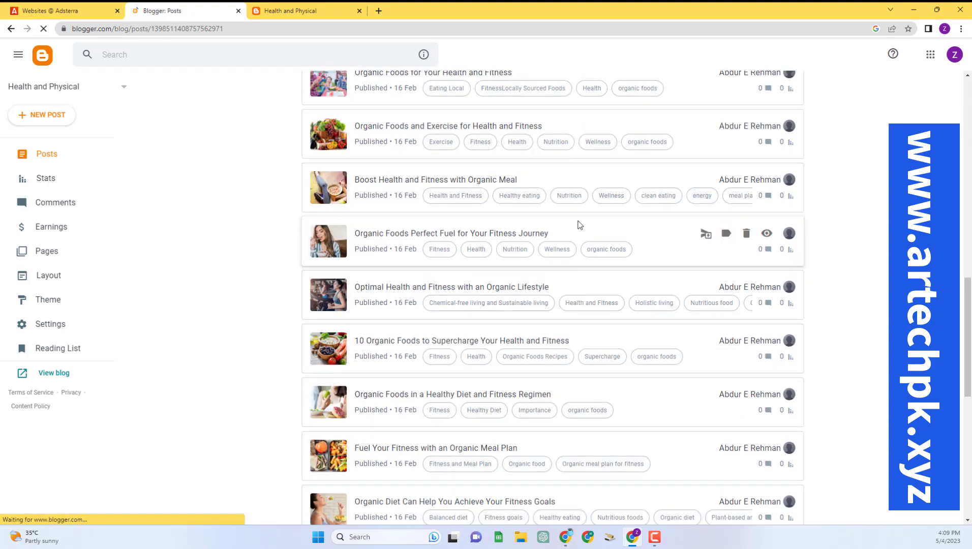
pyautogui.scroll(12, 577, 225)
pyautogui.scroll(4, 576, 223)
pyautogui.scroll(-14, 512, 291)
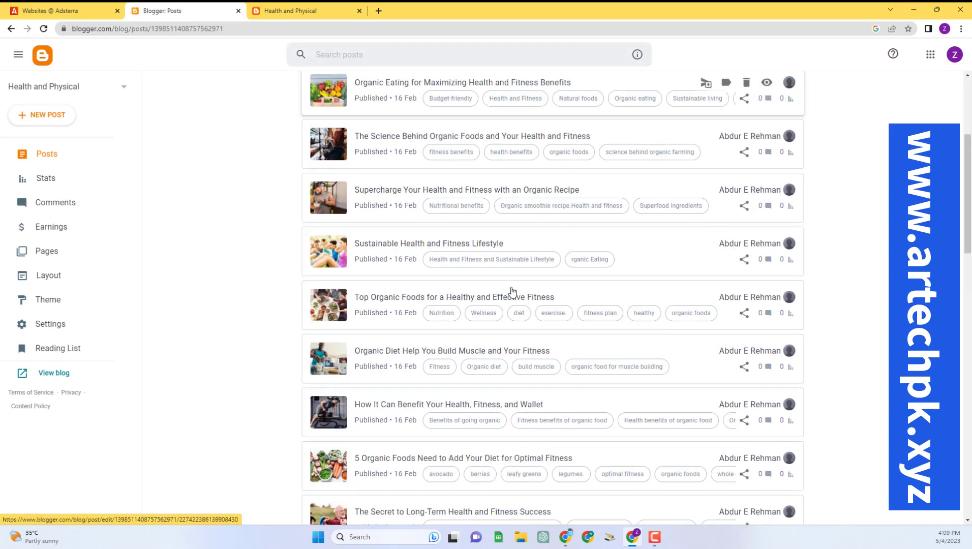
pyautogui.scroll(15, 511, 299)
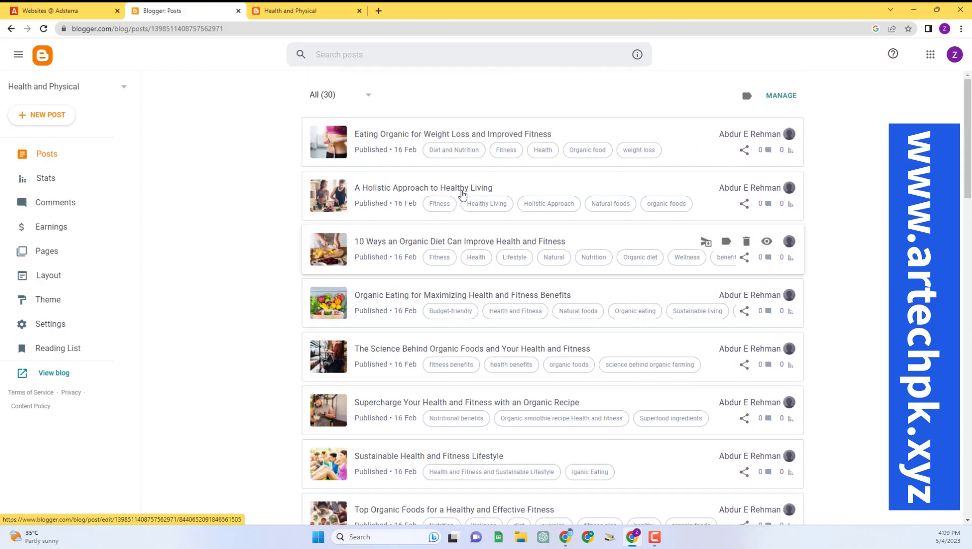
# - Review the content of the post "Eating Organic for Weight Loss and Improved Fitness" and return to the post list
pyautogui.click(390, 138)
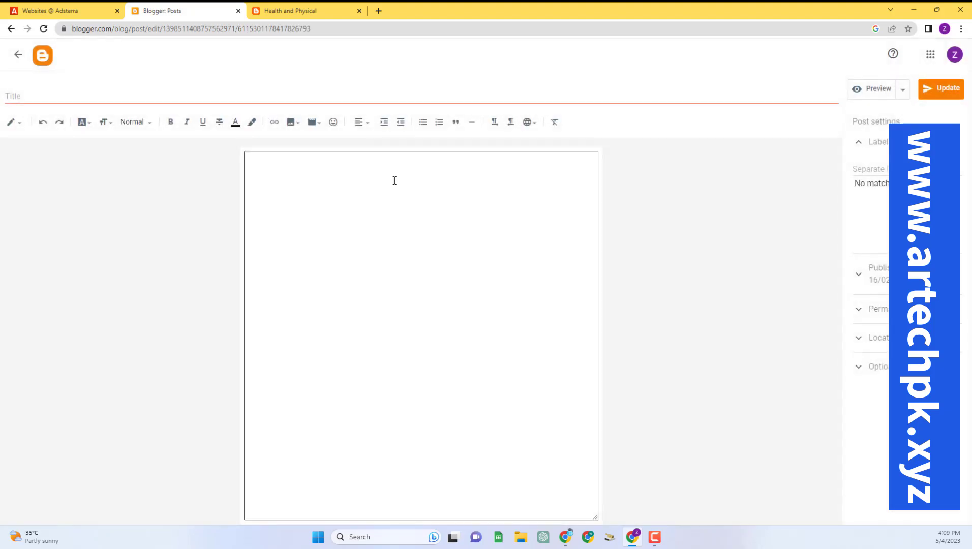
pyautogui.scroll(-5, 428, 248)
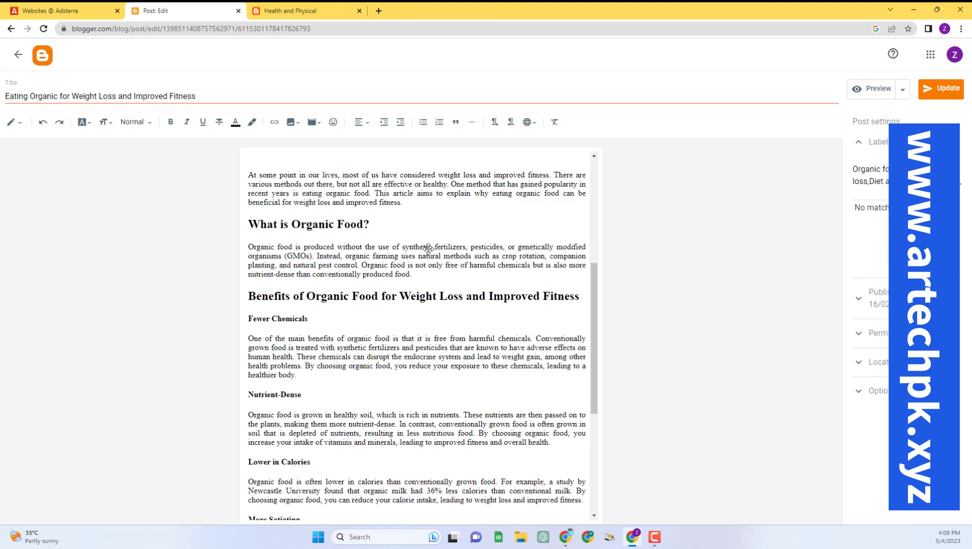
pyautogui.scroll(-5, 429, 249)
pyautogui.scroll(10, 429, 249)
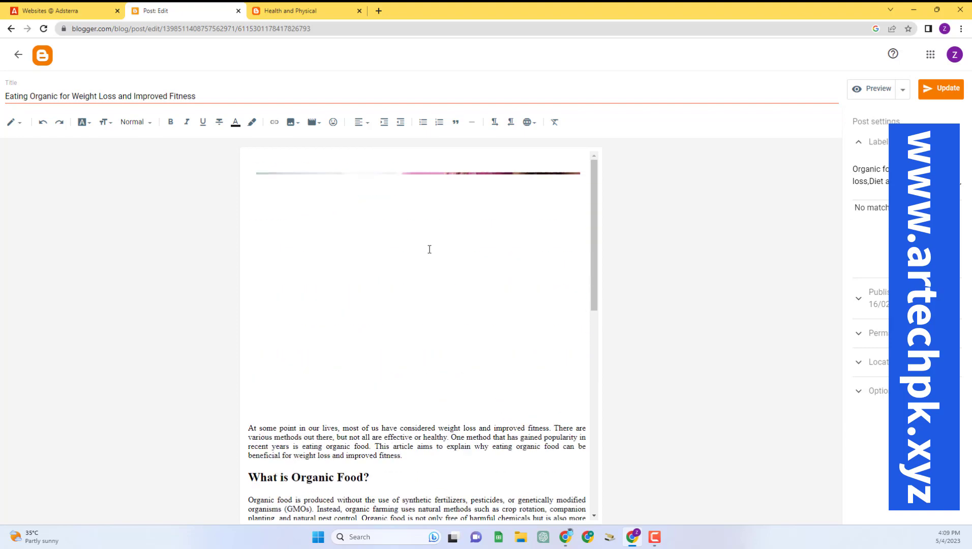
pyautogui.scroll(-5, 429, 249)
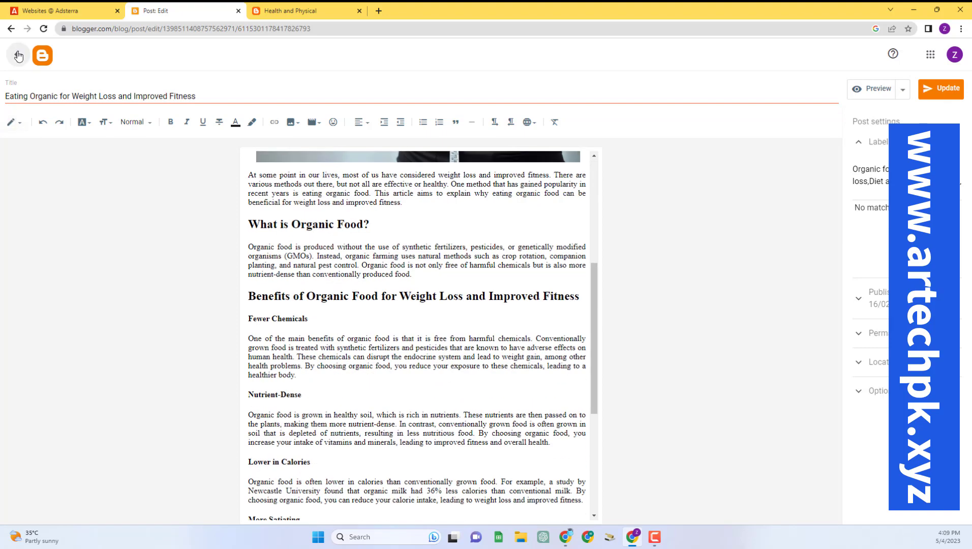
pyautogui.click(19, 56)
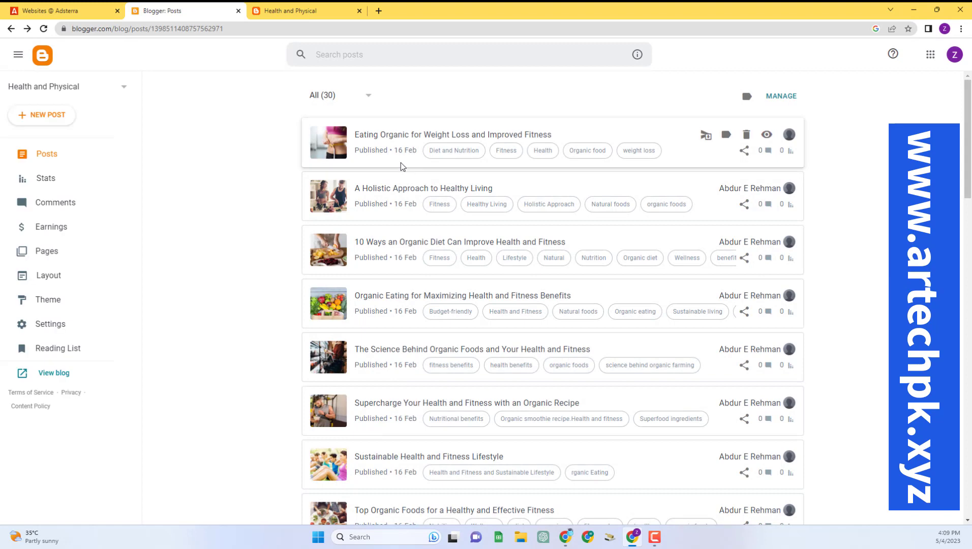
# - Switch to Adsterra and request a Social Bar ad unit for healthandphysicalpk.blogspot.com
pyautogui.click(66, 11)
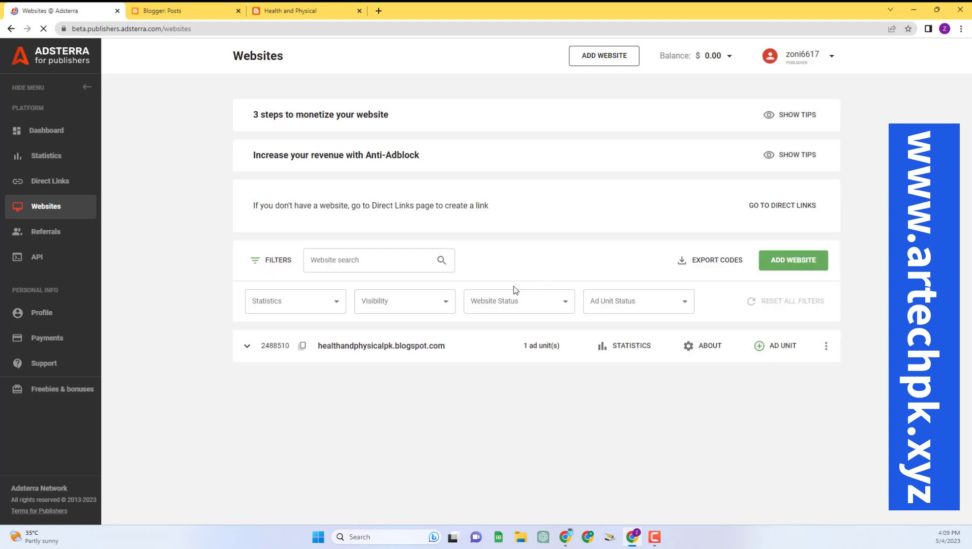
pyautogui.click(781, 350)
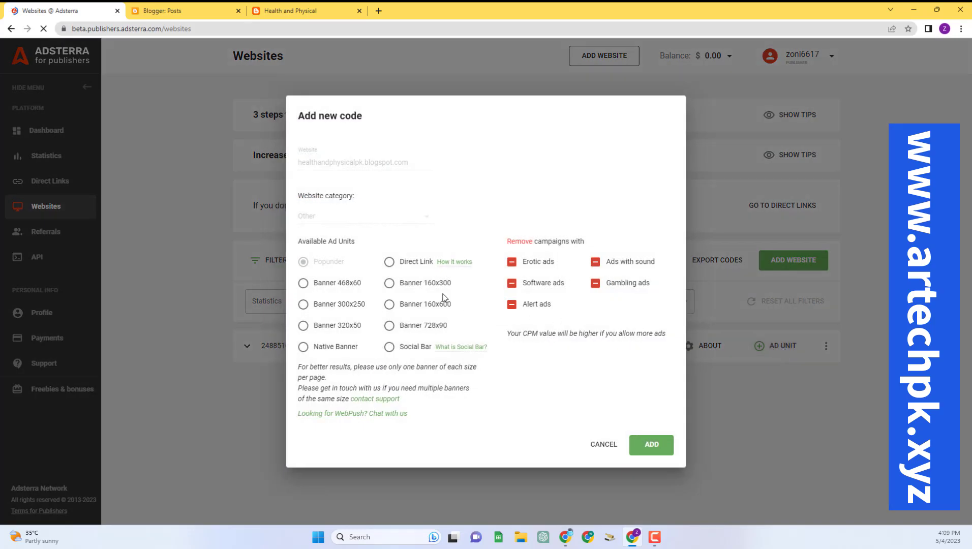
pyautogui.click(398, 347)
pyautogui.click(660, 441)
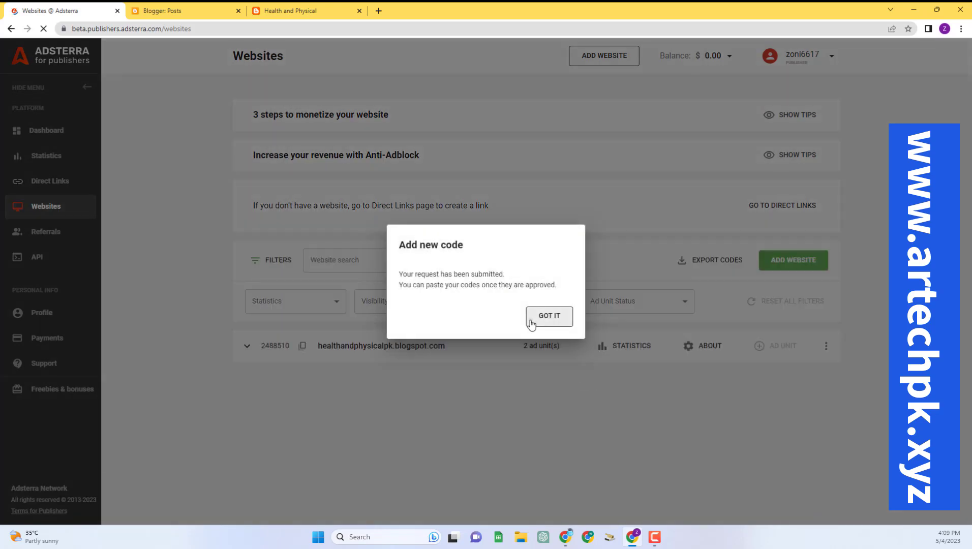
pyautogui.click(531, 323)
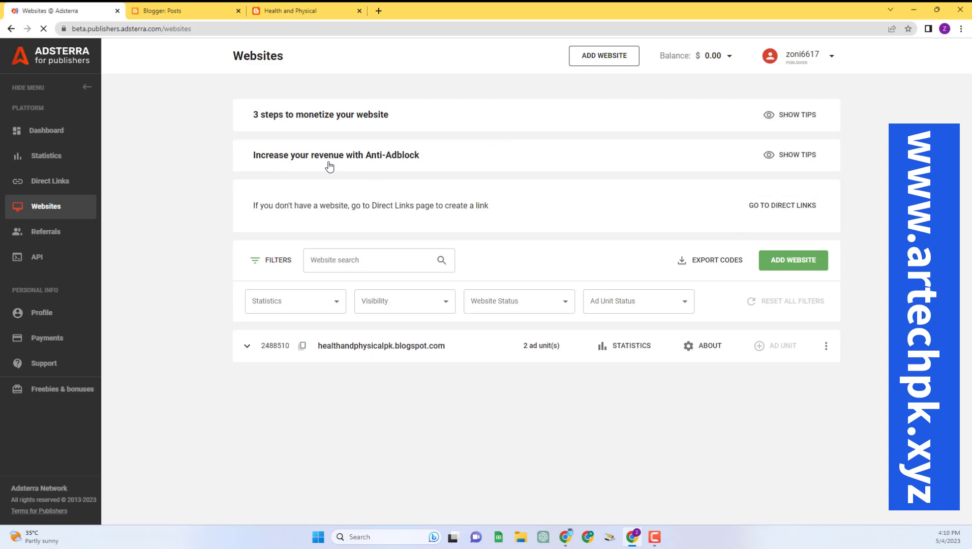
# - Request Anti-Adblock for the account's ad formats and hide its tips again
pyautogui.click(379, 157)
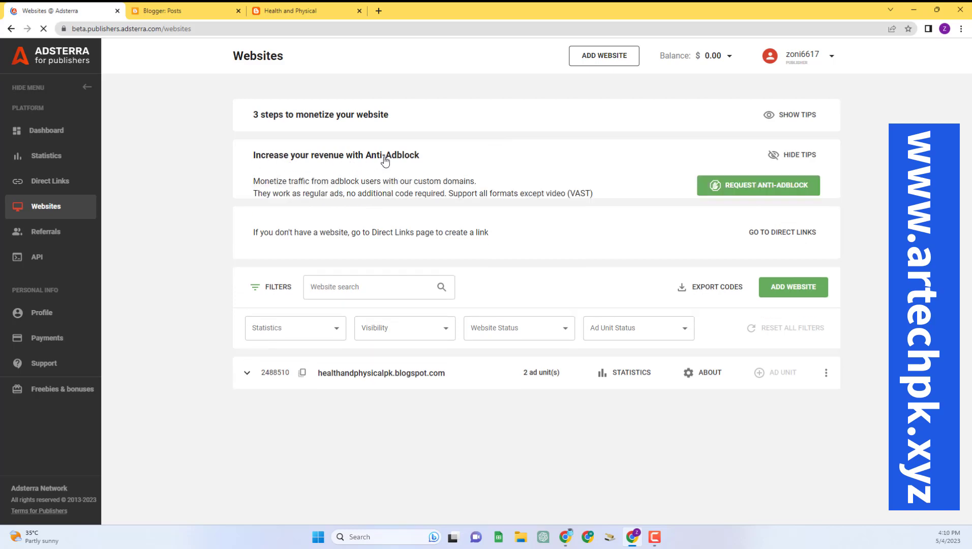
pyautogui.click(756, 197)
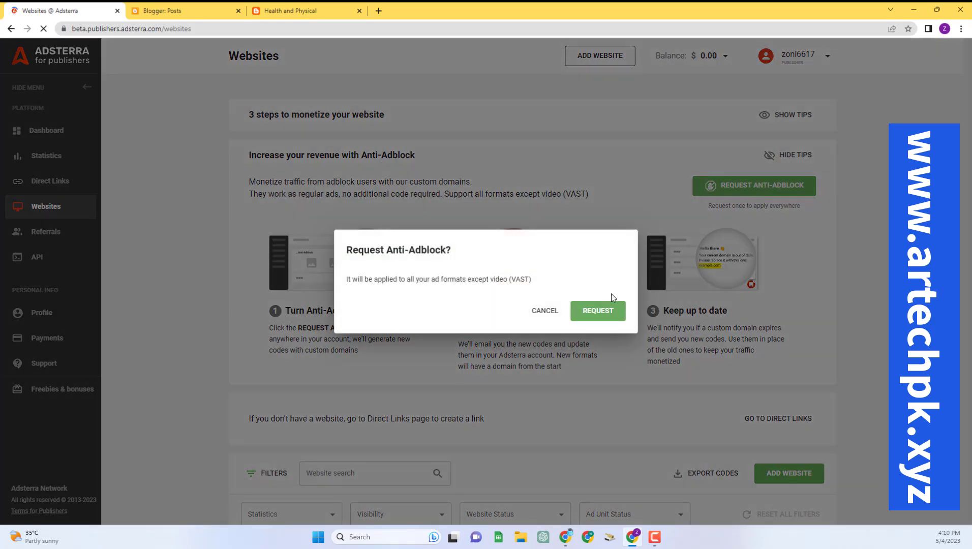
pyautogui.click(610, 308)
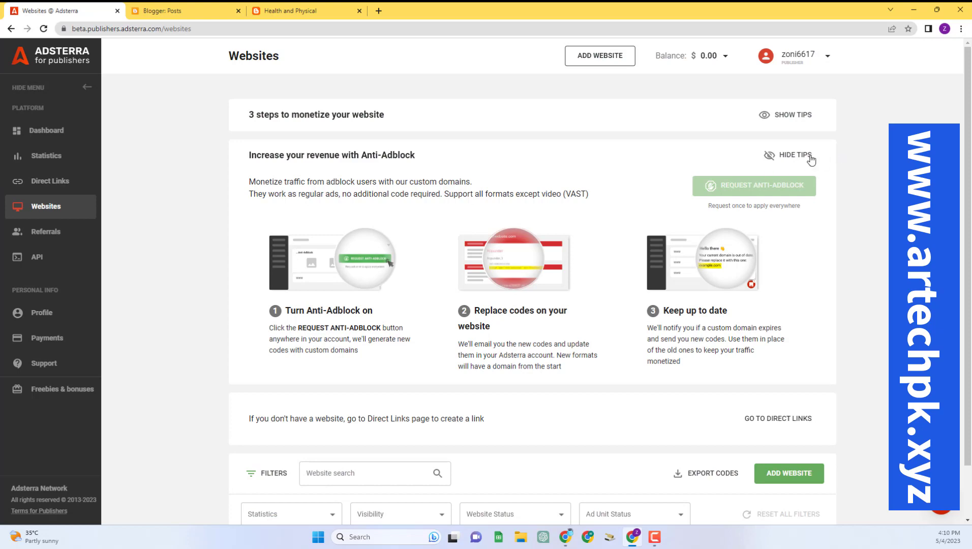
pyautogui.click(790, 155)
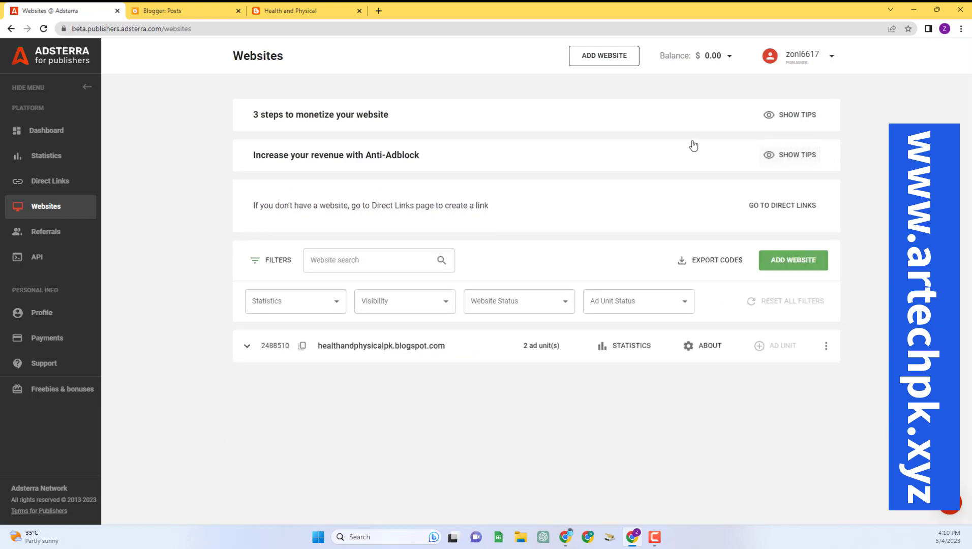
# - Copy the Popunder ad unit's code for healthandphysicalpk.blogspot.com
pyautogui.click(243, 347)
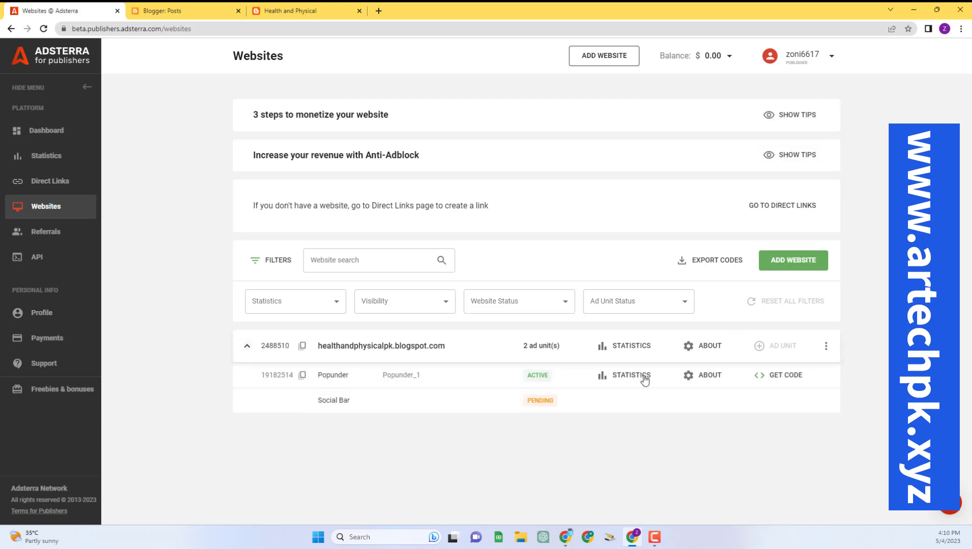
pyautogui.click(760, 375)
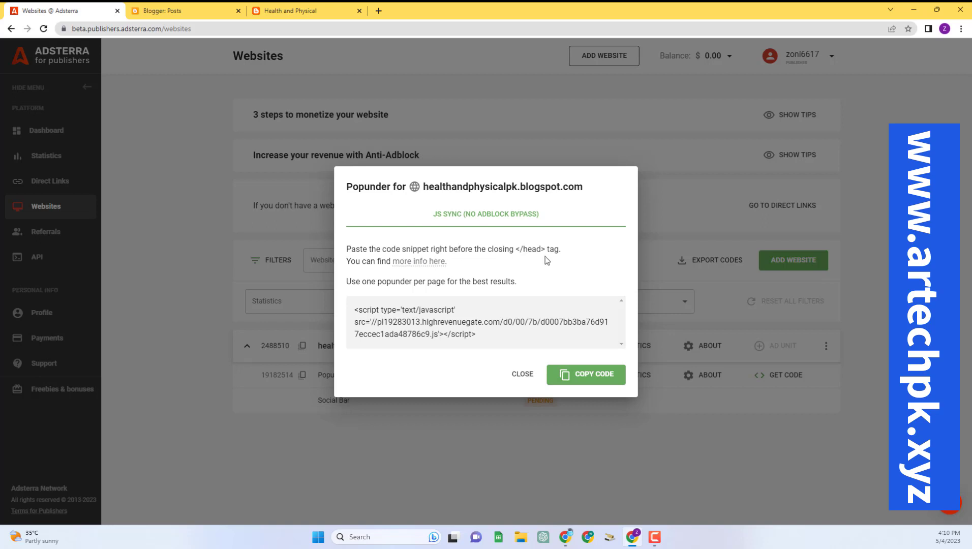
pyautogui.click(585, 379)
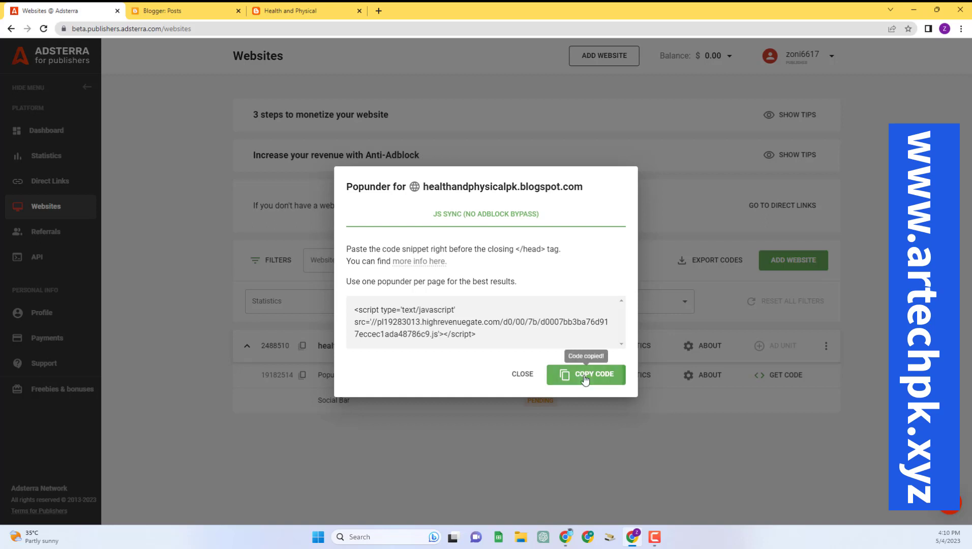
# - Switch to Blogger and restore the blog's theme from the file "main theme" in the Pictures folder
pyautogui.click(211, 15)
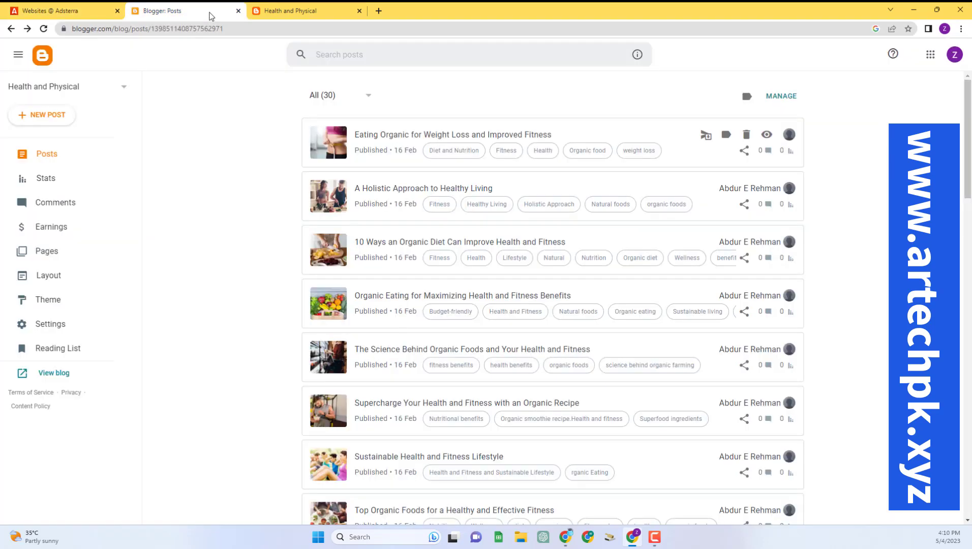
pyautogui.click(79, 304)
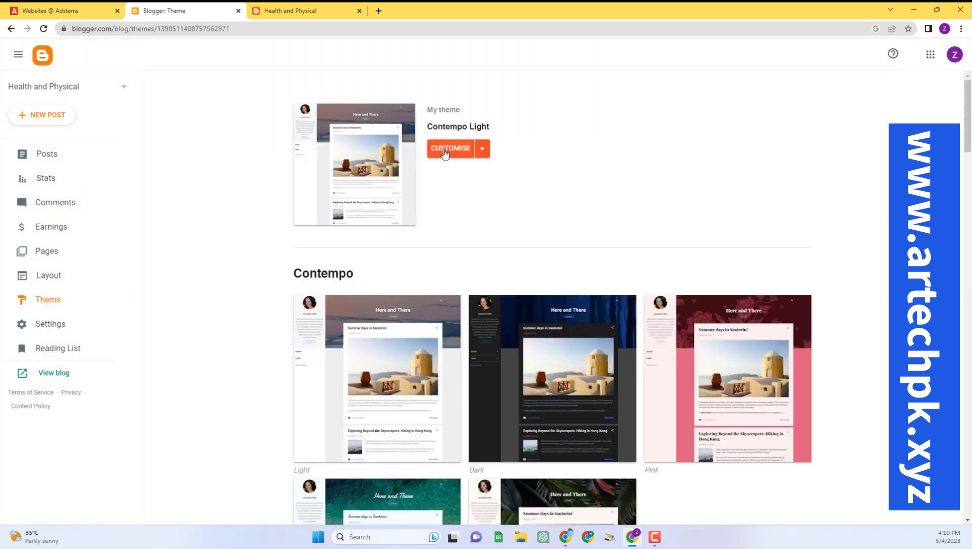
pyautogui.click(481, 152)
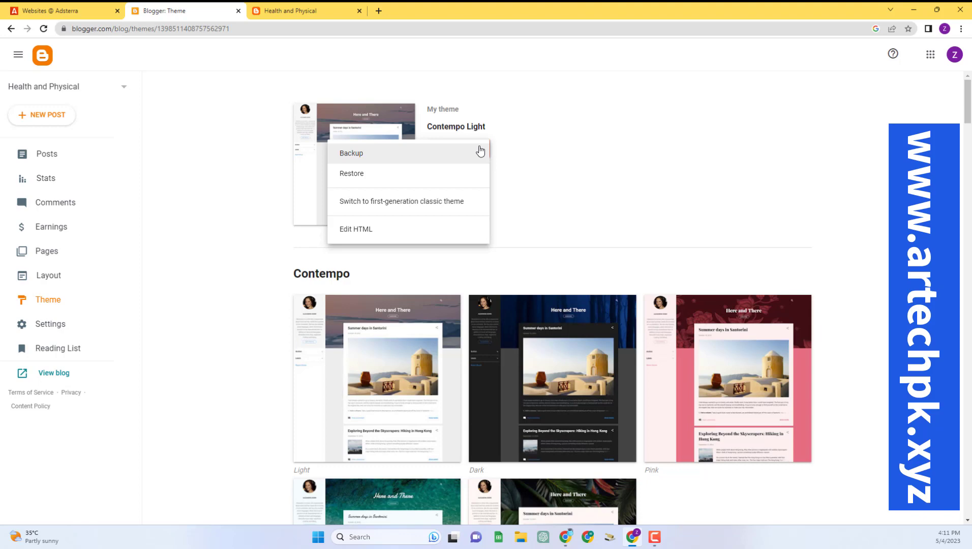
pyautogui.click(384, 176)
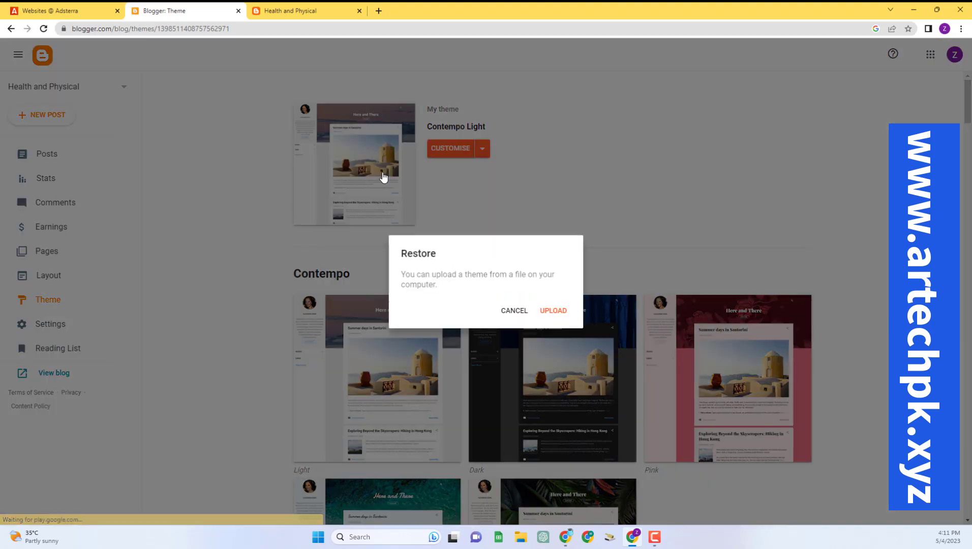
pyautogui.click(546, 315)
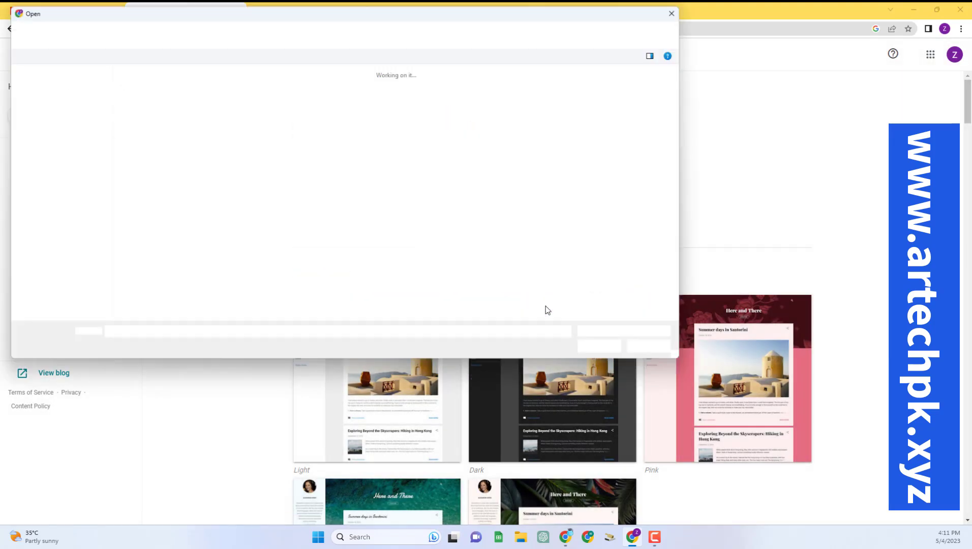
pyautogui.click(45, 184)
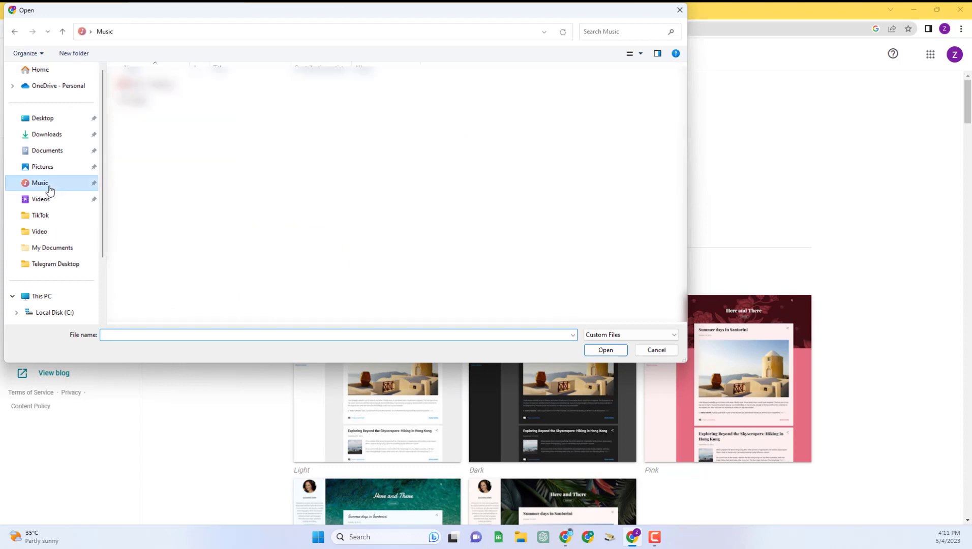
pyautogui.click(58, 166)
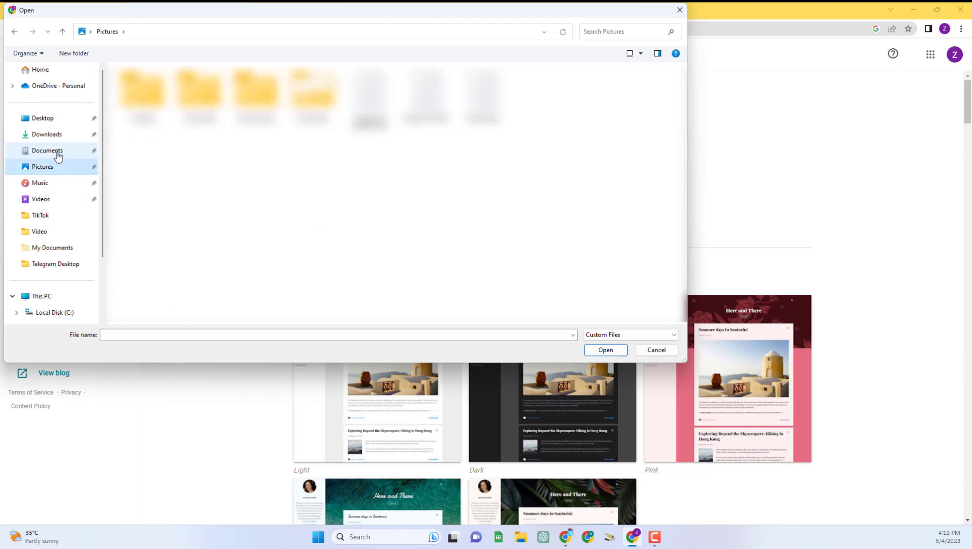
pyautogui.click(482, 94)
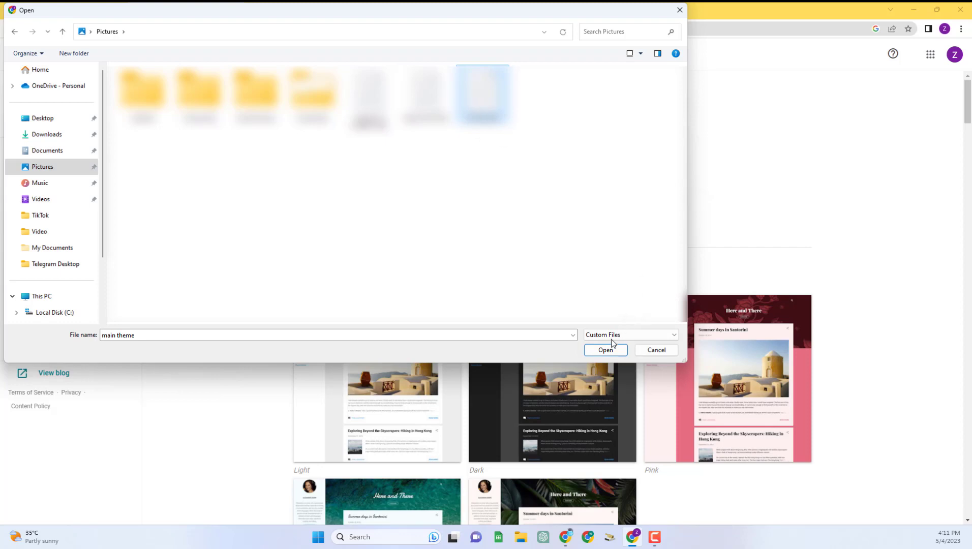
pyautogui.click(605, 350)
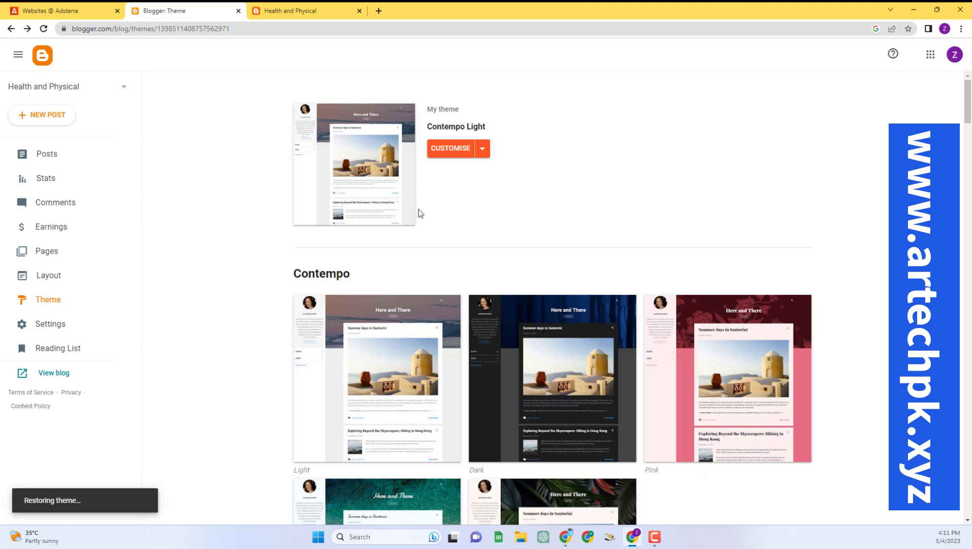
# - View the live blog to check the home page with the restored theme, and return to the theme settings
pyautogui.click(64, 375)
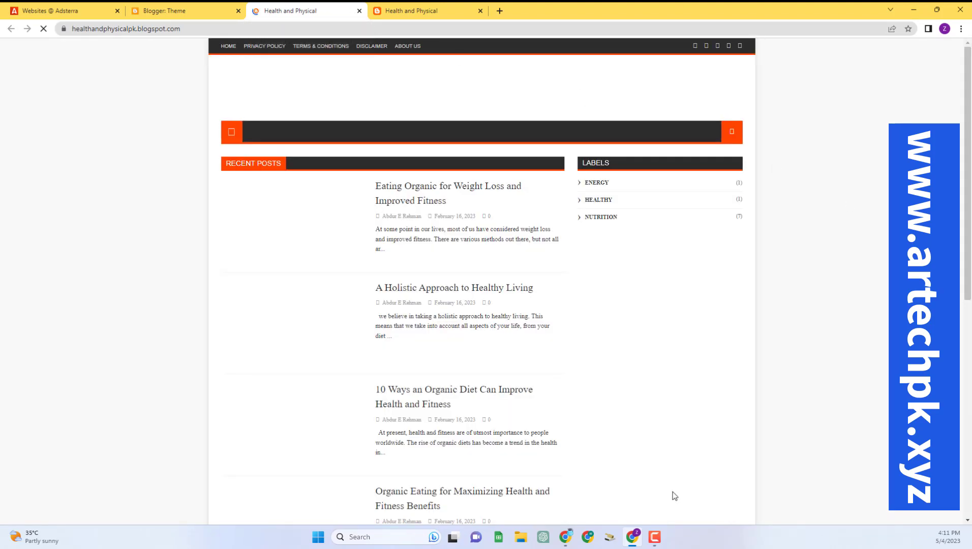
pyautogui.scroll(-8, 509, 228)
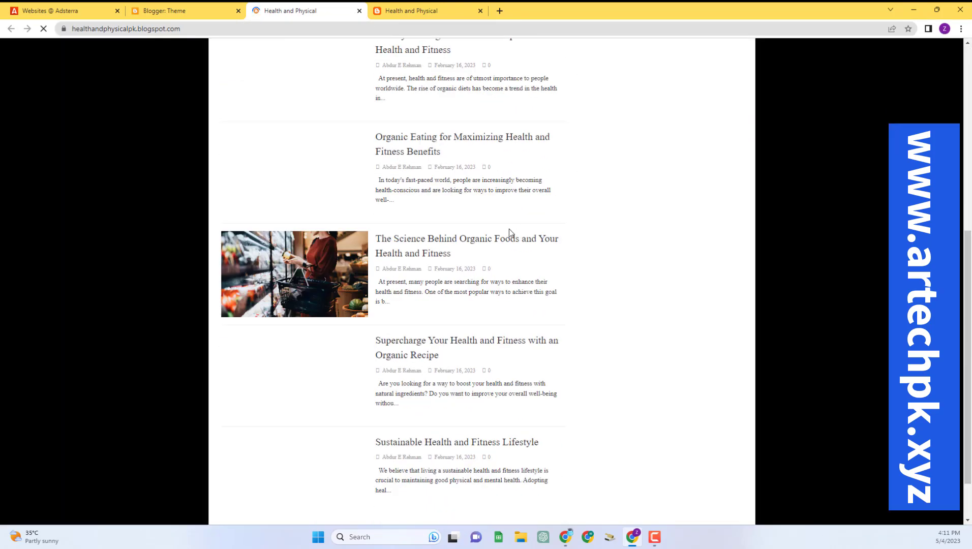
pyautogui.scroll(8, 508, 228)
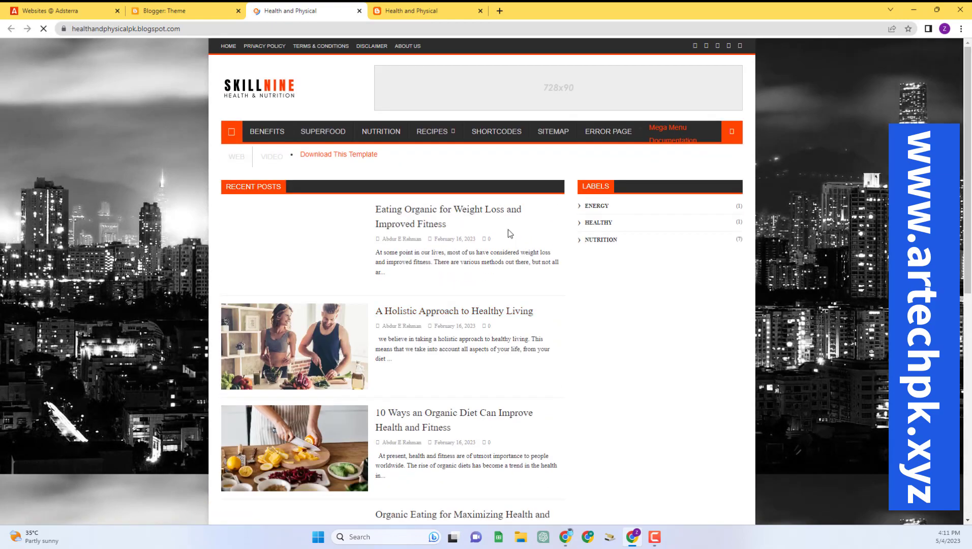
pyautogui.click(186, 6)
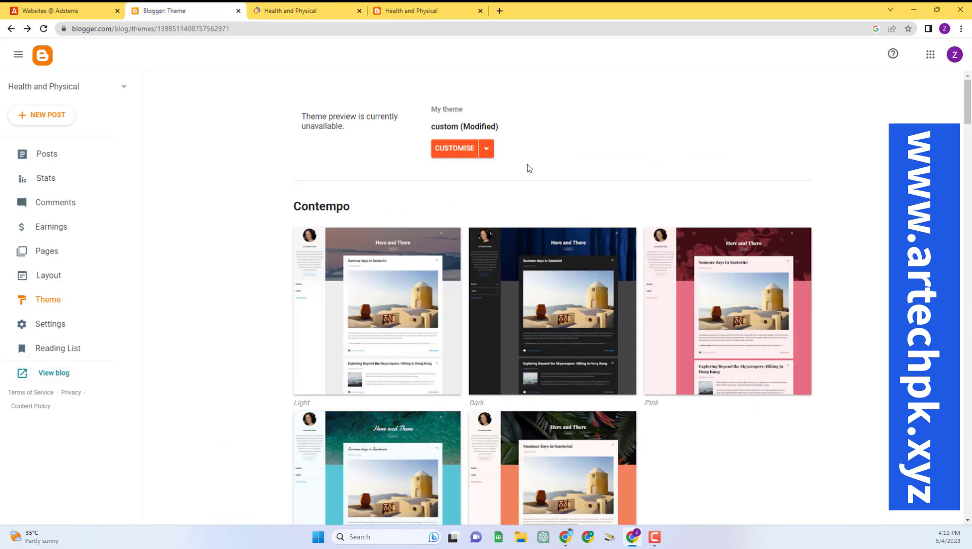
# - Set the theme's mobile settings to show the Desktop theme on mobile devices and save them
pyautogui.click(487, 152)
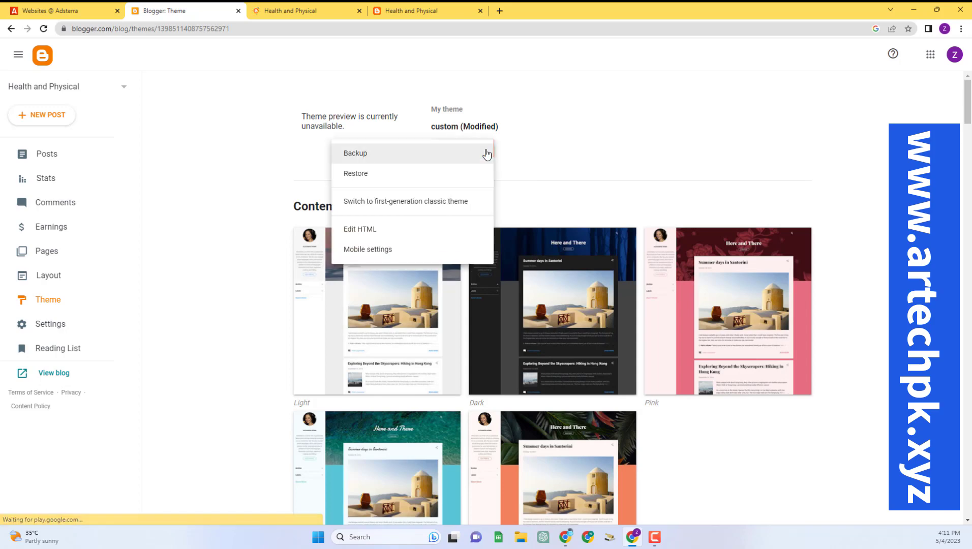
pyautogui.click(421, 255)
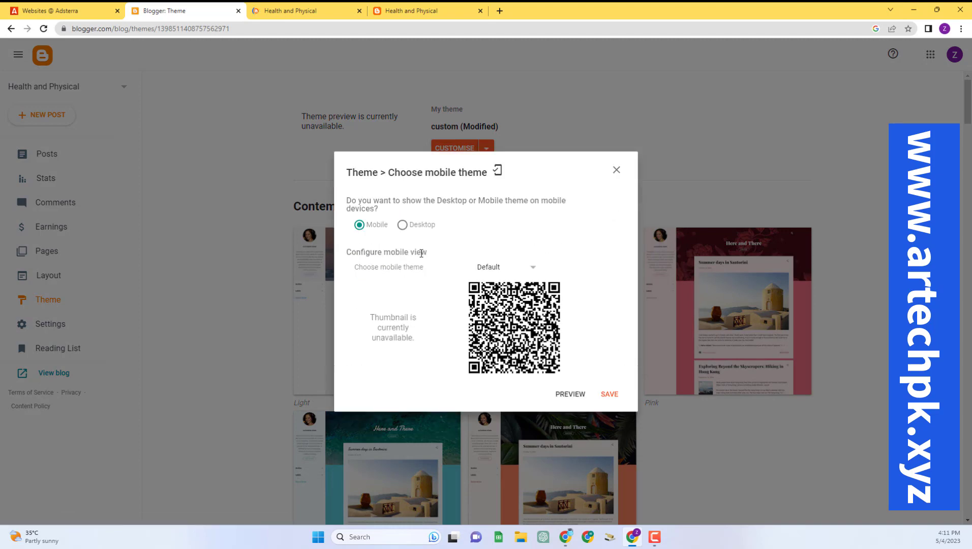
pyautogui.click(294, 11)
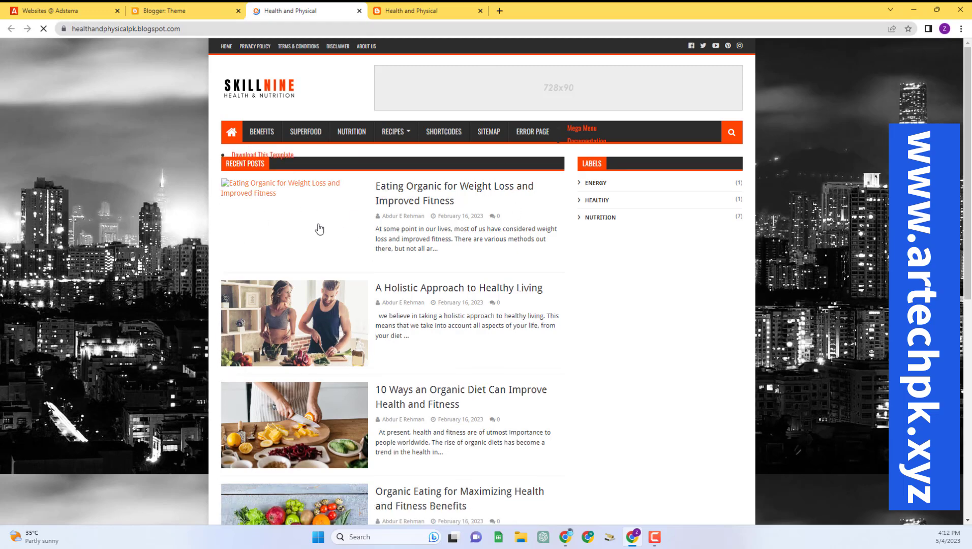
pyautogui.click(145, 7)
pyautogui.click(403, 226)
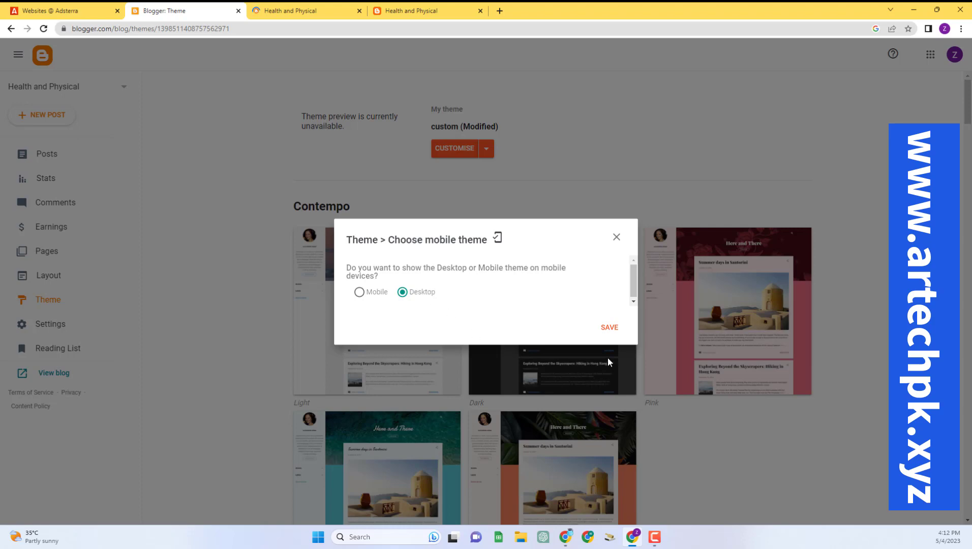
pyautogui.click(605, 328)
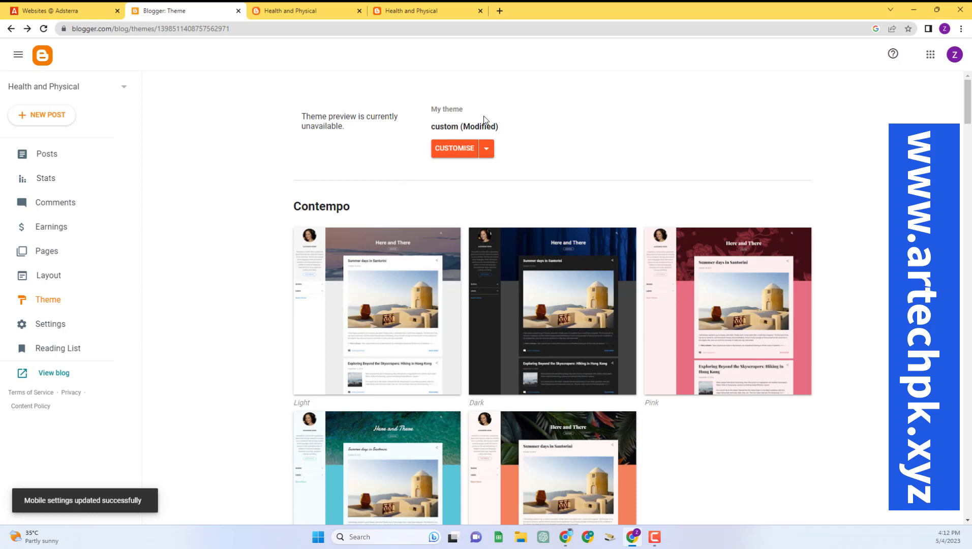
# - Open the theme's HTML for editing and copy the Popunder code from Adsterra again
pyautogui.click(487, 154)
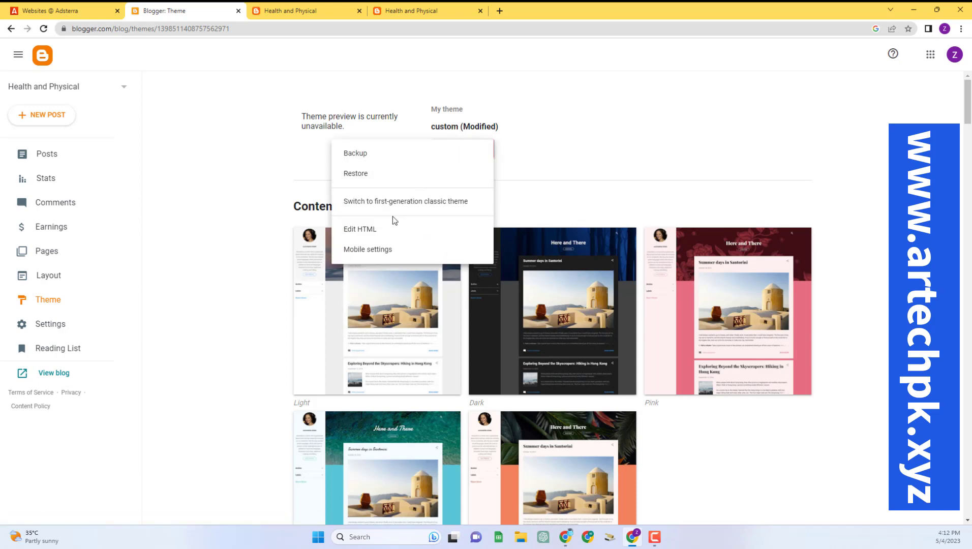
pyautogui.click(382, 229)
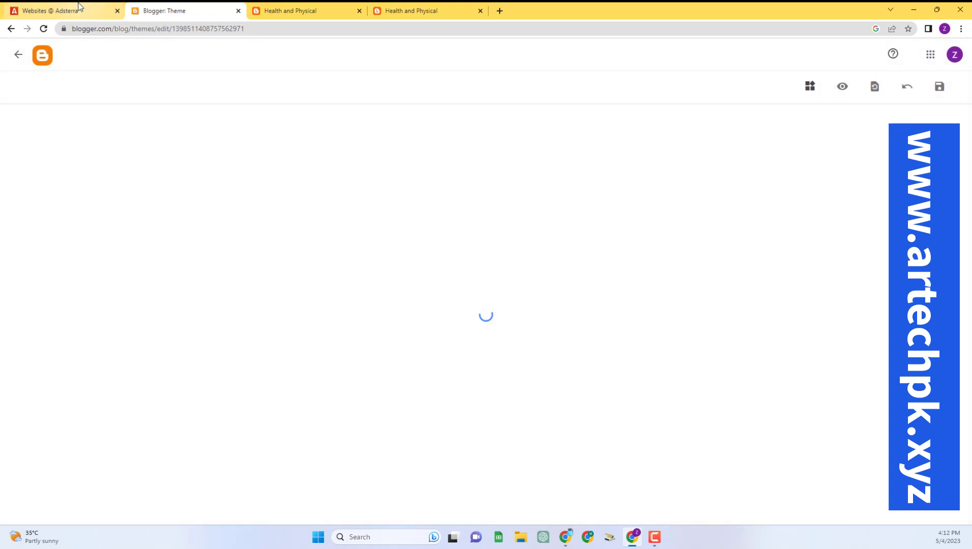
pyautogui.click(79, 8)
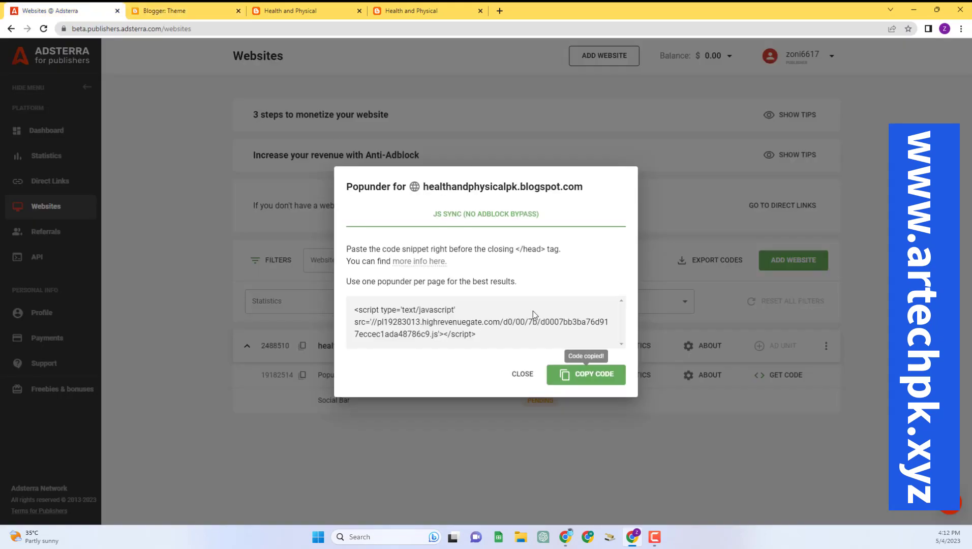
pyautogui.click(584, 372)
pyautogui.click(173, 10)
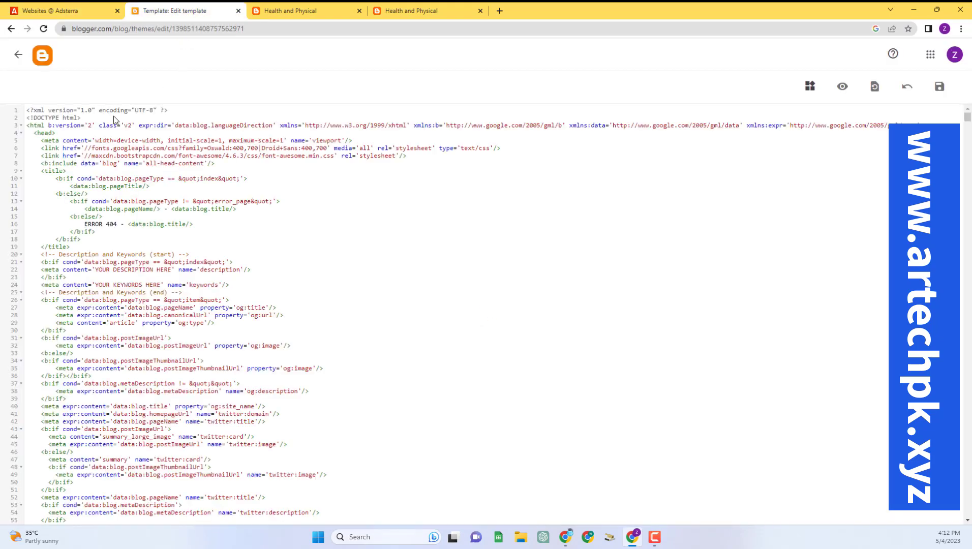
pyautogui.click(60, 134)
pyautogui.press('Return')
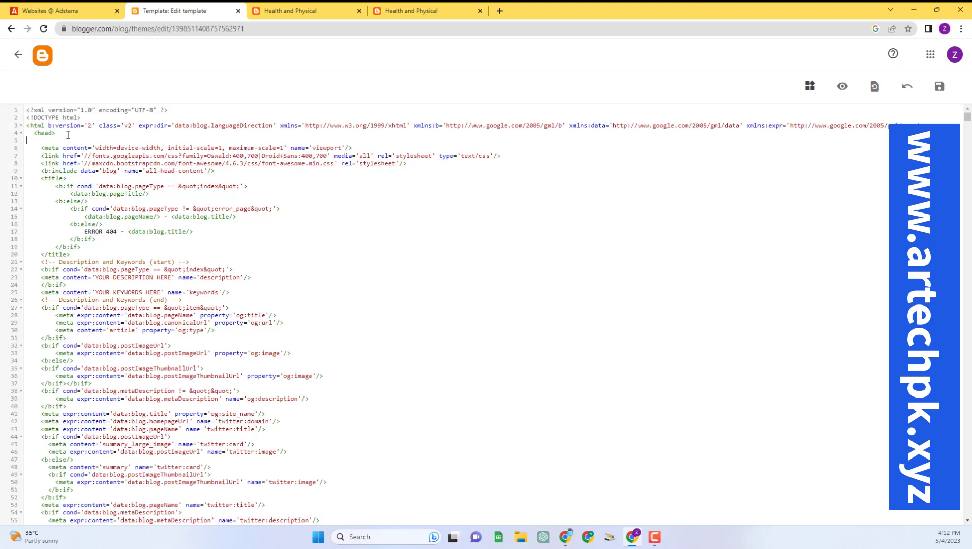
pyautogui.press('BackSpace')
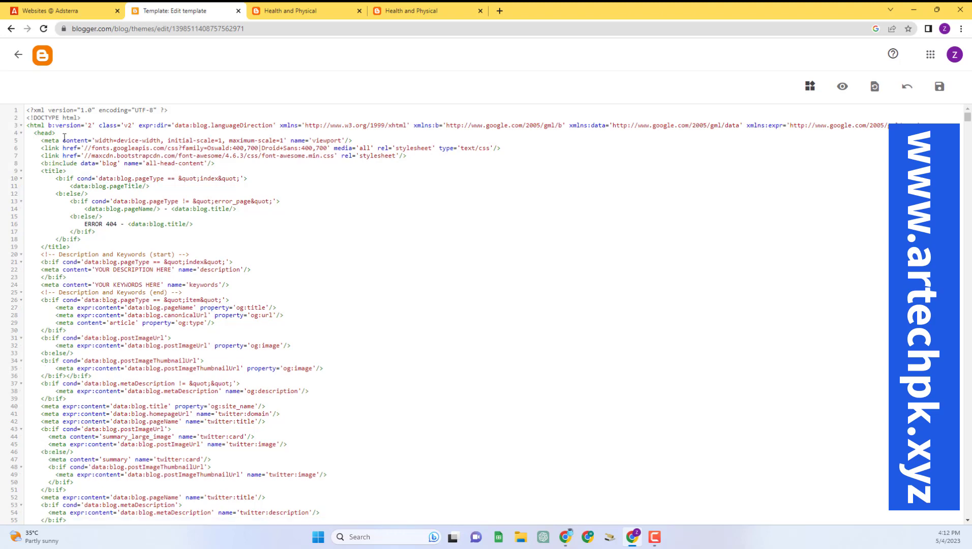
# - Search the theme code for "</head", paste the copied Popunder script on a new line right before that tag and save the theme
pyautogui.click(256, 187)
pyautogui.hotkey('ctrl', 'f')
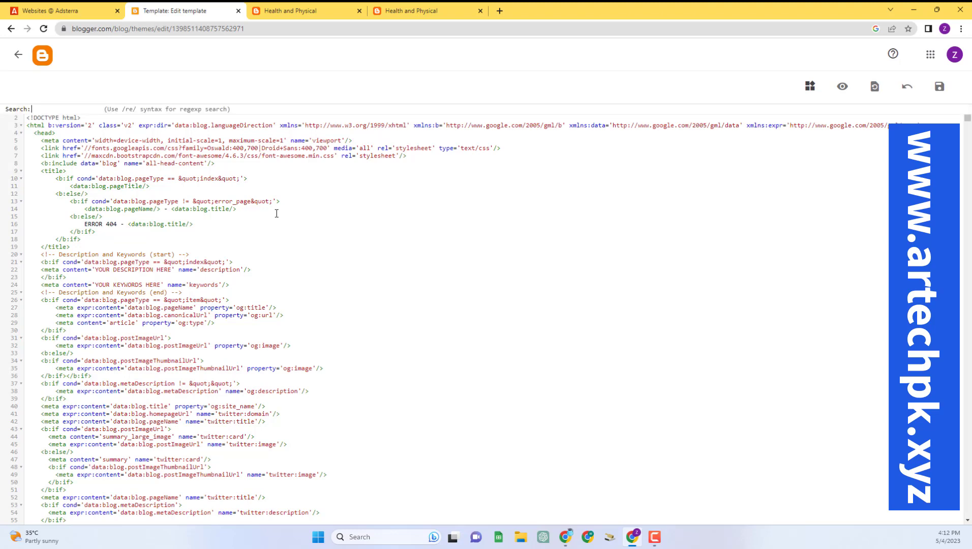
pyautogui.write('</head')
pyautogui.press('Return')
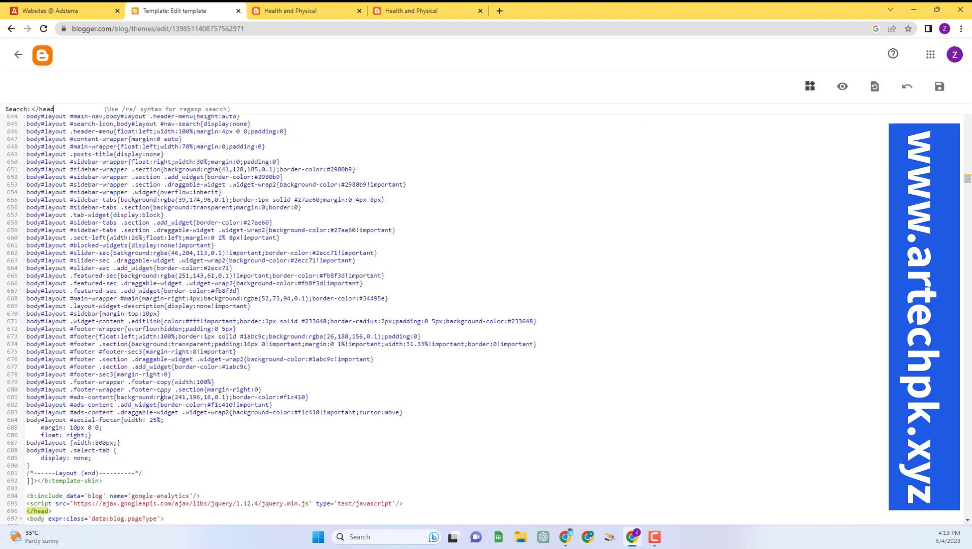
pyautogui.scroll(-6, 162, 396)
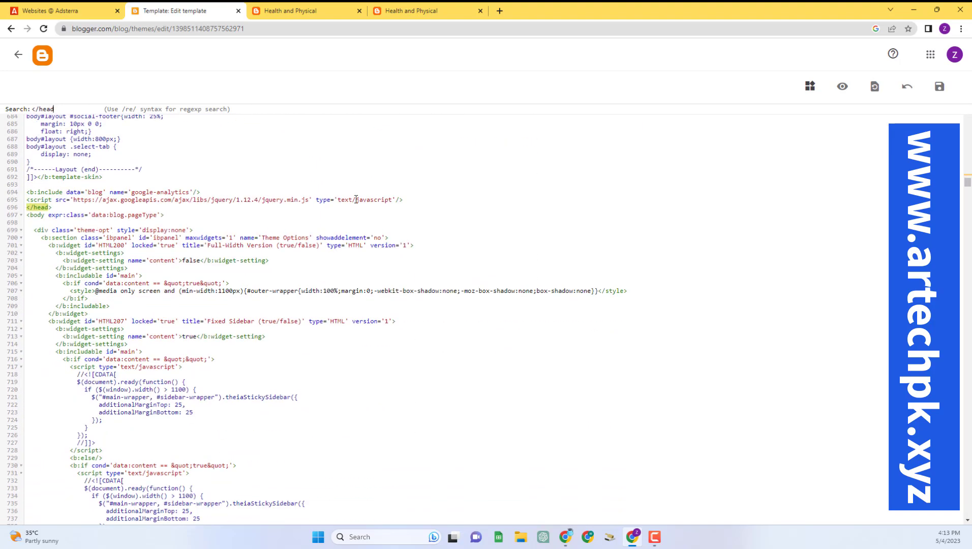
pyautogui.press('Escape')
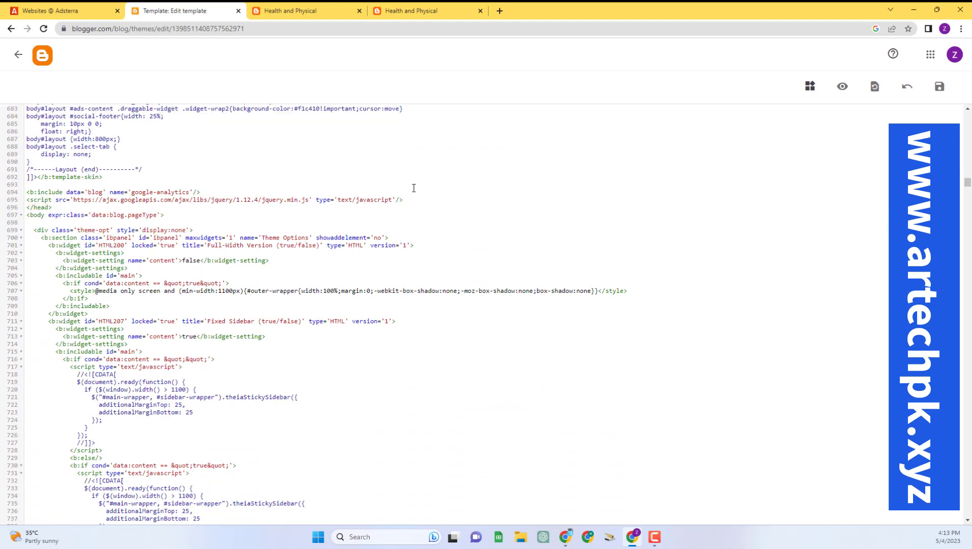
pyautogui.scroll(1, 414, 188)
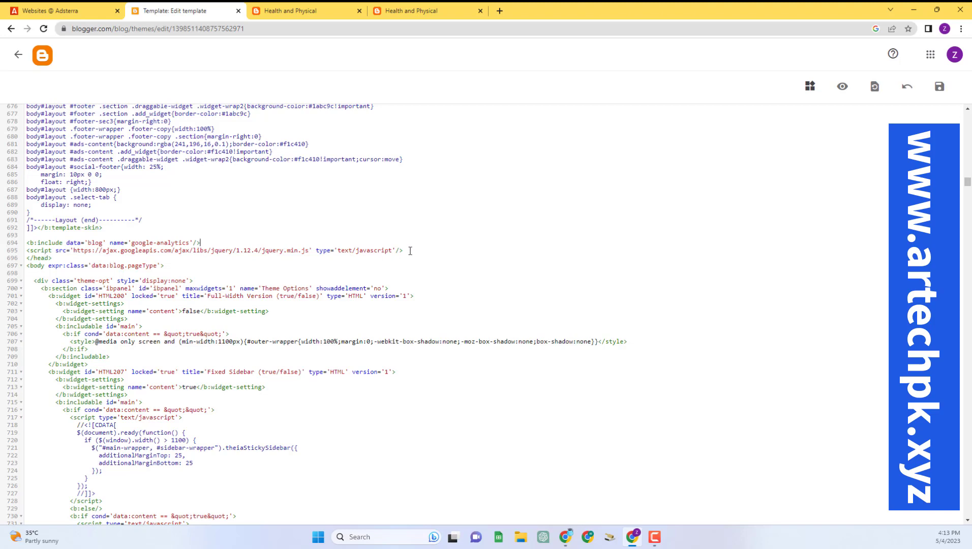
pyautogui.press('Return')
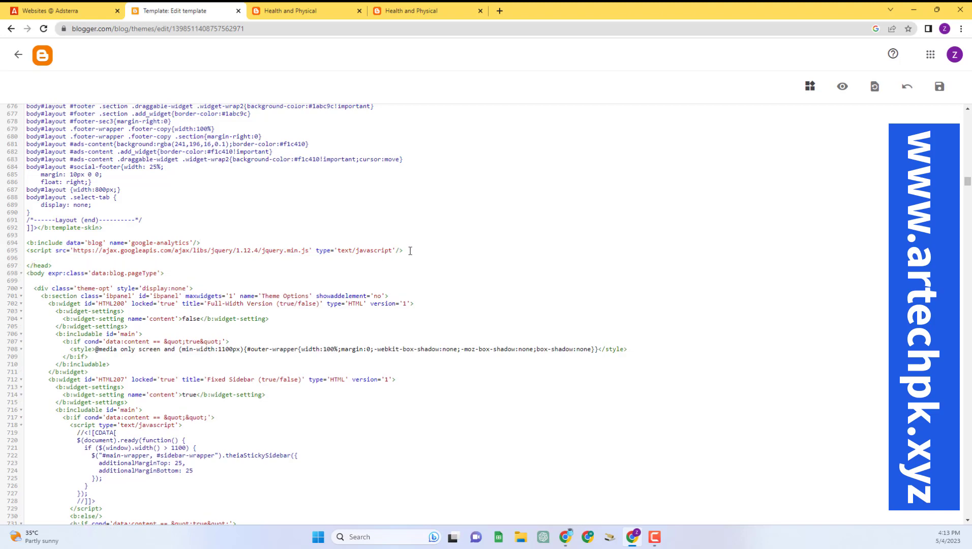
pyautogui.hotkey('ctrl', 'v')
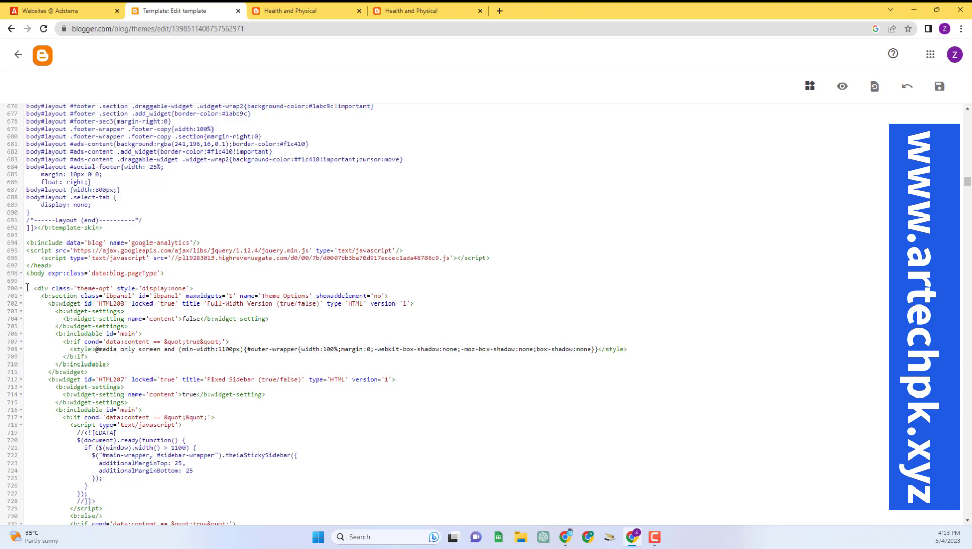
pyautogui.click(940, 87)
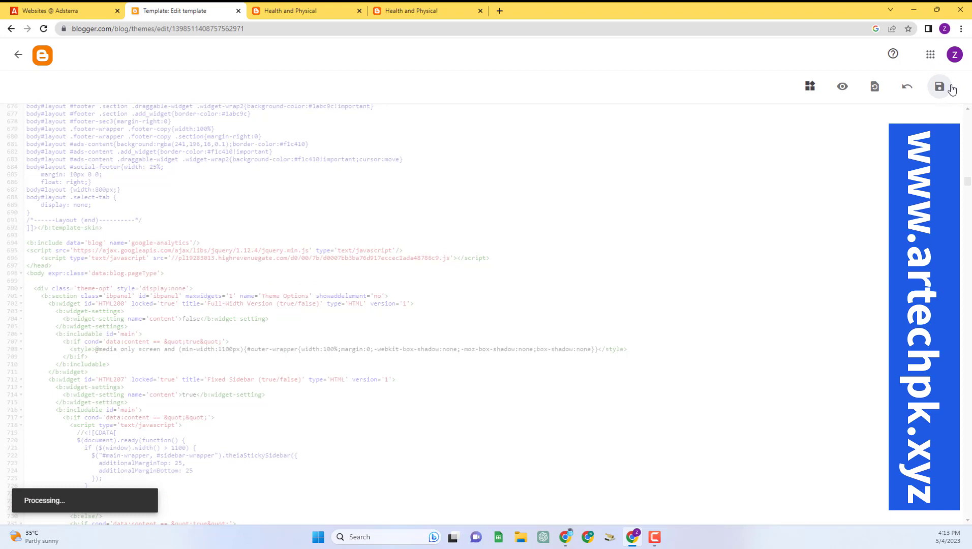
# - Close the Popunder code dialog in Adsterra and switch to the live Health and Physical blog
pyautogui.click(56, 10)
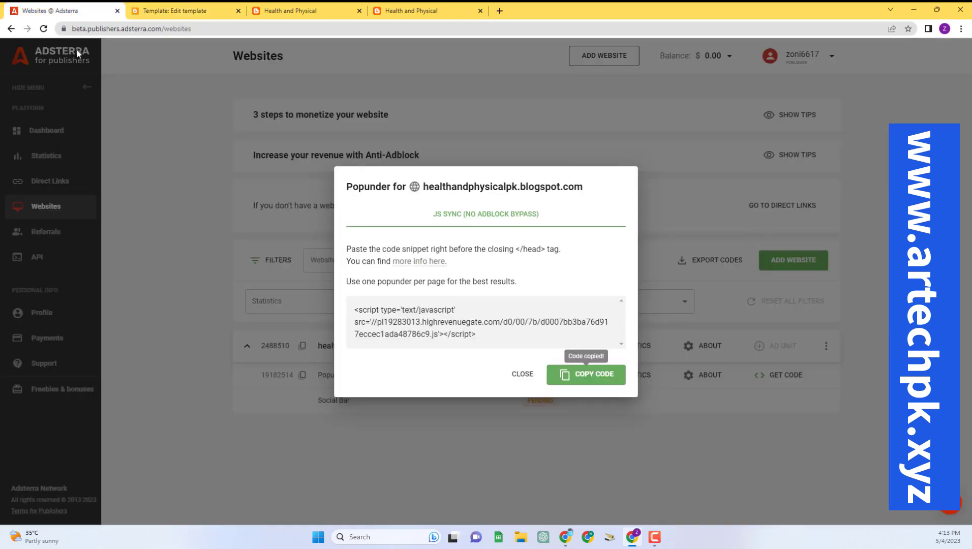
pyautogui.click(522, 373)
pyautogui.click(149, 6)
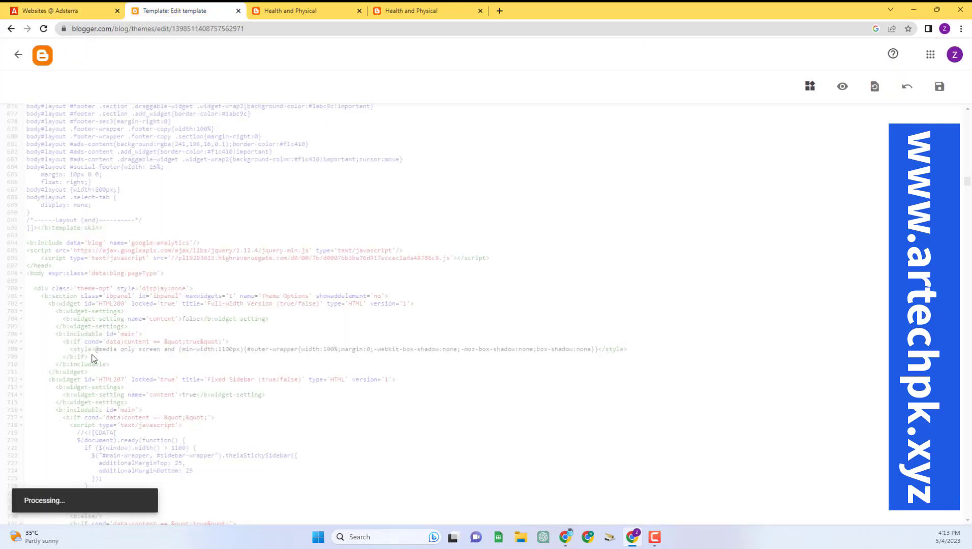
pyautogui.click(280, 7)
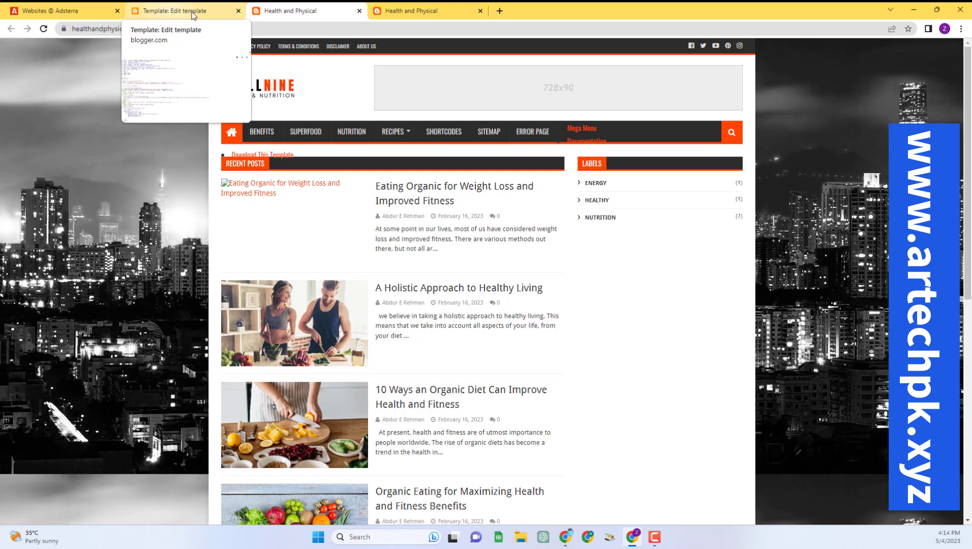
# - Reload the live blog, trigger the Popunder ad from the page background, view the opened ad page and close it
pyautogui.click(43, 29)
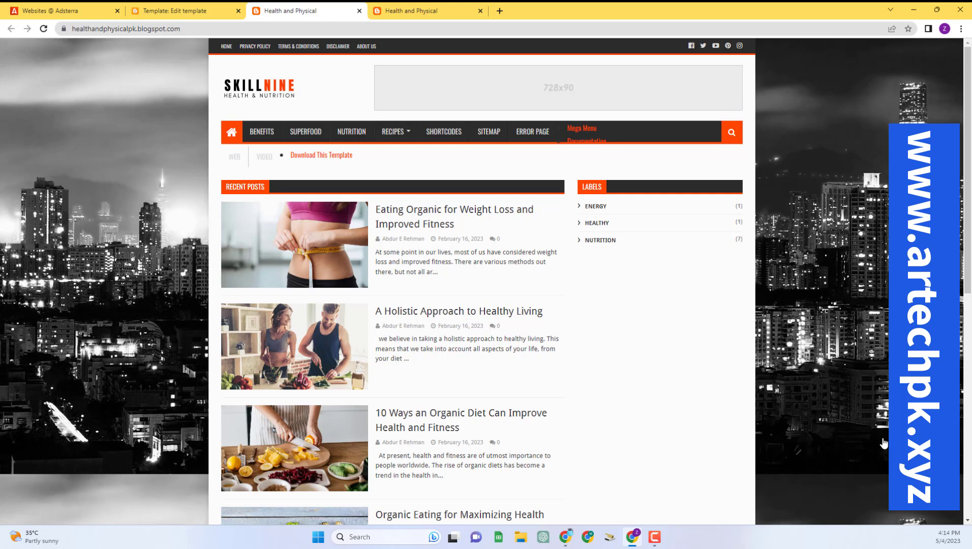
pyautogui.click(124, 208)
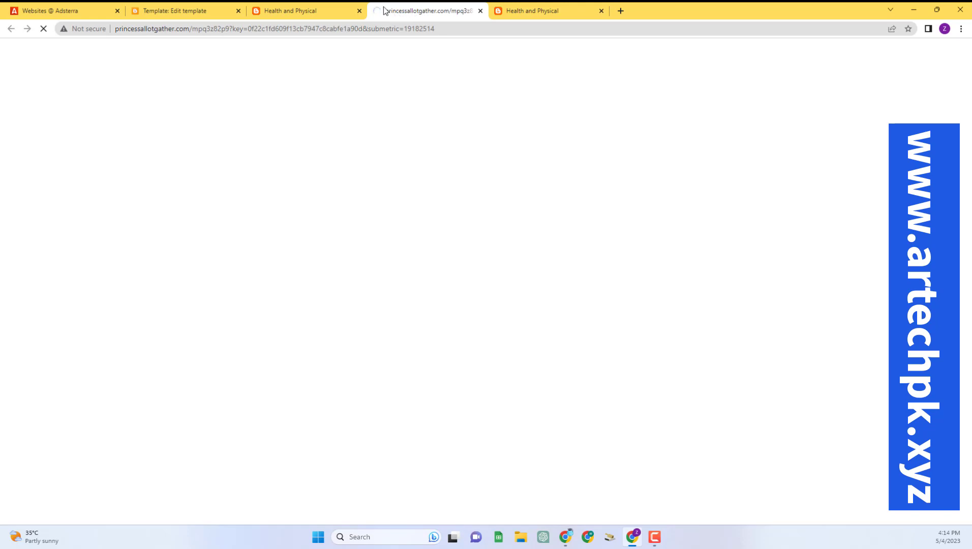
pyautogui.click(295, 11)
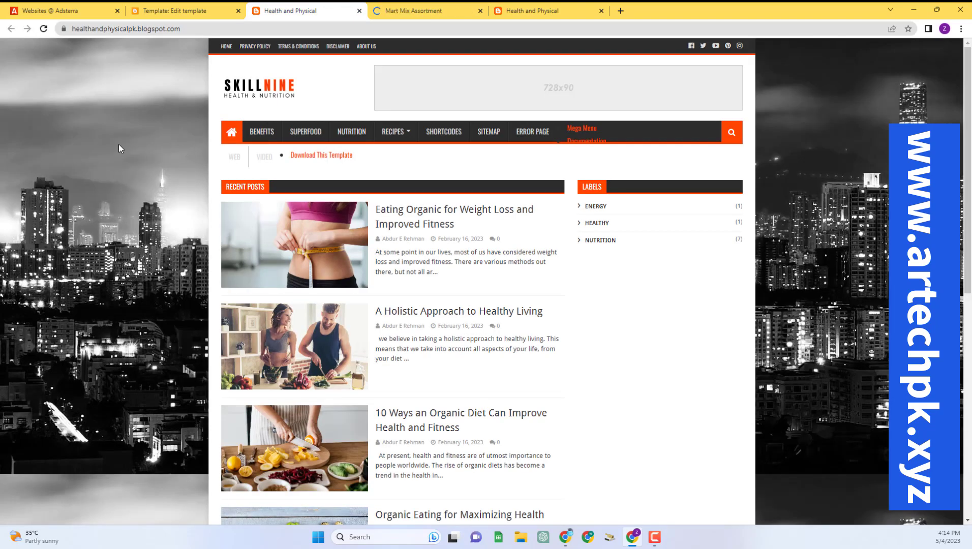
pyautogui.click(409, 9)
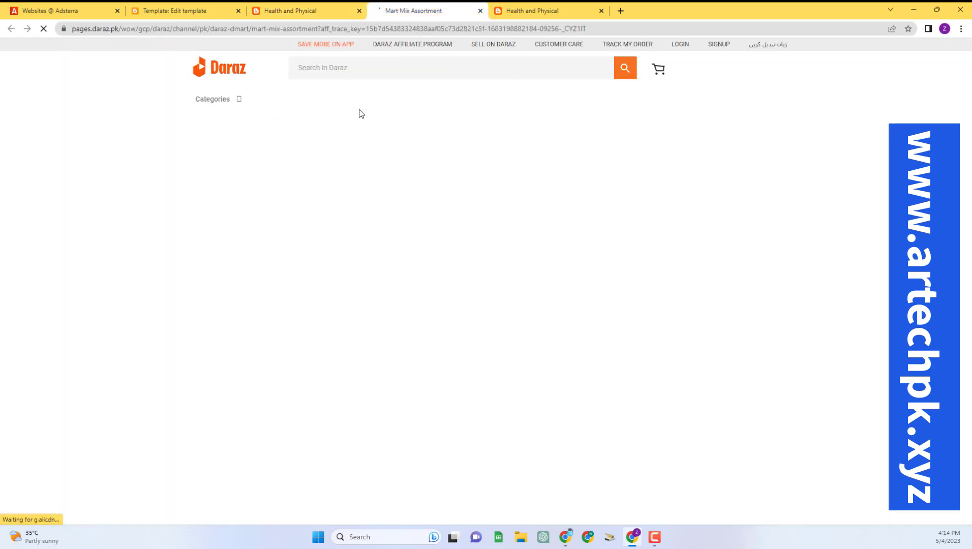
pyautogui.click(480, 10)
# - Refresh the Adsterra websites list, expand the ad units of healthandphysicalpk.blogspot.com and copy the Social Bar code
pyautogui.click(204, 9)
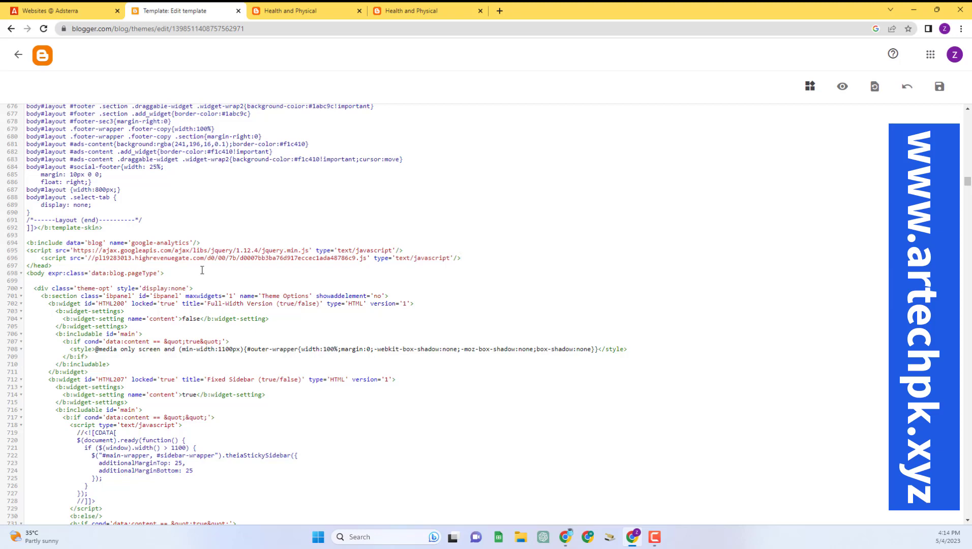
pyautogui.click(61, 10)
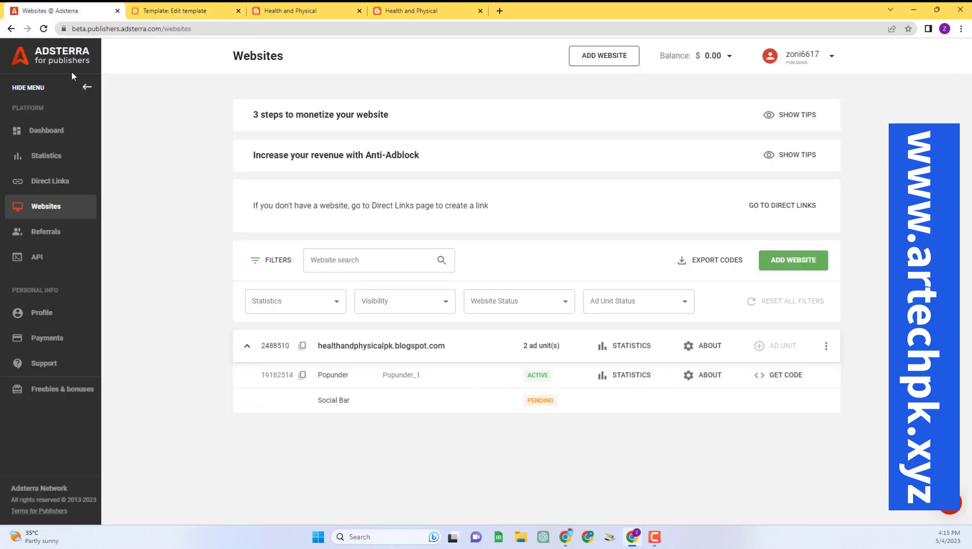
pyautogui.click(44, 29)
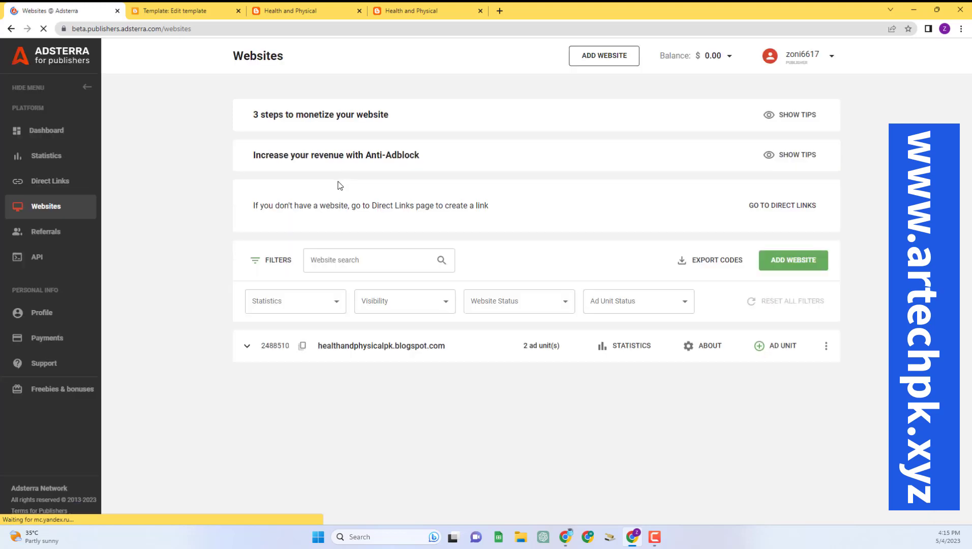
pyautogui.click(247, 346)
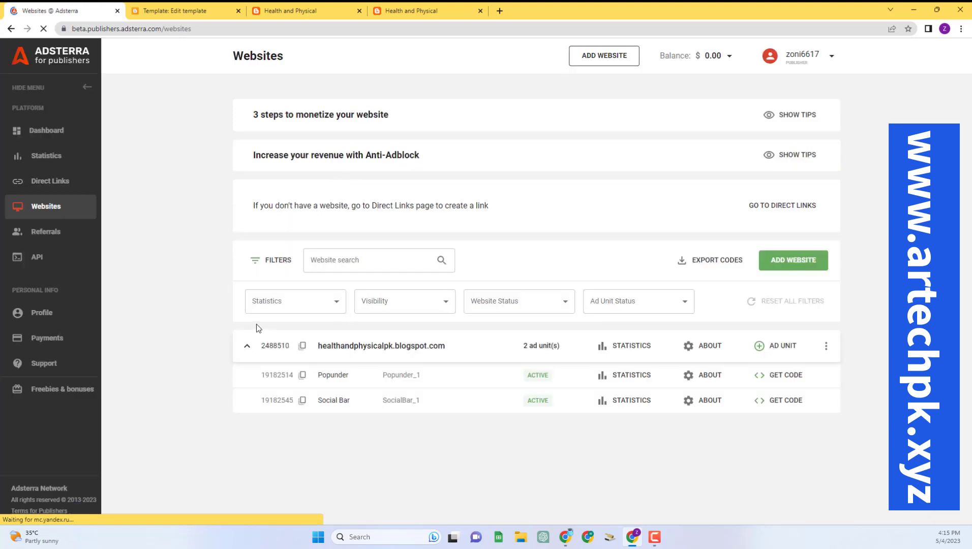
pyautogui.click(797, 404)
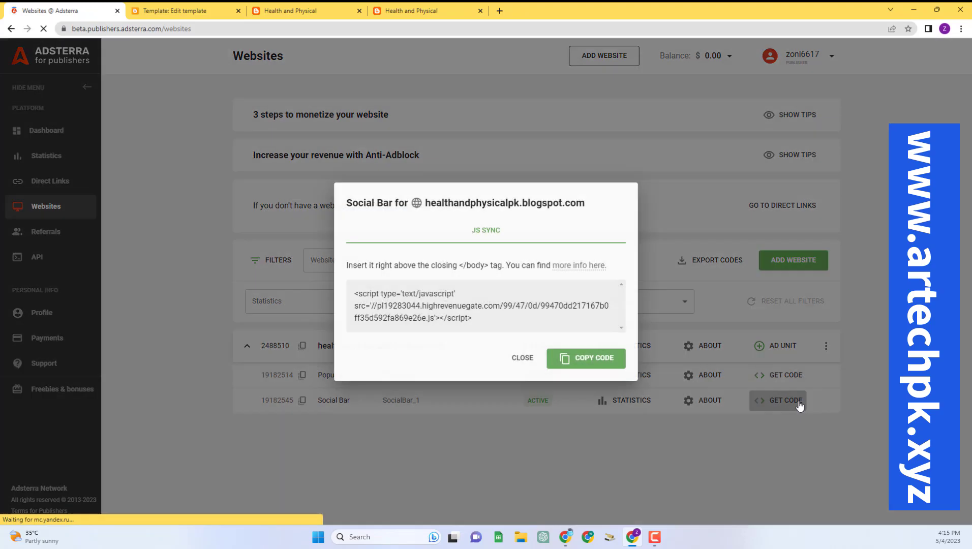
pyautogui.click(589, 365)
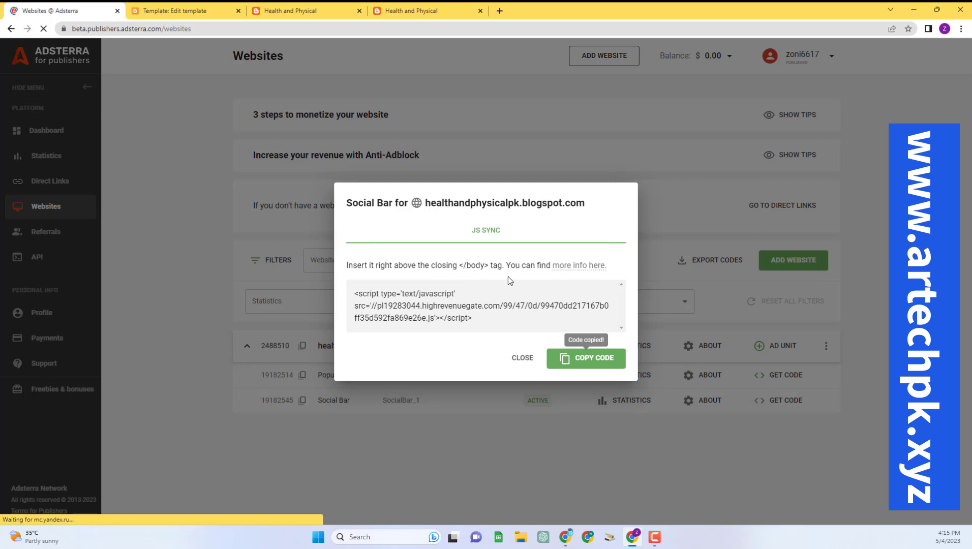
# - Search the Blogger theme code for "</body", paste the Social Bar script on a new line right before that tag and save the theme
pyautogui.click(175, 14)
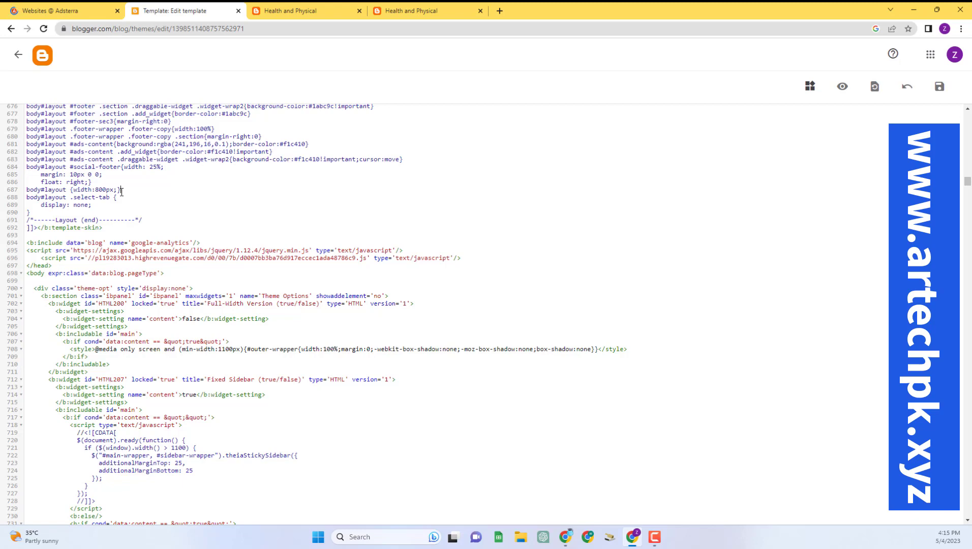
pyautogui.hotkey('ctrl', 'f')
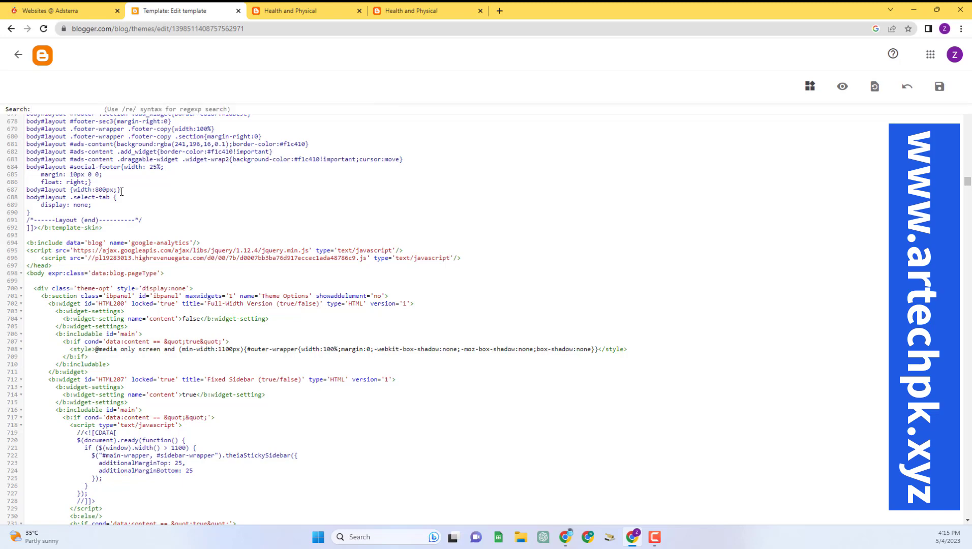
pyautogui.write('</body')
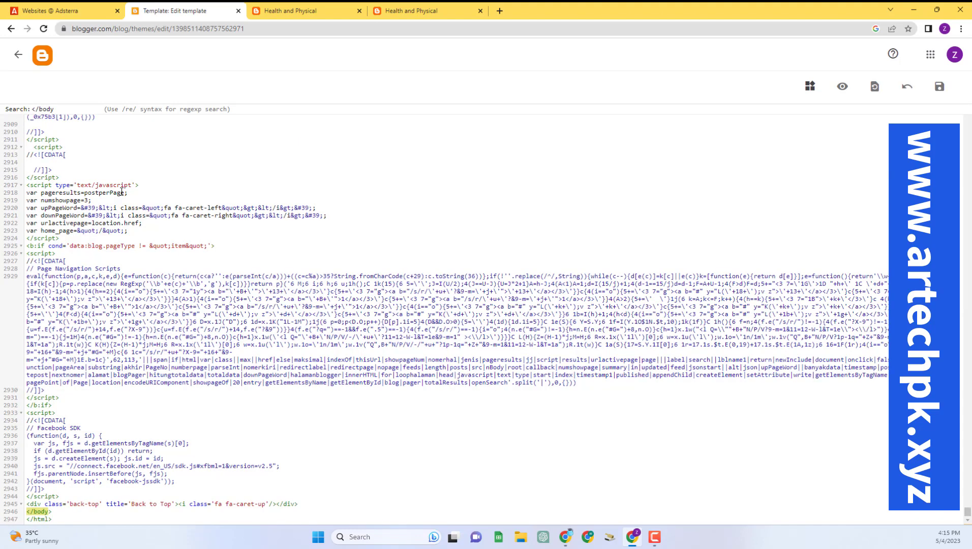
pyautogui.click(308, 503)
pyautogui.press('Return')
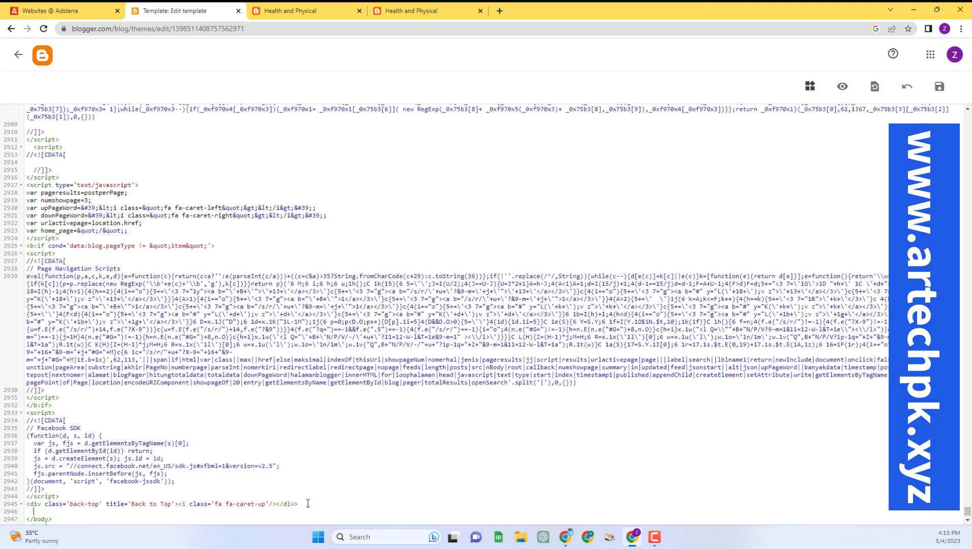
pyautogui.hotkey('ctrl', 'v')
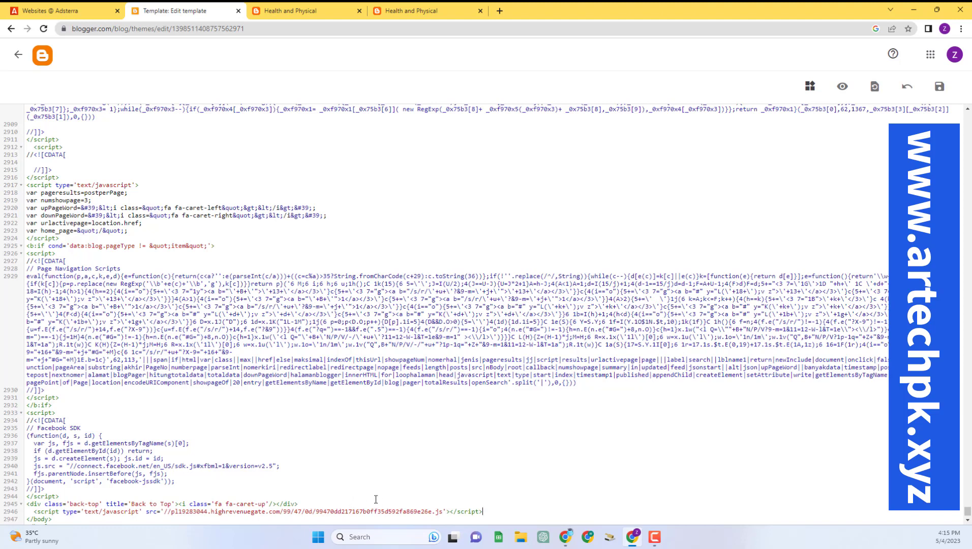
pyautogui.click(940, 87)
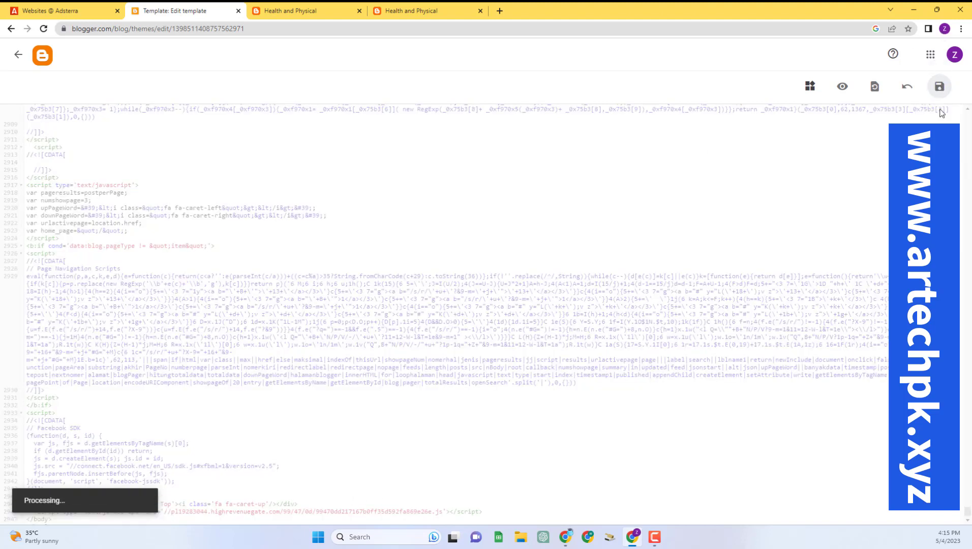
# - Reload the live Health and Physical blog, open the Social Bar ad on the page and close the resulting ad tab
pyautogui.click(293, 9)
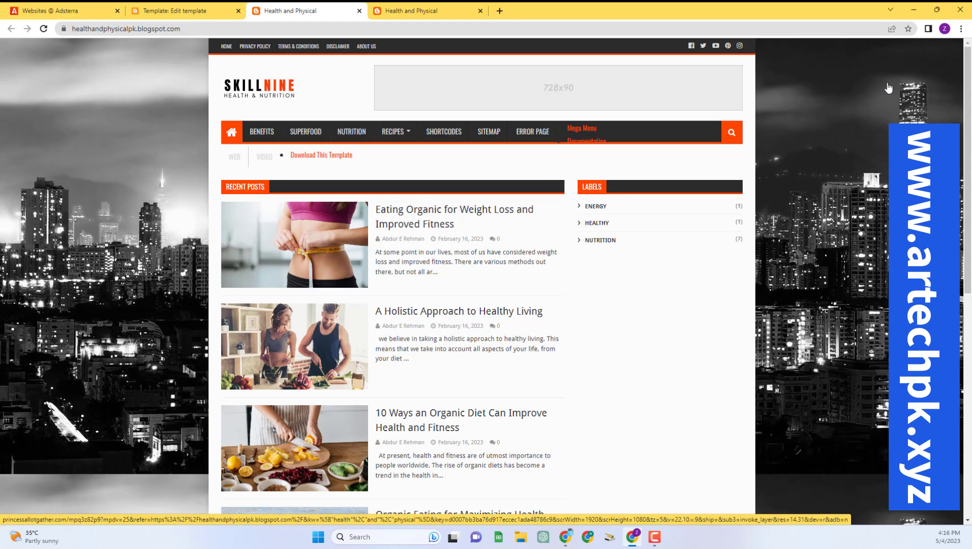
pyautogui.click(193, 7)
pyautogui.click(273, 7)
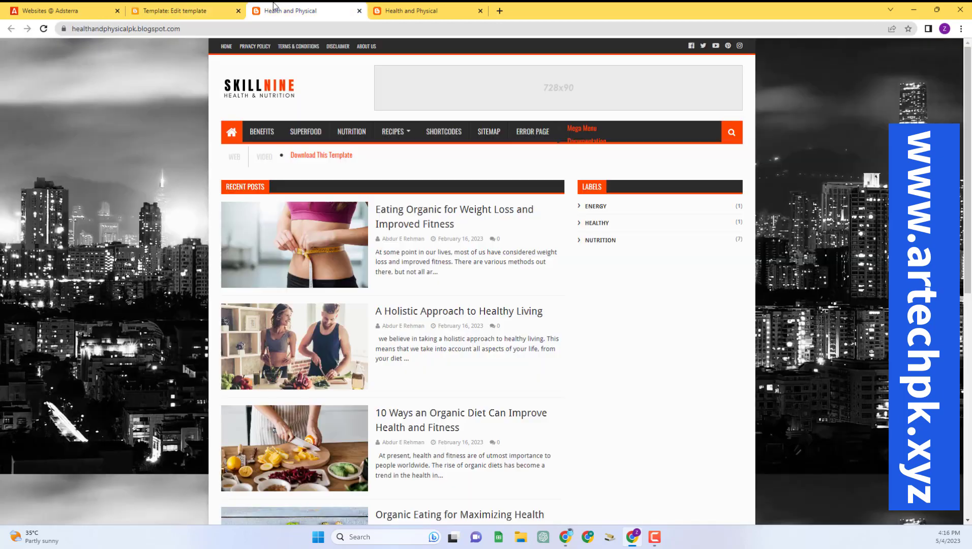
pyautogui.click(43, 28)
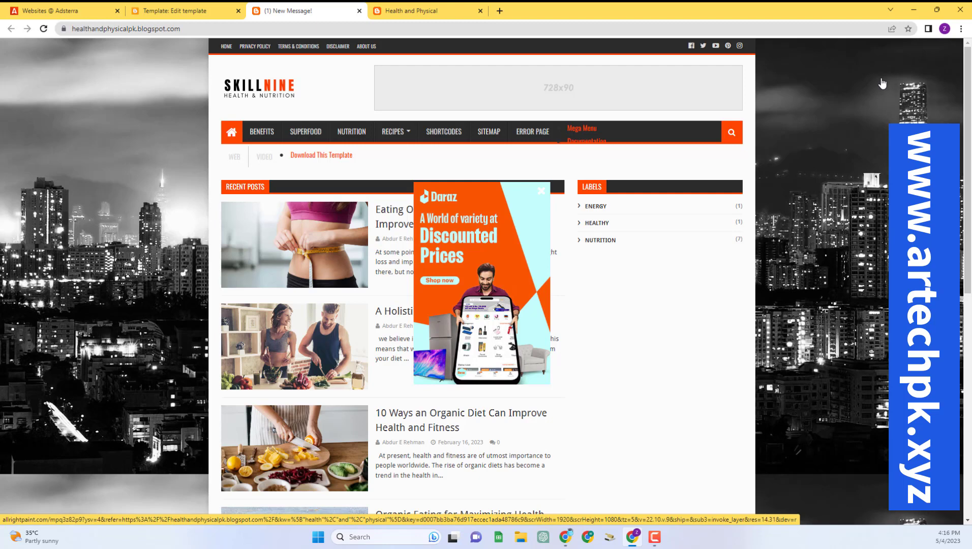
pyautogui.click(466, 242)
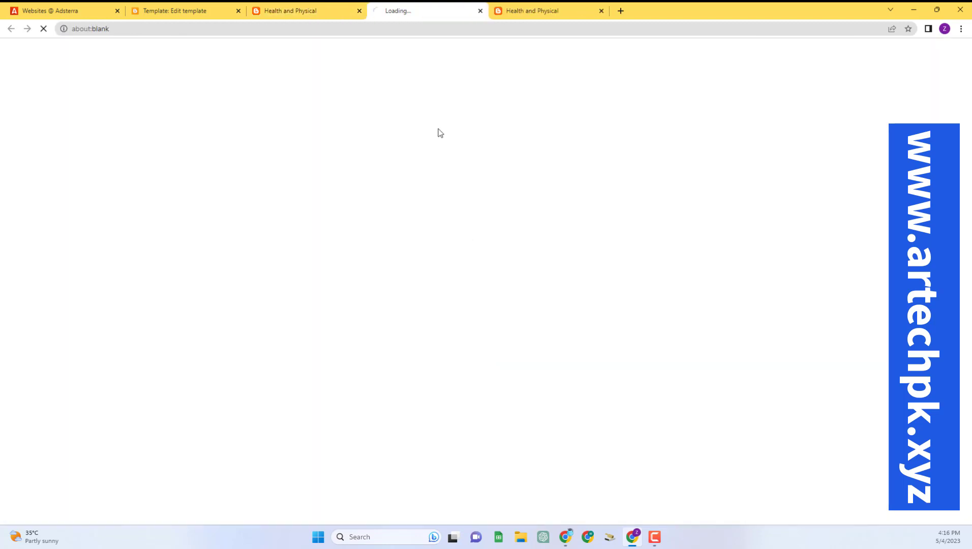
pyautogui.click(480, 11)
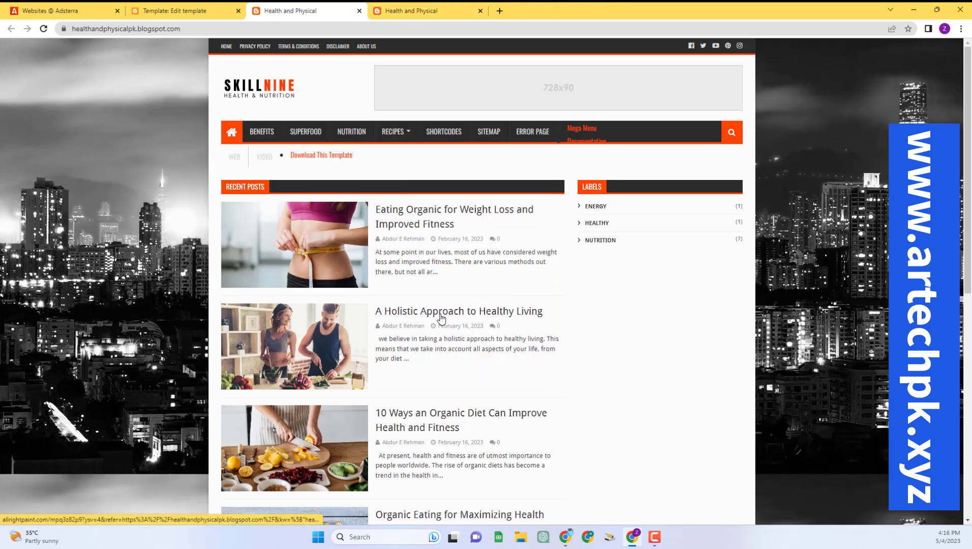
# - Close the Social Bar code dialog in Adsterra and request a new Banner 728x90 ad unit for the blog
pyautogui.click(173, 11)
pyautogui.click(51, 10)
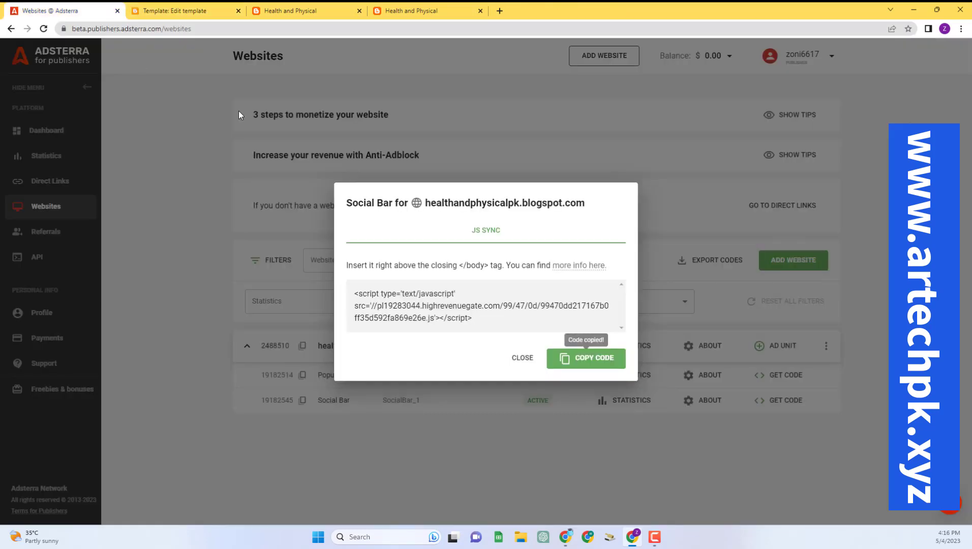
pyautogui.click(522, 357)
pyautogui.click(778, 345)
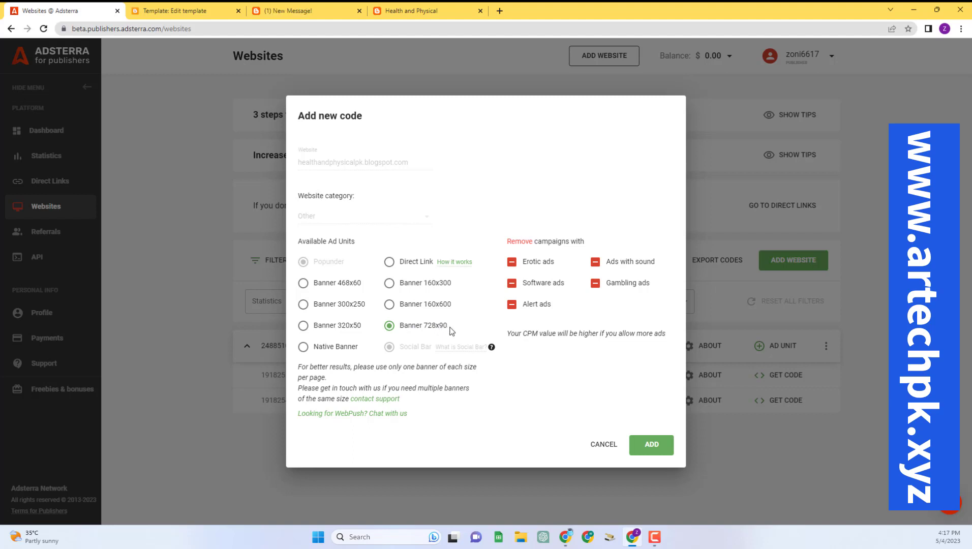
pyautogui.click(653, 447)
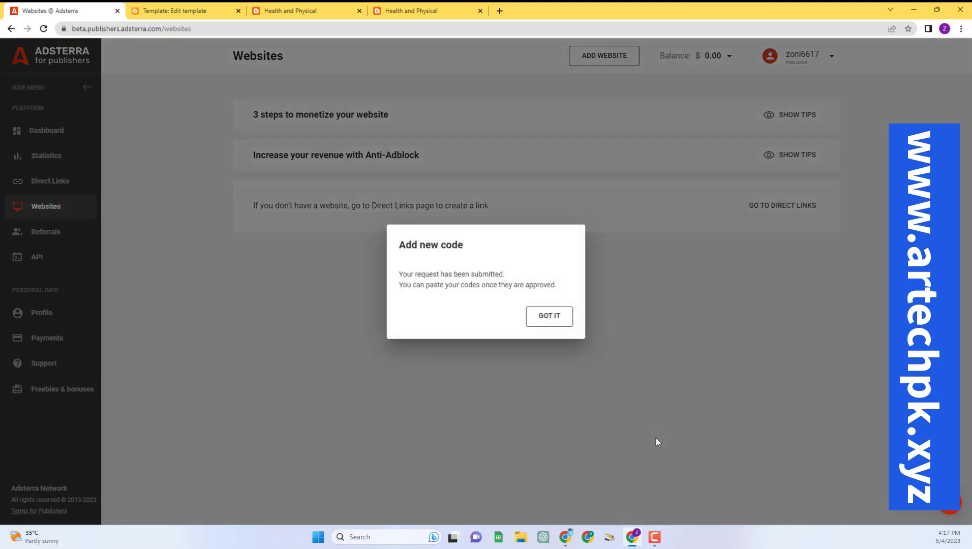
pyautogui.click(559, 324)
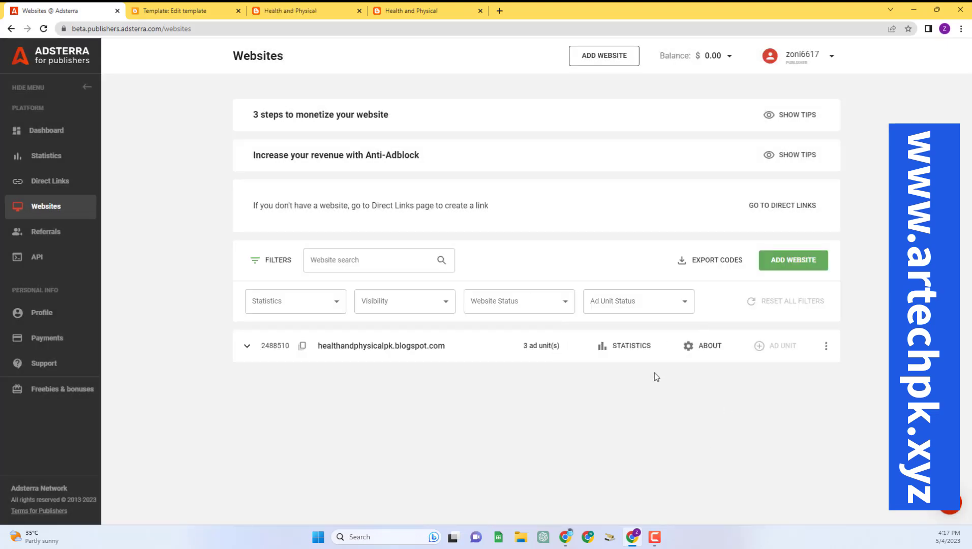
# - Leave the theme's HTML editor in Blogger and check the status of the blog's ad units in Adsterra
pyautogui.click(196, 9)
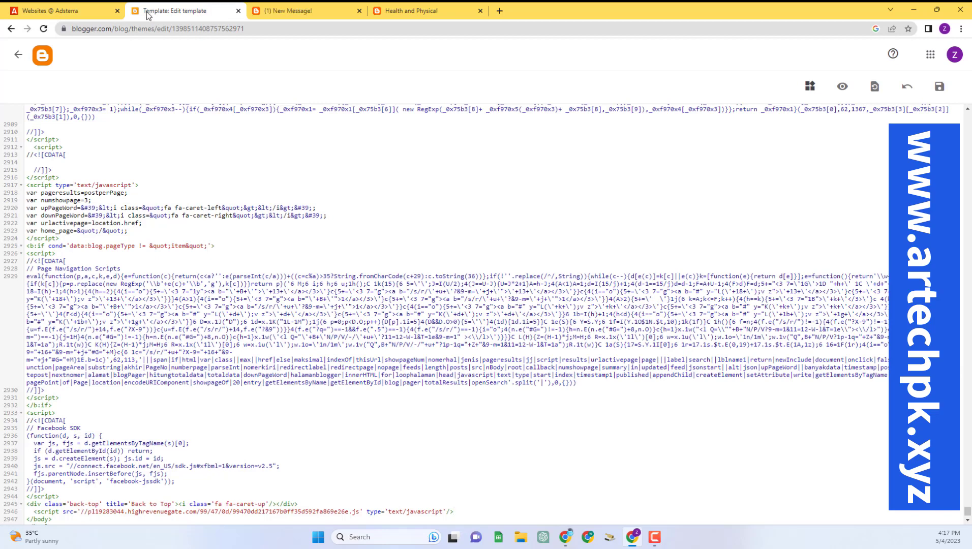
pyautogui.click(18, 54)
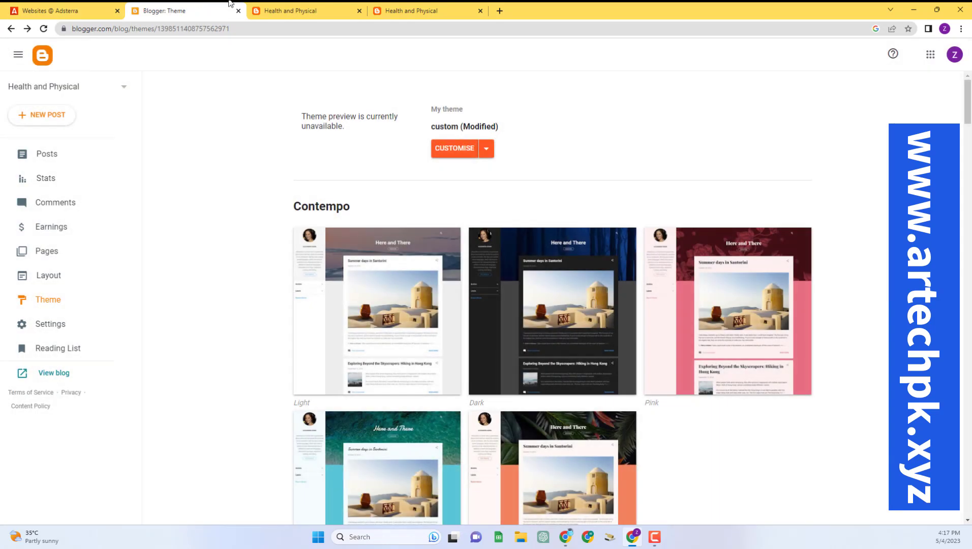
pyautogui.click(68, 9)
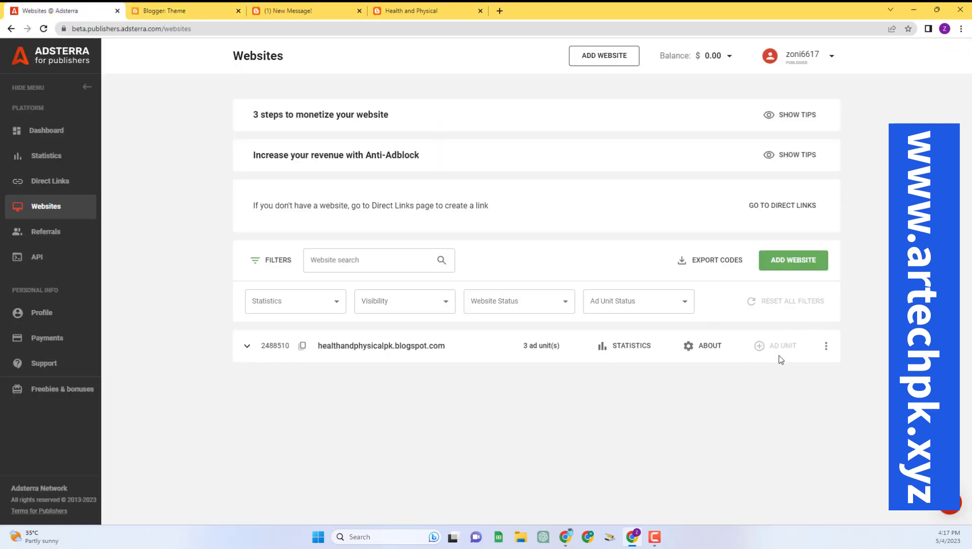
pyautogui.click(185, 7)
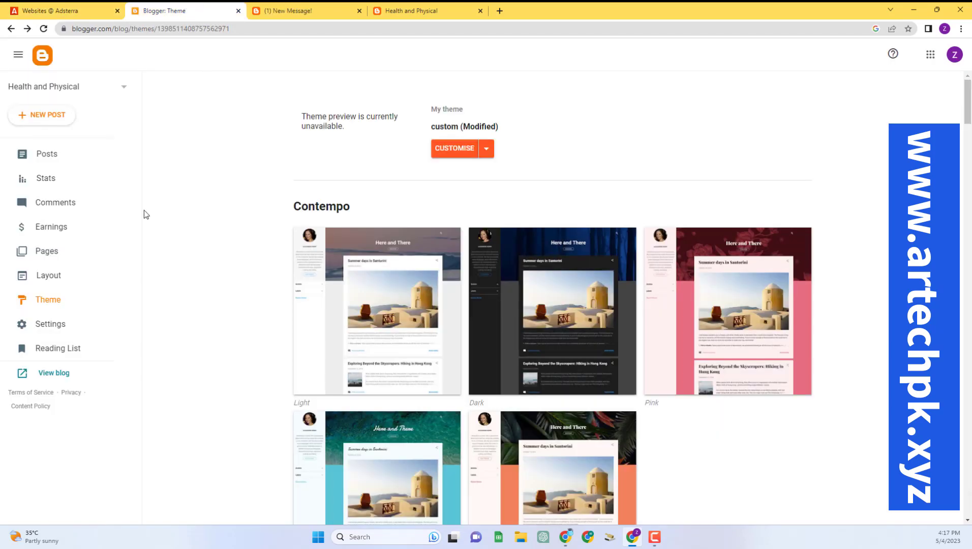
pyautogui.click(61, 10)
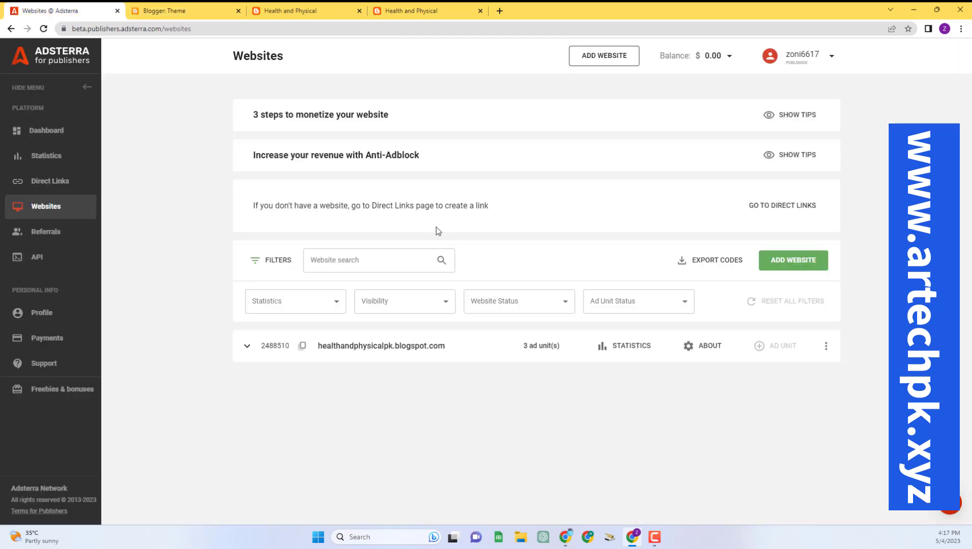
pyautogui.click(247, 348)
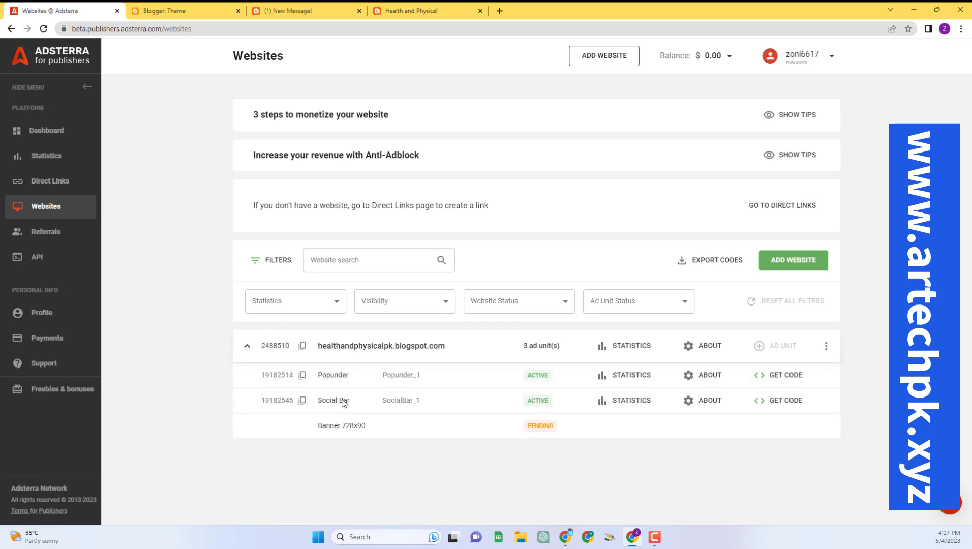
# - Switch to Blogger and open the Layout page of the Health and Physical blog
pyautogui.click(143, 6)
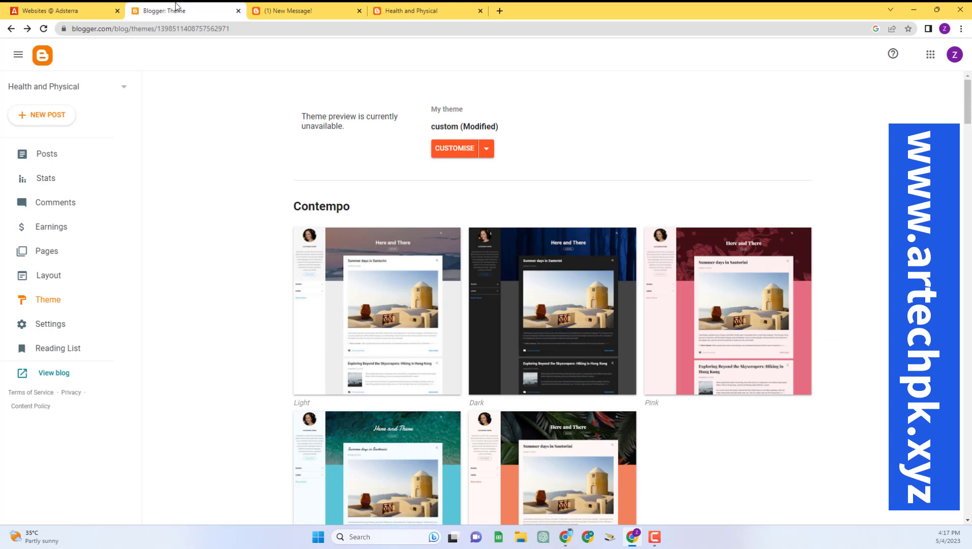
pyautogui.click(488, 152)
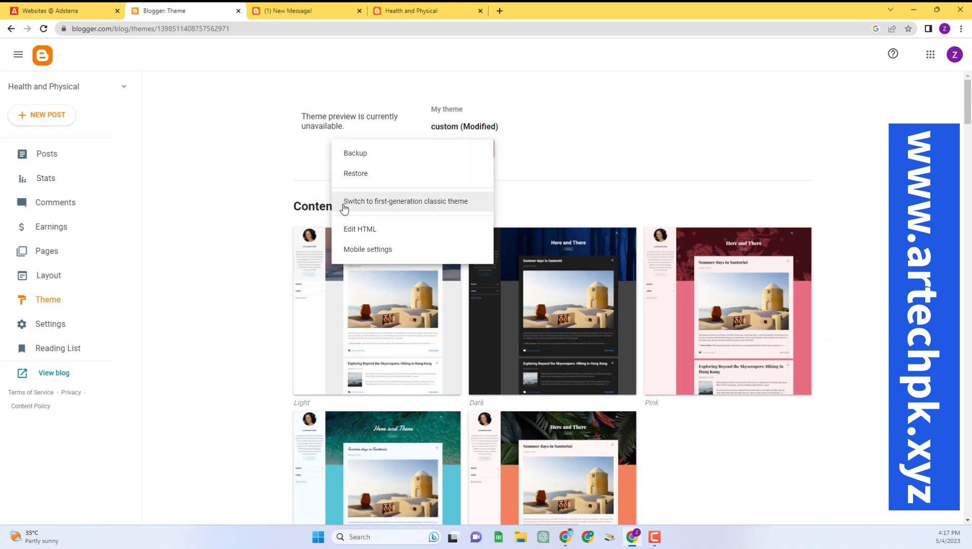
pyautogui.click(54, 278)
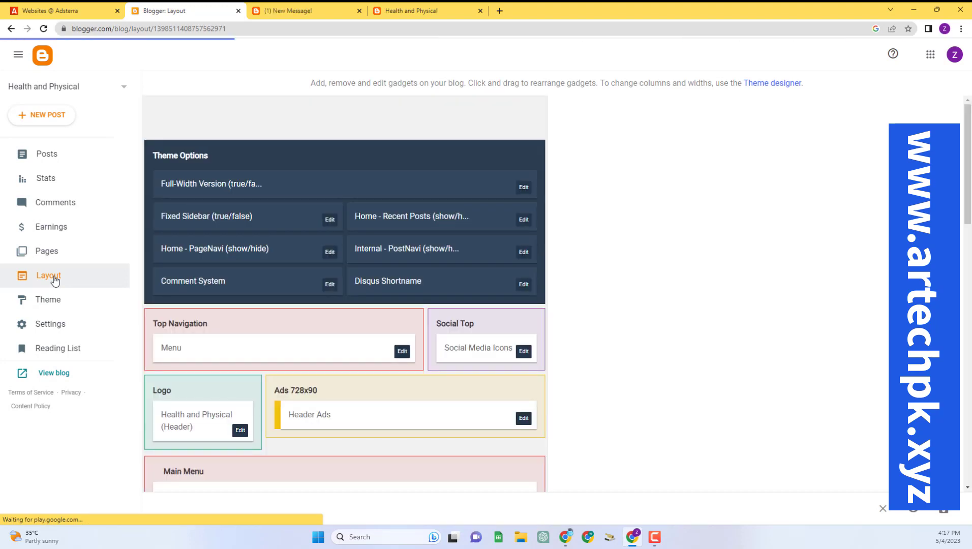
# - Switch to Adsterra and request a new Banner 300x250 ad unit for healthandphysicalpk.blogspot.com
pyautogui.click(51, 6)
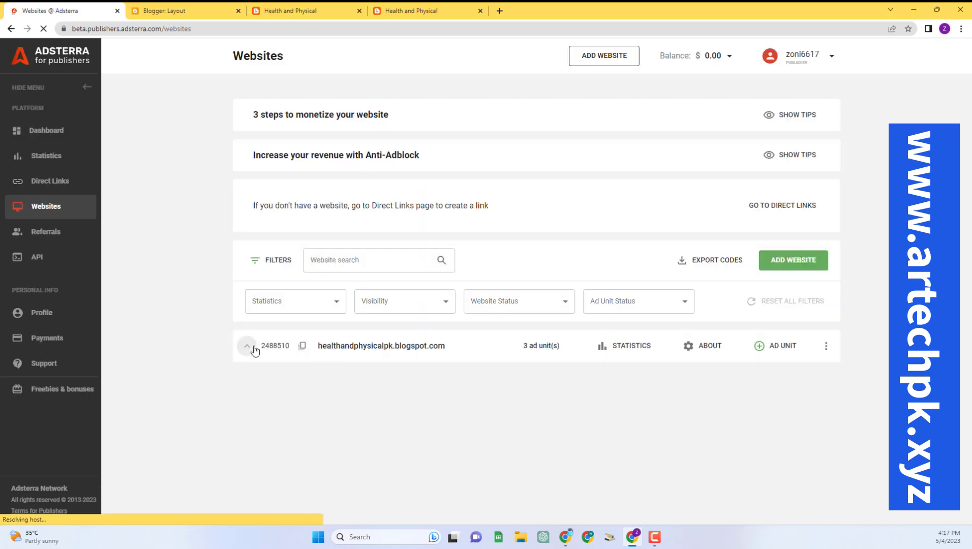
pyautogui.click(768, 350)
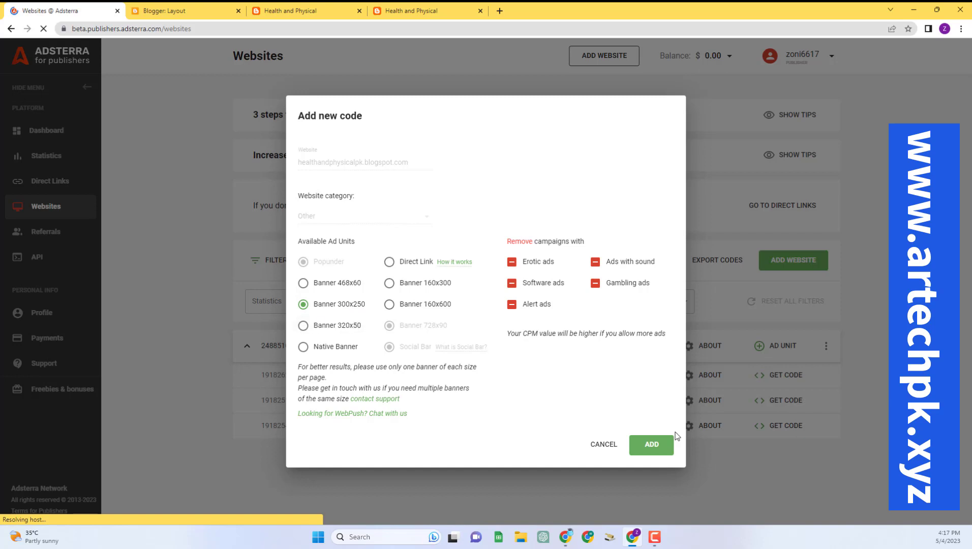
pyautogui.click(660, 446)
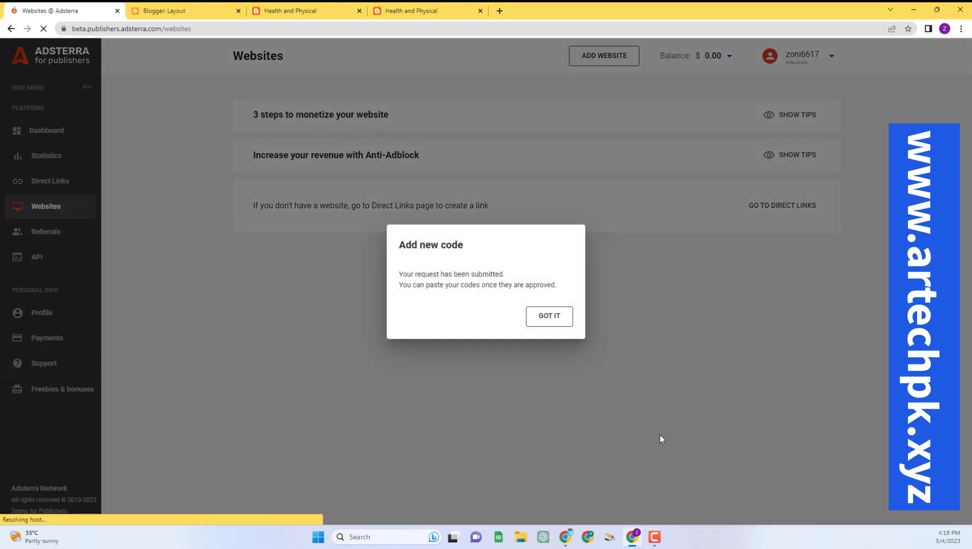
pyautogui.click(543, 316)
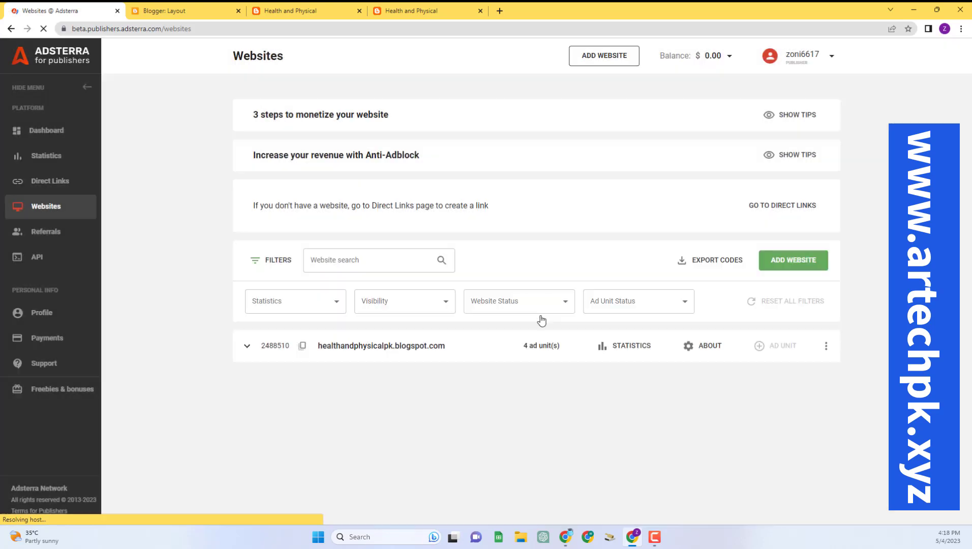
# - Expand the blog's ad units in Adsterra and copy the code of the Banner 728x90 unit
pyautogui.click(247, 345)
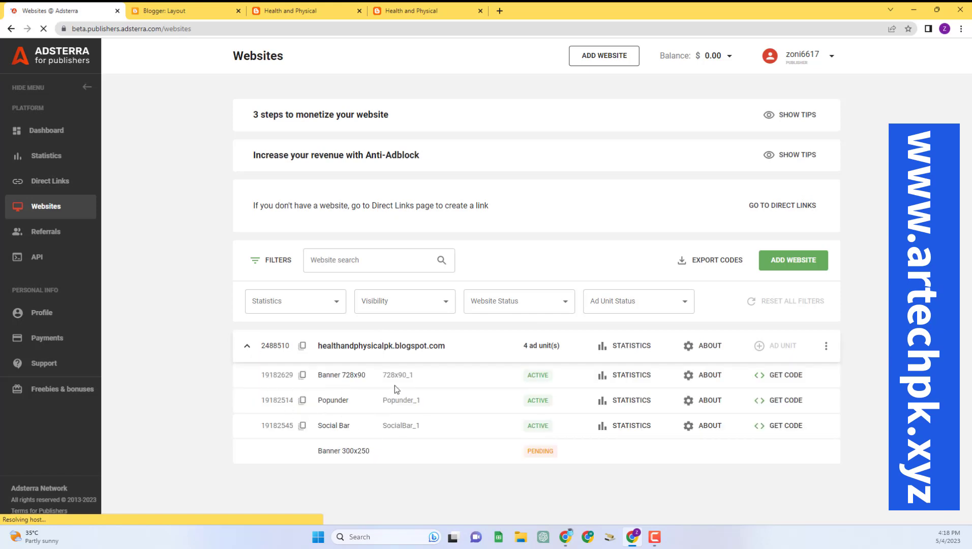
pyautogui.click(777, 375)
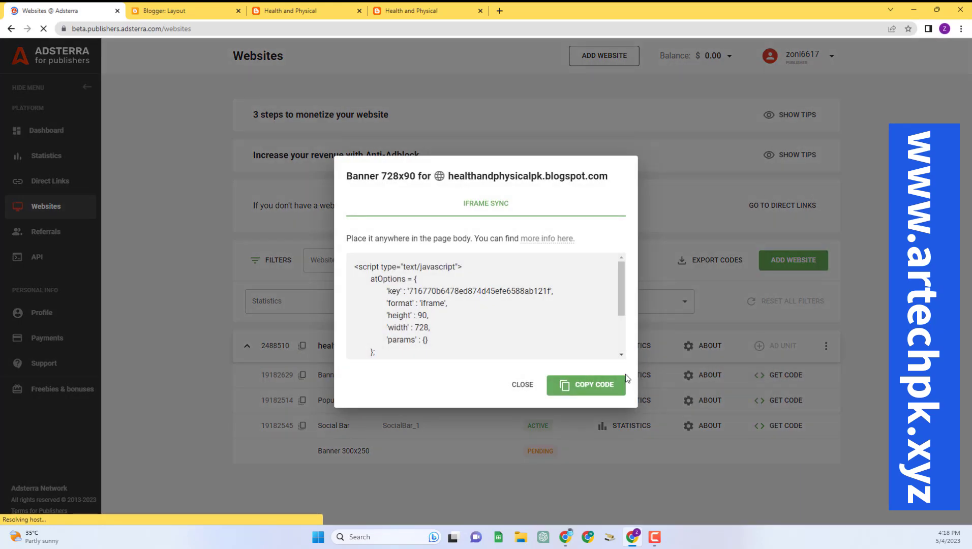
pyautogui.click(605, 387)
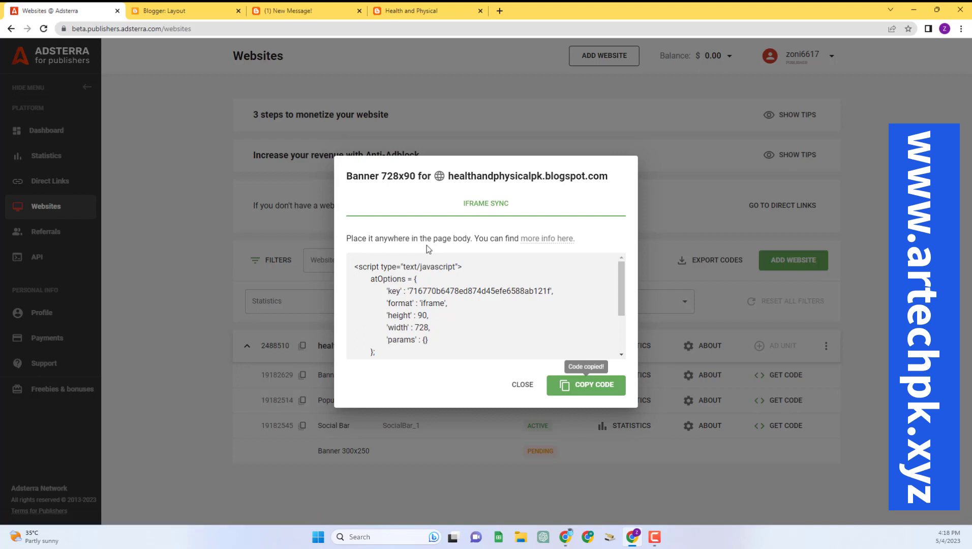
# - Switch to Blogger's Layout page, clear the title of the Header Ads gadget and replace its content with the copied banner code
pyautogui.click(132, 11)
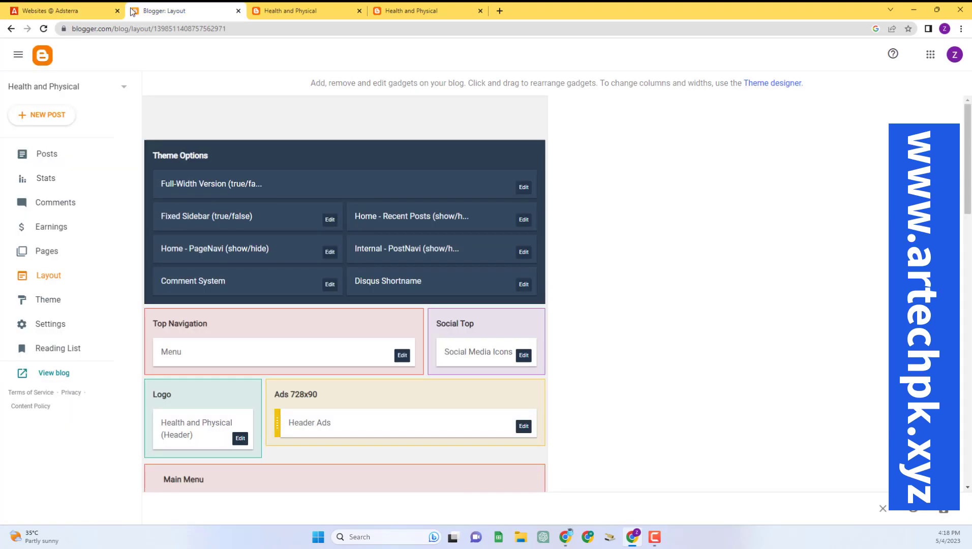
pyautogui.scroll(-3, 269, 349)
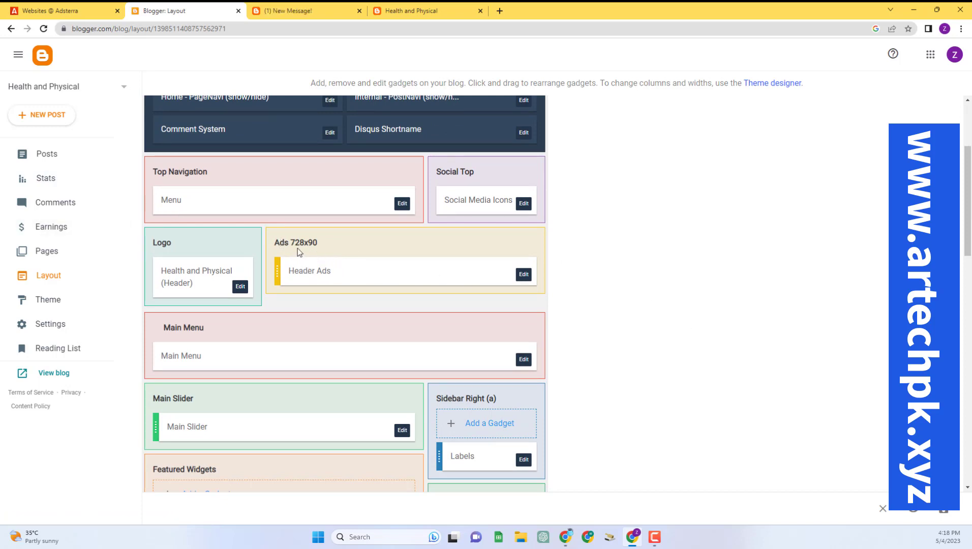
pyautogui.click(520, 277)
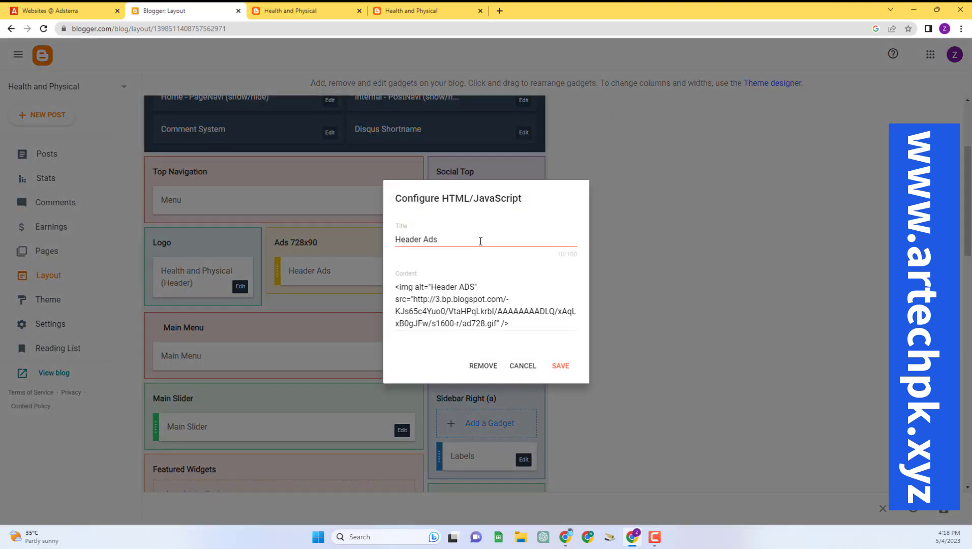
pyautogui.moveTo(481, 241); pyautogui.dragTo(317, 254)
pyautogui.press('BackSpace')
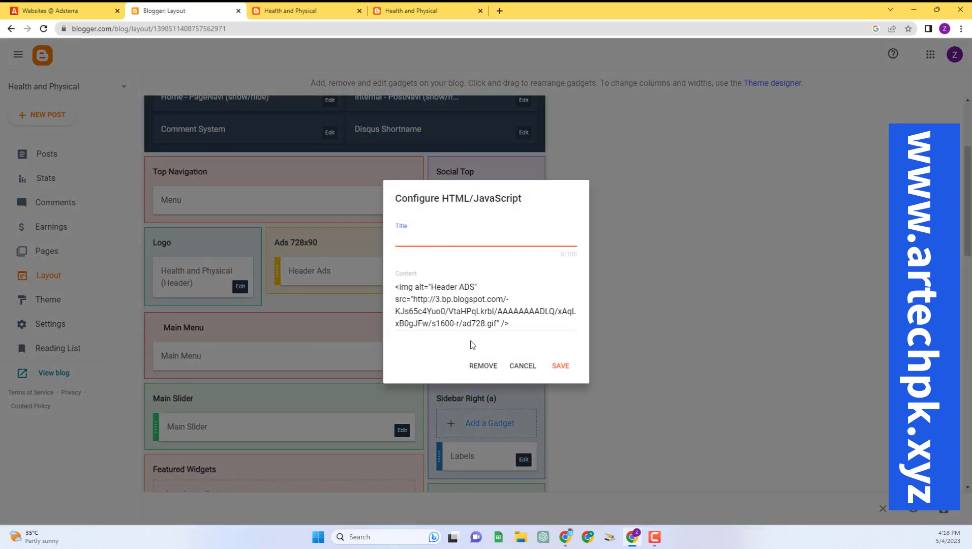
pyautogui.click(444, 312)
pyautogui.hotkey('ctrl', 'a')
pyautogui.press('BackSpace')
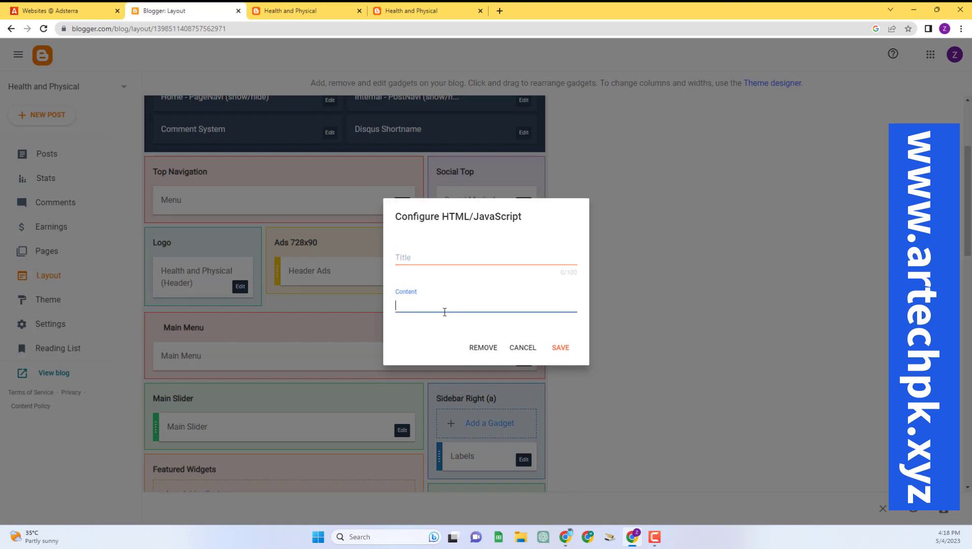
pyautogui.hotkey('ctrl', 'v')
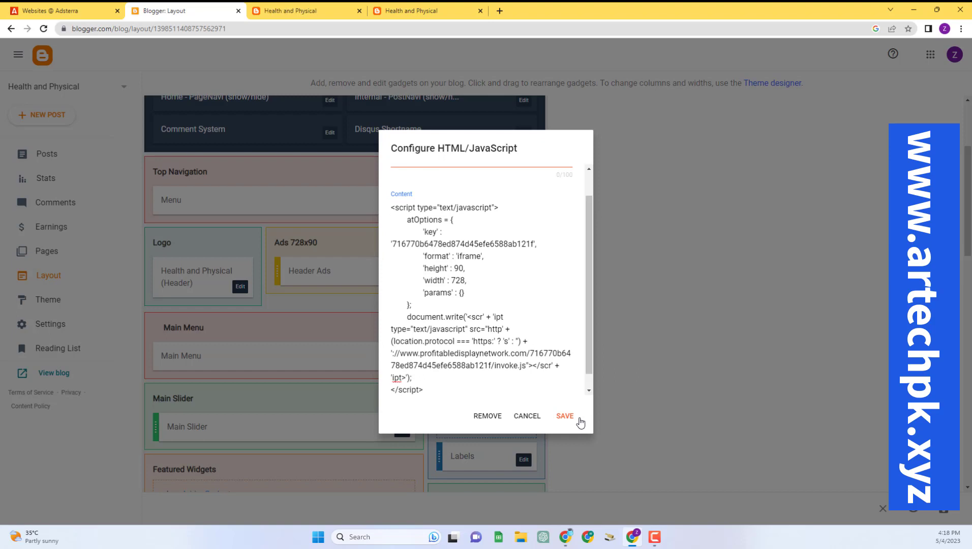
# - Review the gadget type and the banner's height and width in the pasted code, and save the header ad gadget
pyautogui.scroll(1, 432, 242)
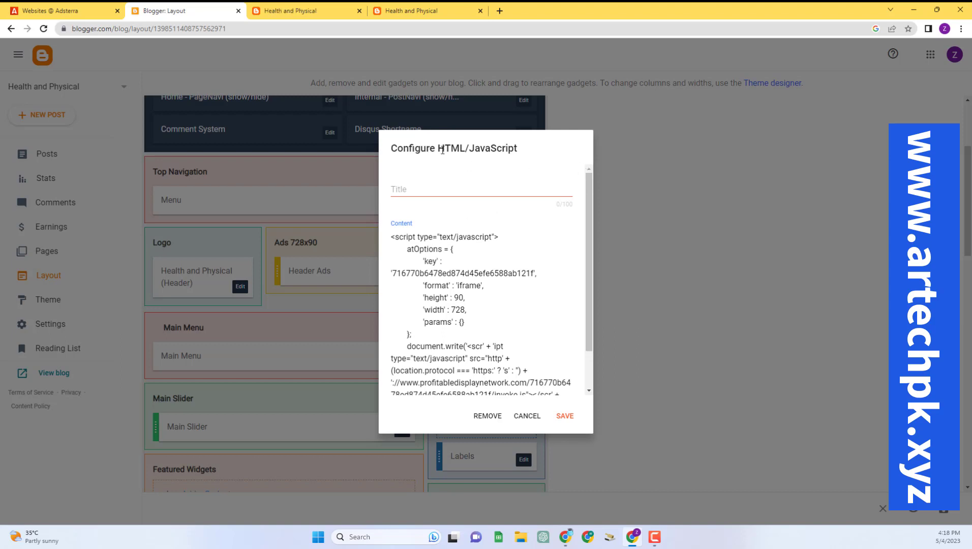
pyautogui.moveTo(439, 147); pyautogui.dragTo(537, 146)
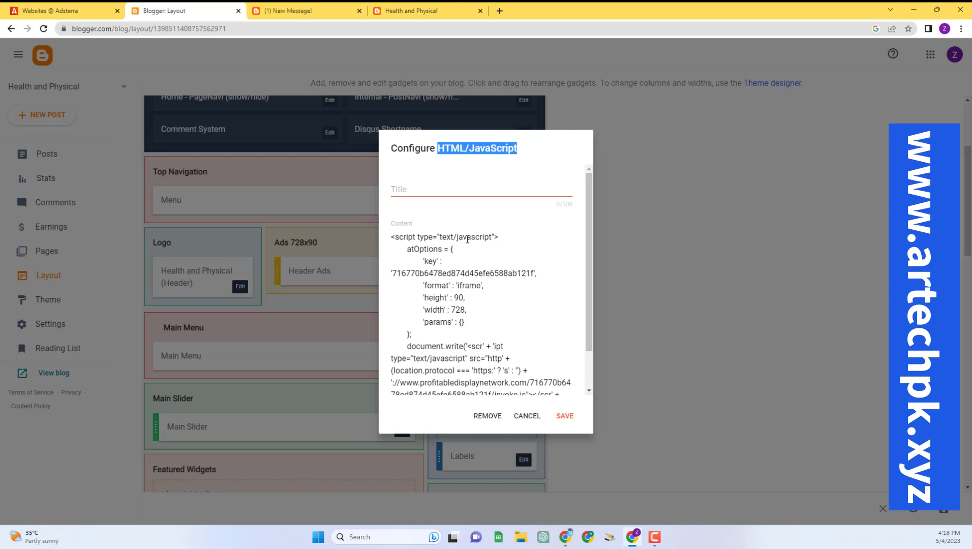
pyautogui.scroll(-2, 463, 292)
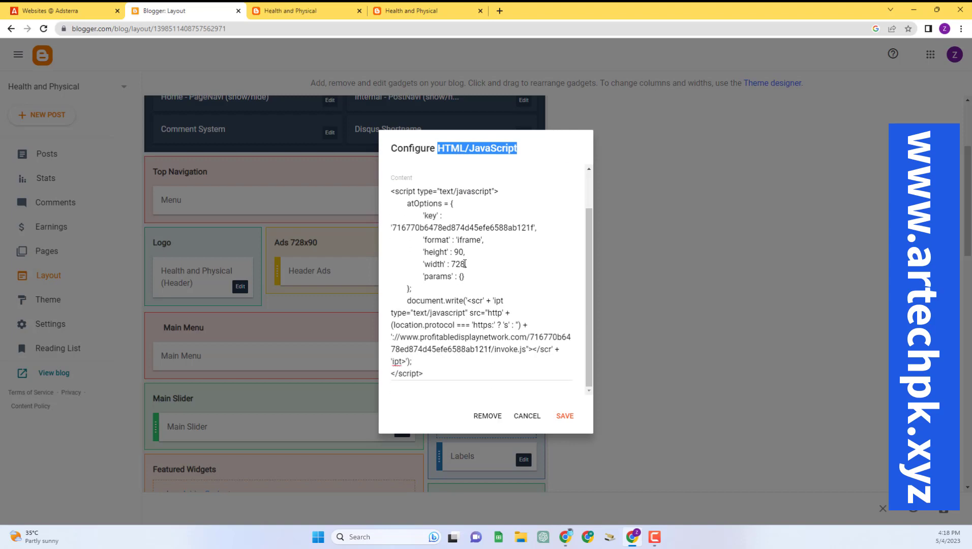
pyautogui.moveTo(466, 264); pyautogui.dragTo(455, 263)
pyautogui.click(459, 249)
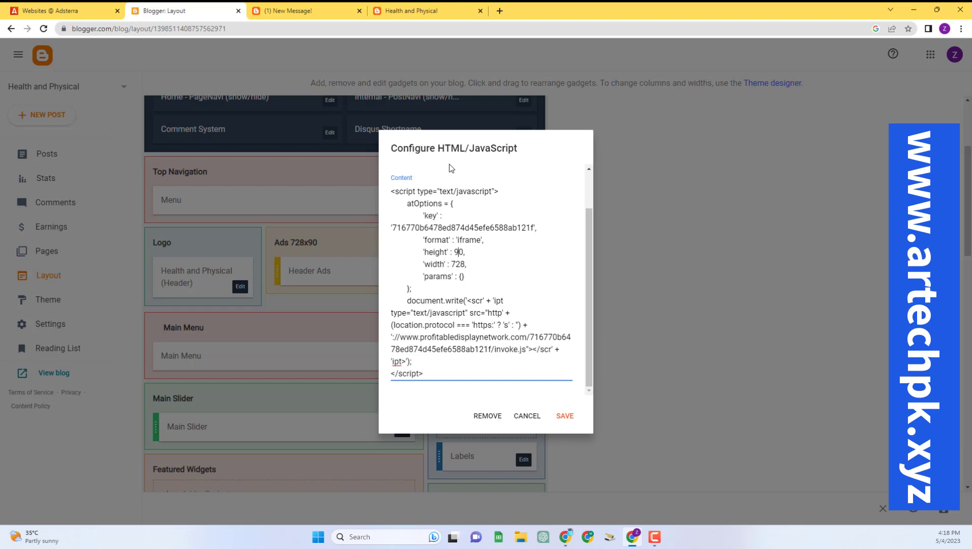
pyautogui.moveTo(443, 149); pyautogui.dragTo(516, 151)
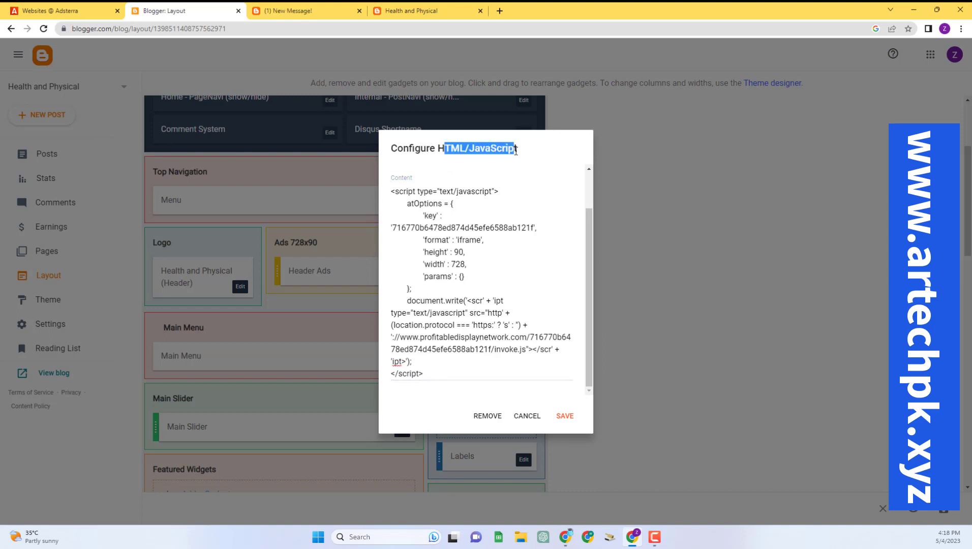
pyautogui.moveTo(458, 252); pyautogui.dragTo(454, 252)
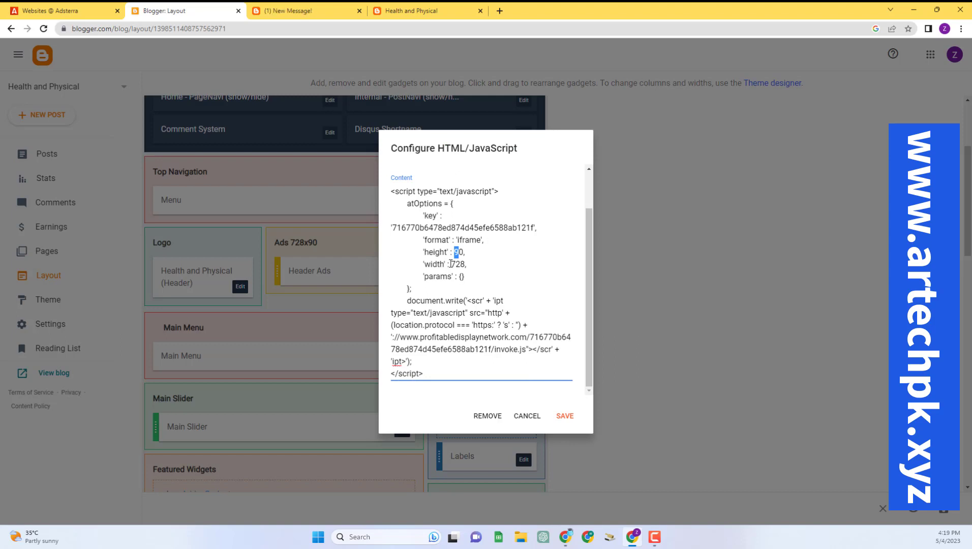
pyautogui.click(562, 416)
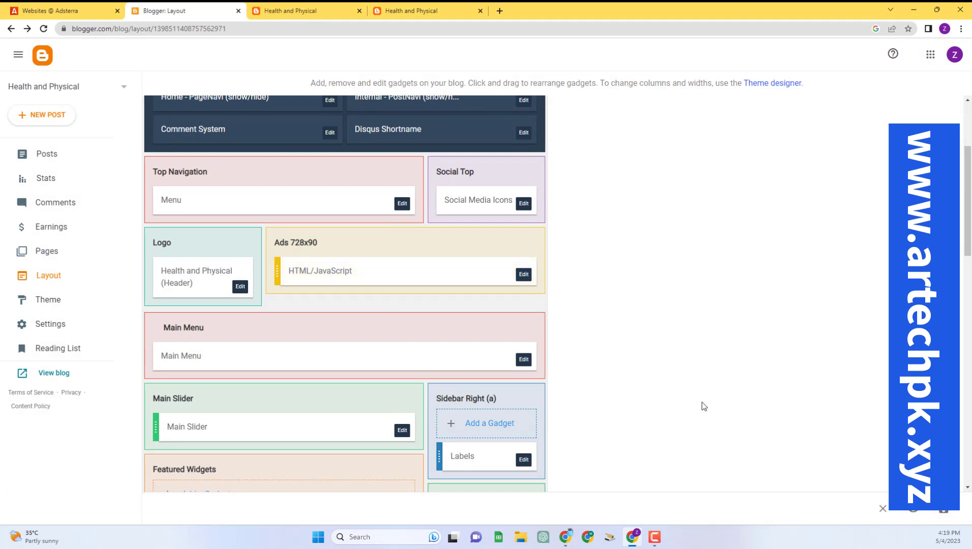
# - Add an HTML/JavaScript gadget containing the copied Banner 728x90 code to the Featured Widgets section and save it
pyautogui.scroll(-6, 513, 280)
pyautogui.scroll(3, 458, 269)
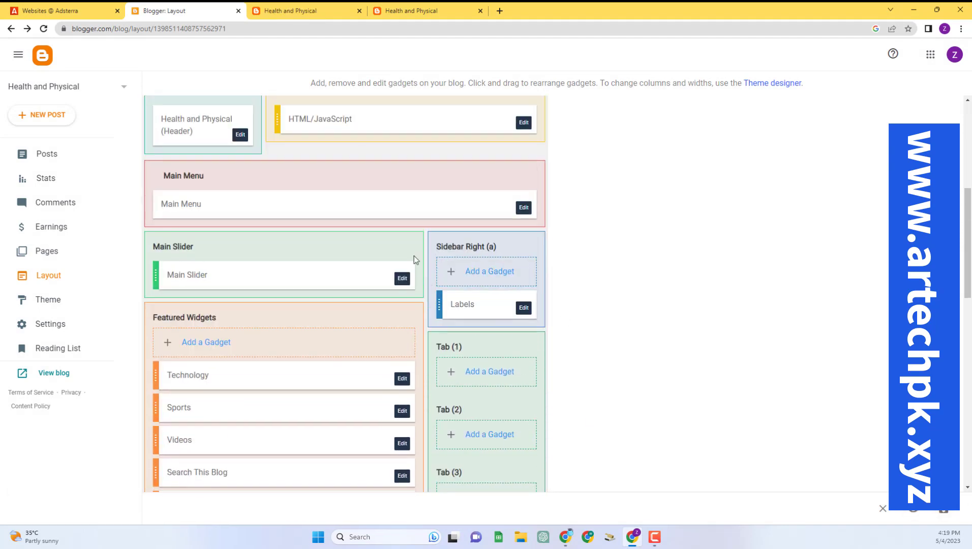
pyautogui.scroll(-11, 414, 257)
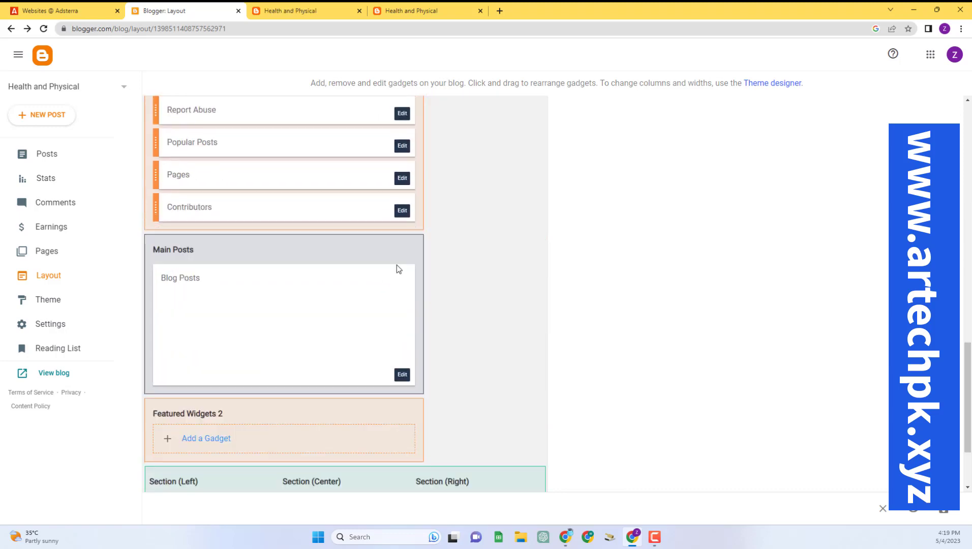
pyautogui.scroll(12, 400, 263)
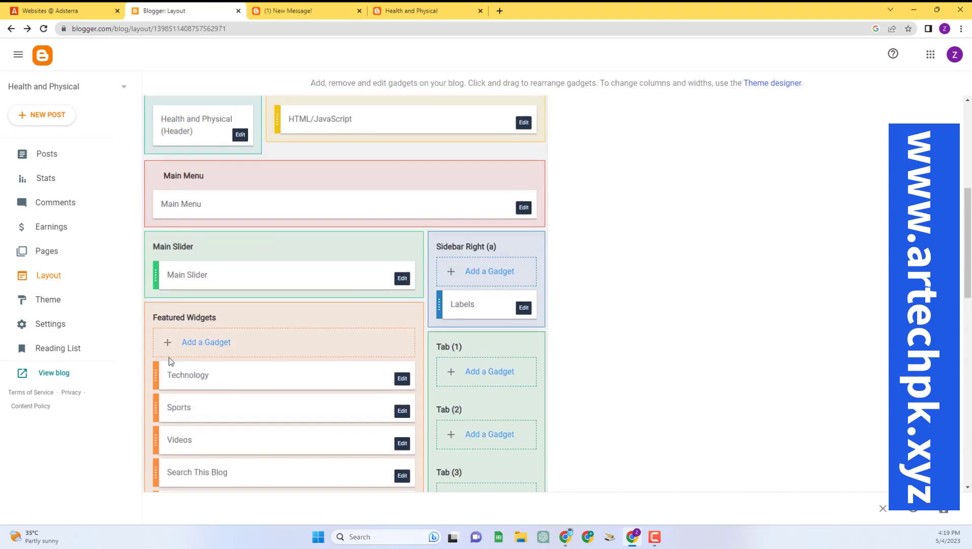
pyautogui.click(193, 341)
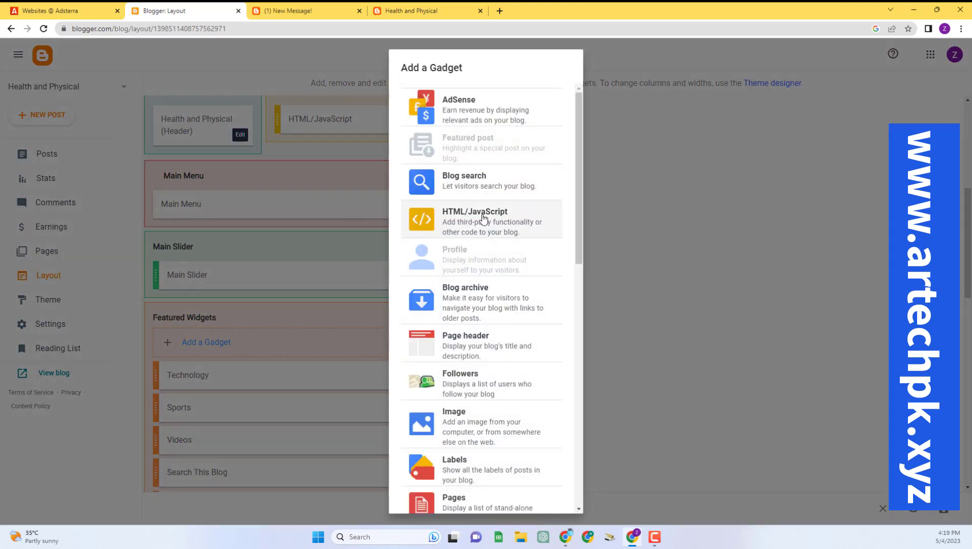
pyautogui.click(483, 219)
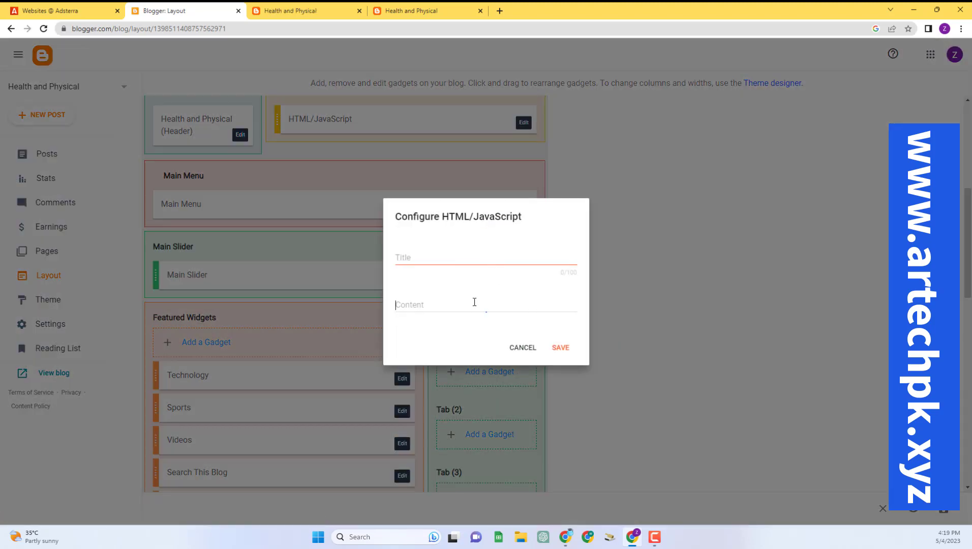
pyautogui.click(474, 301)
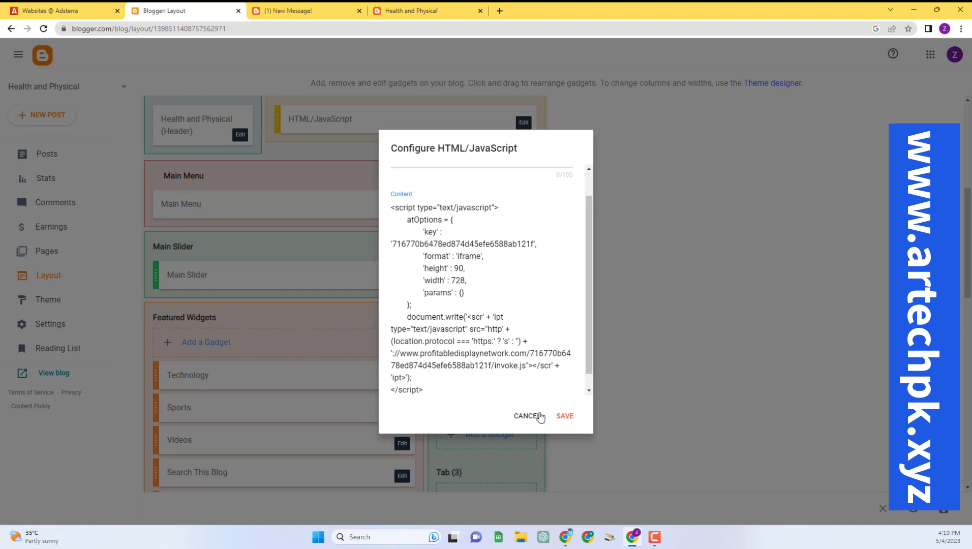
pyautogui.click(581, 421)
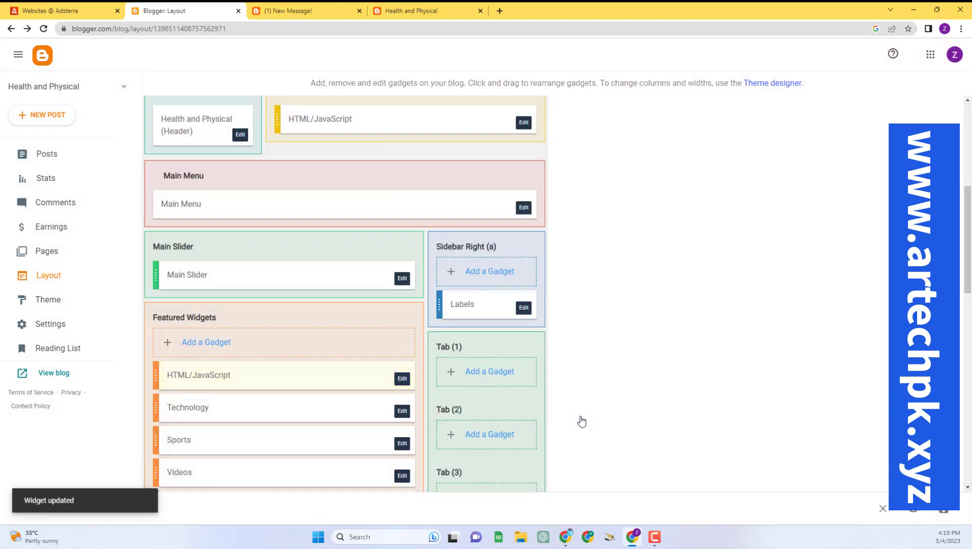
# - Look through the remaining layout sections and save the blog's layout
pyautogui.scroll(-10, 487, 260)
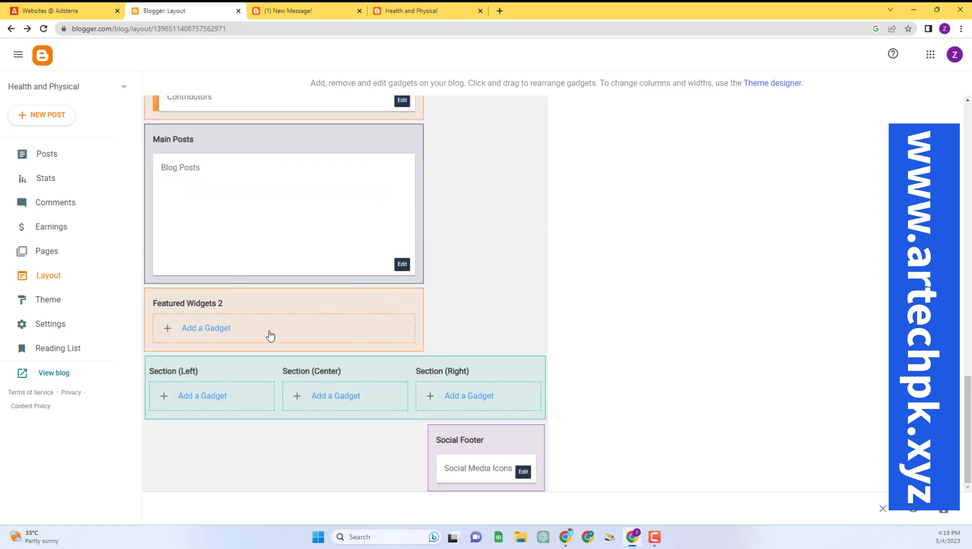
pyautogui.scroll(4, 233, 359)
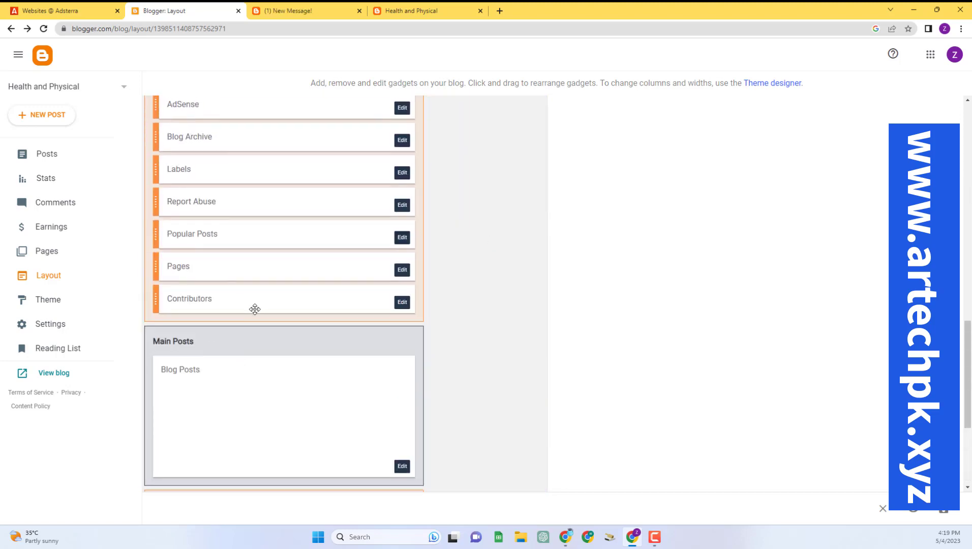
pyautogui.scroll(7, 254, 308)
pyautogui.scroll(-6, 274, 255)
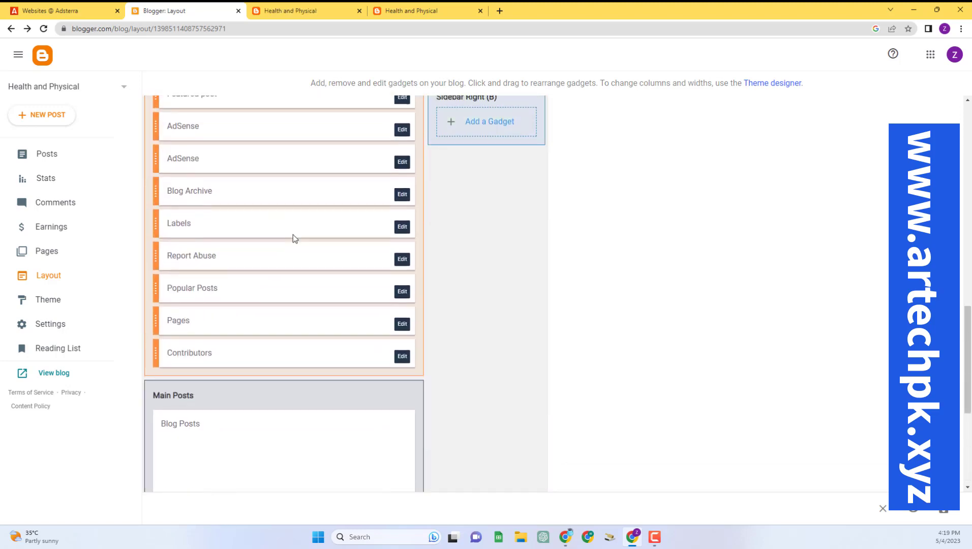
pyautogui.scroll(12, 293, 237)
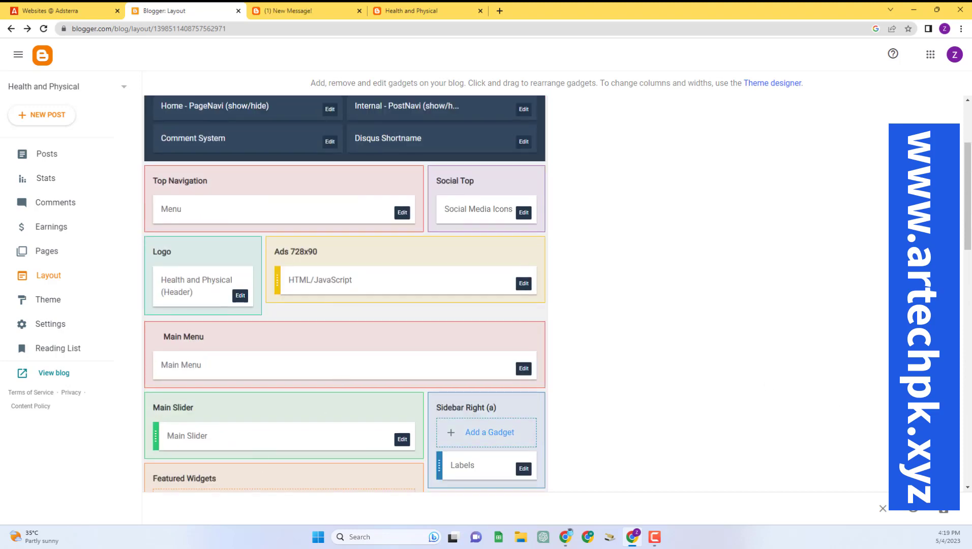
pyautogui.click(946, 516)
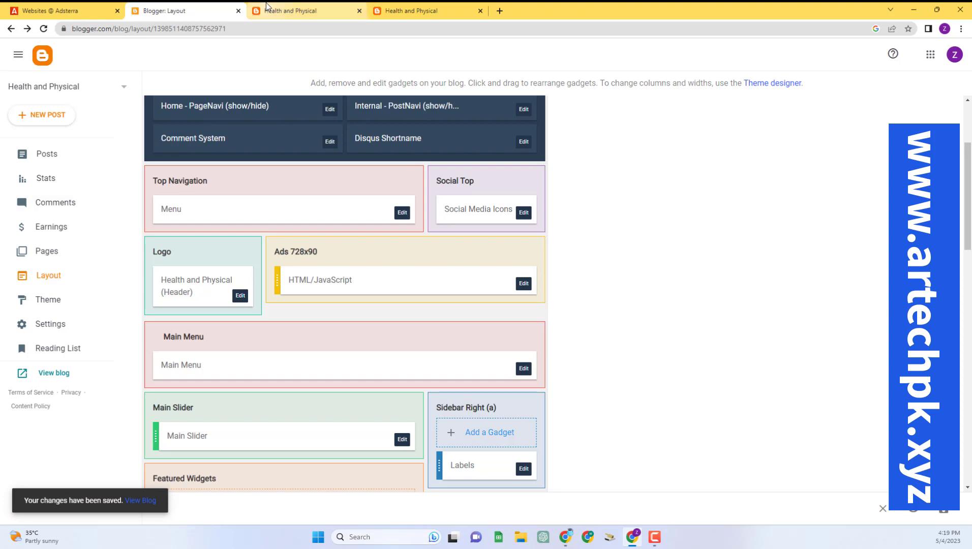
# - Reload the live blog, dismiss the overlay ad to check the header banner, and return to the Blogger layout
pyautogui.click(305, 10)
pyautogui.click(43, 29)
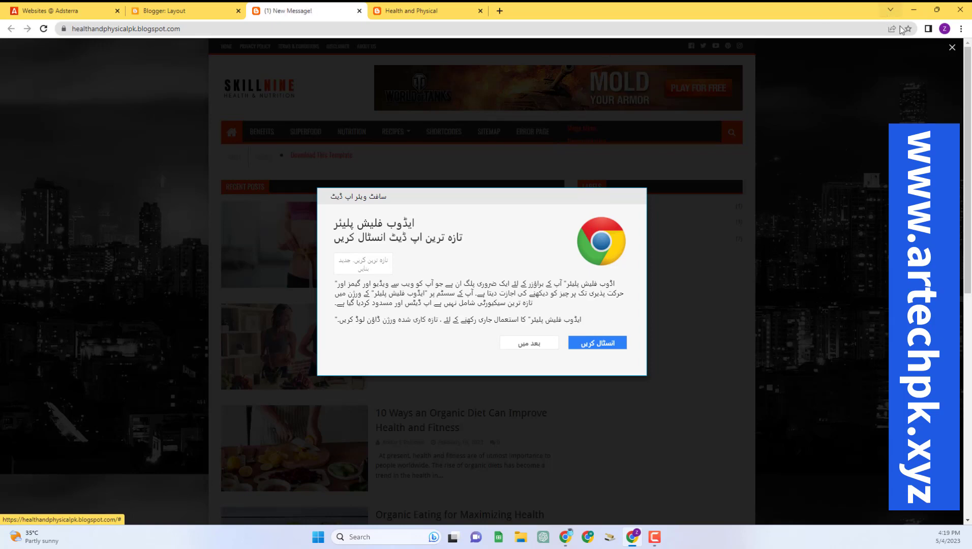
pyautogui.click(952, 48)
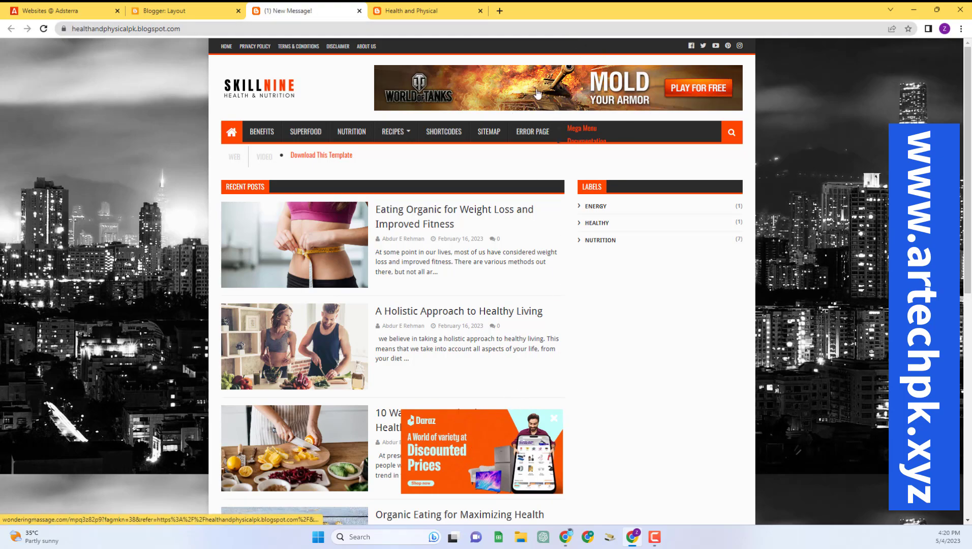
pyautogui.click(193, 9)
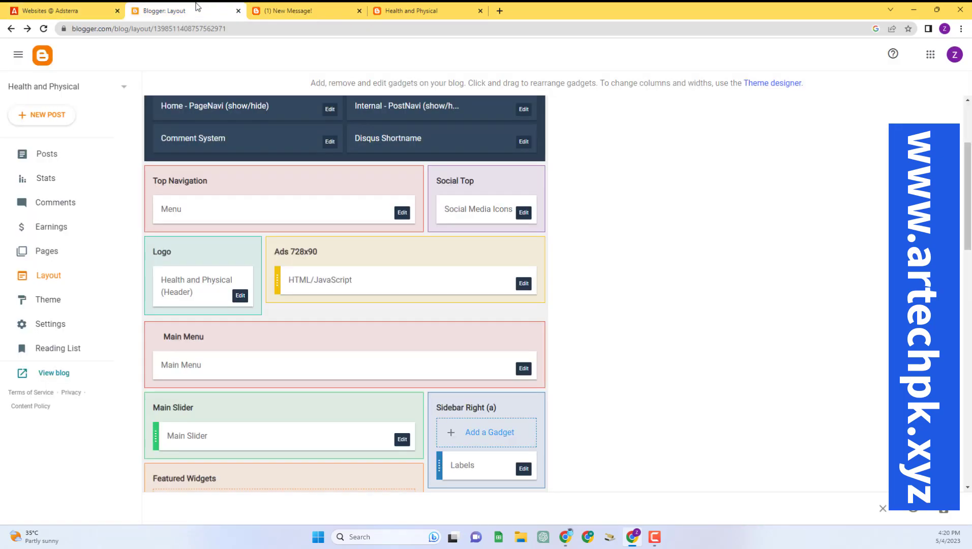
# - Switch to Adsterra, refresh the websites page, expand the blog's ad units and copy the Banner 300x250 code
pyautogui.click(56, 10)
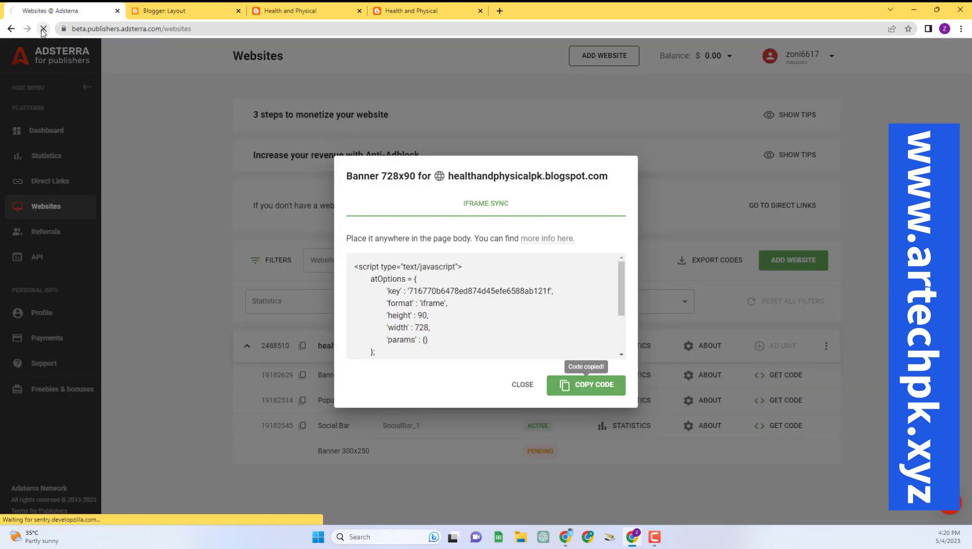
pyautogui.click(508, 387)
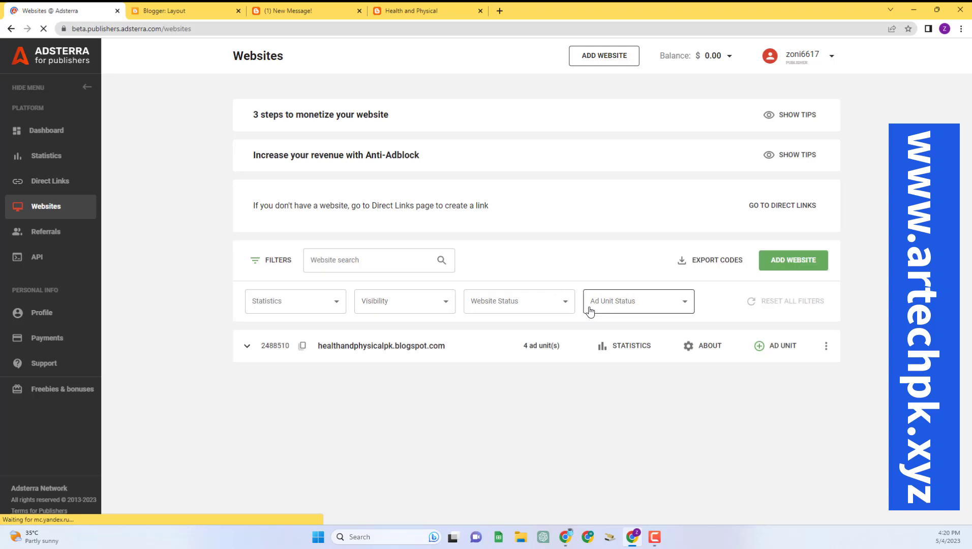
pyautogui.click(248, 348)
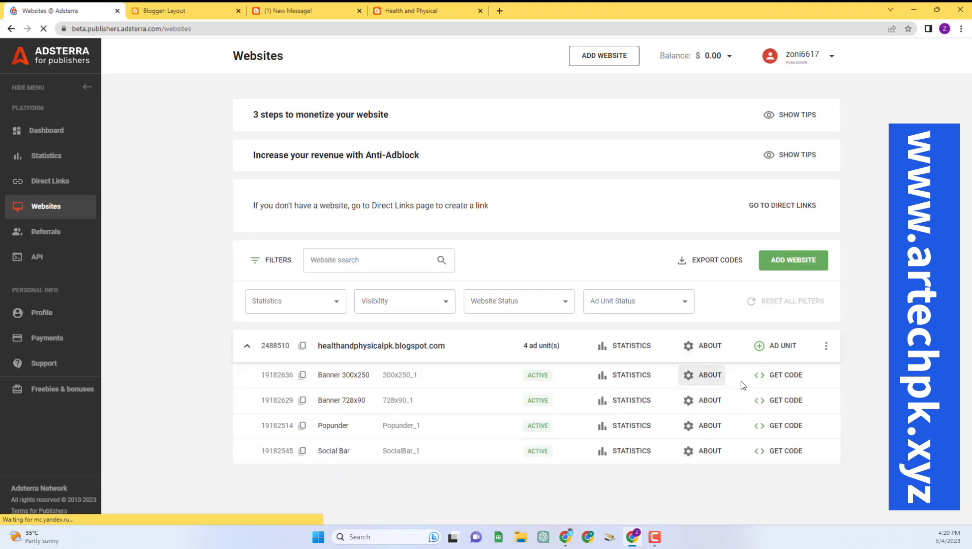
pyautogui.click(770, 376)
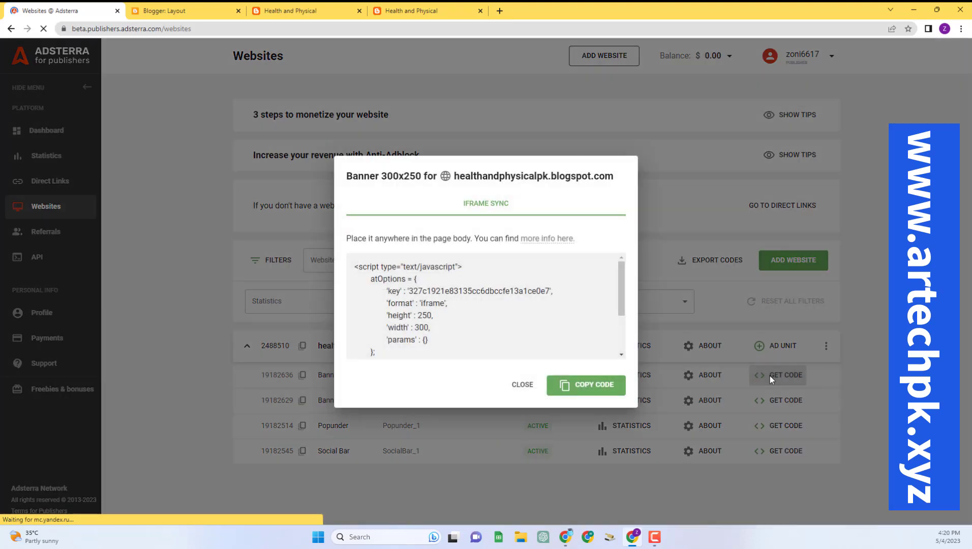
pyautogui.click(600, 387)
# - Compare the Blogger layout sections with the live blog's sidebar and footer areas to find spots for the 300x250 banner
pyautogui.click(187, 7)
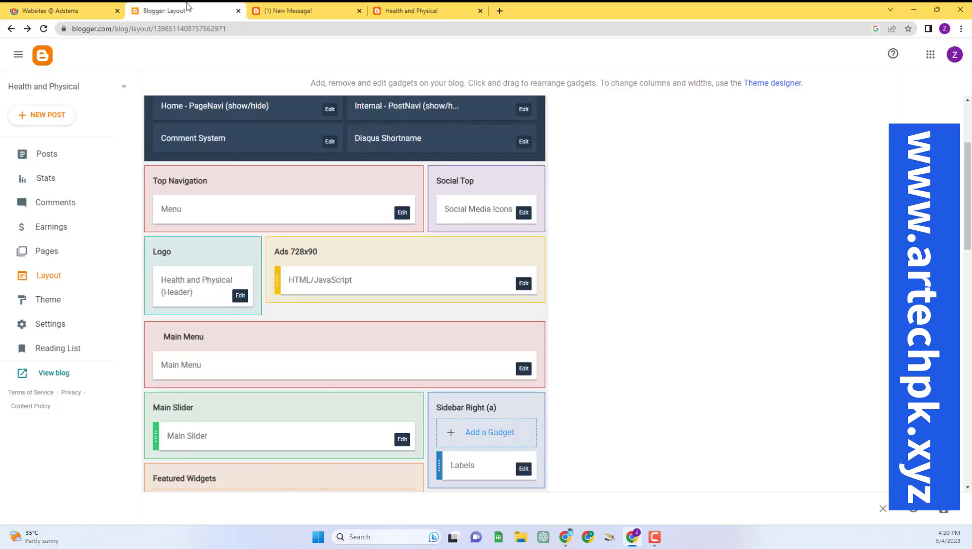
pyautogui.scroll(-3, 314, 182)
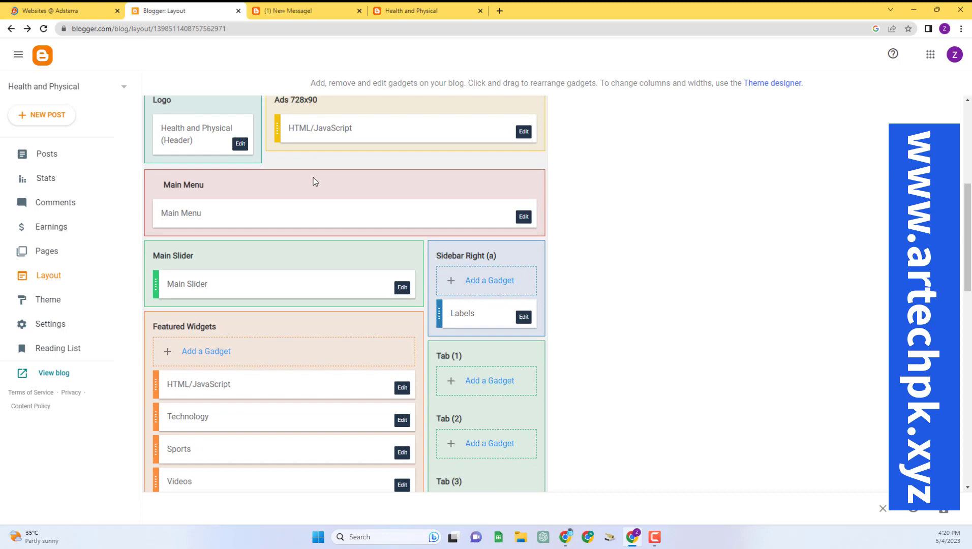
pyautogui.click(305, 11)
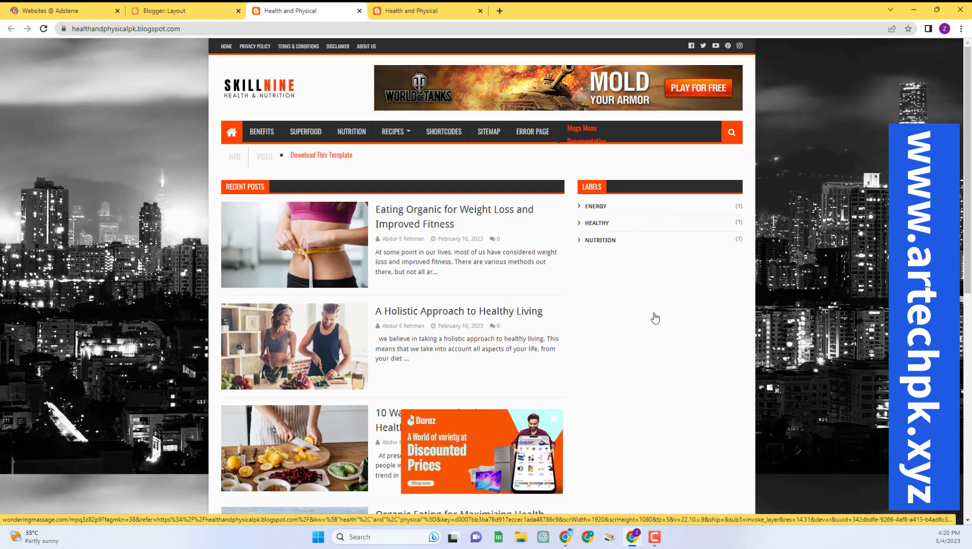
pyautogui.scroll(-8, 660, 436)
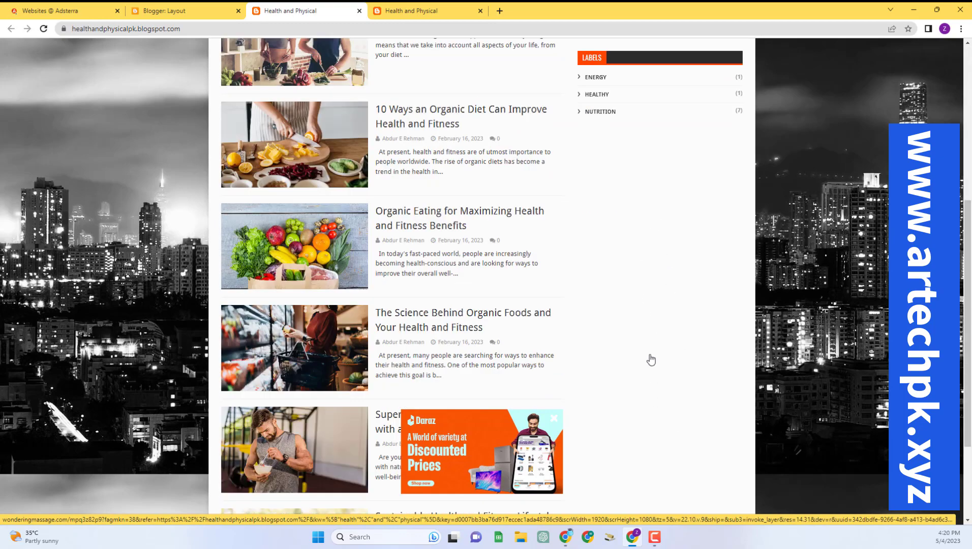
pyautogui.scroll(-1, 661, 268)
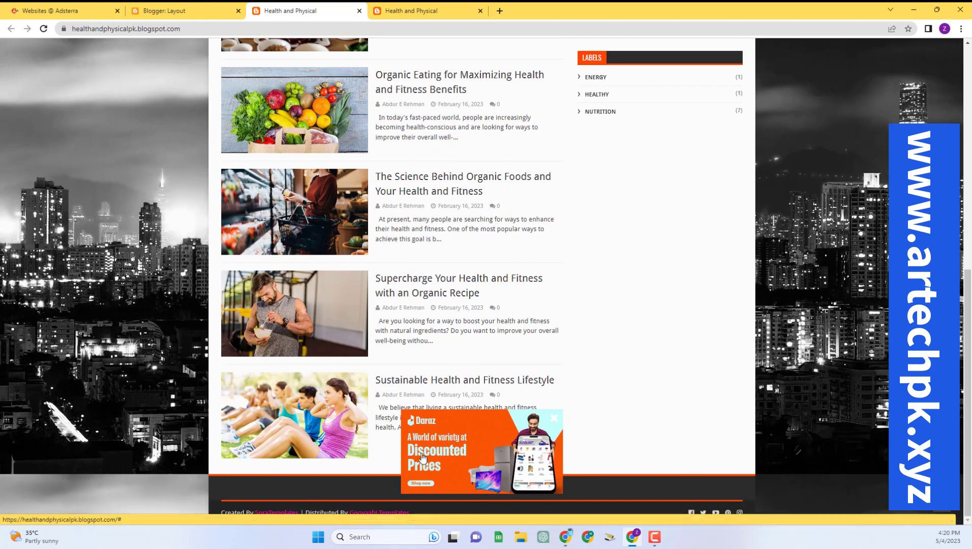
# - In the Blogger layout, add an HTML/JavaScript gadget with the copied Banner 300x250 code to Sidebar Right (a) and save it
pyautogui.click(175, 6)
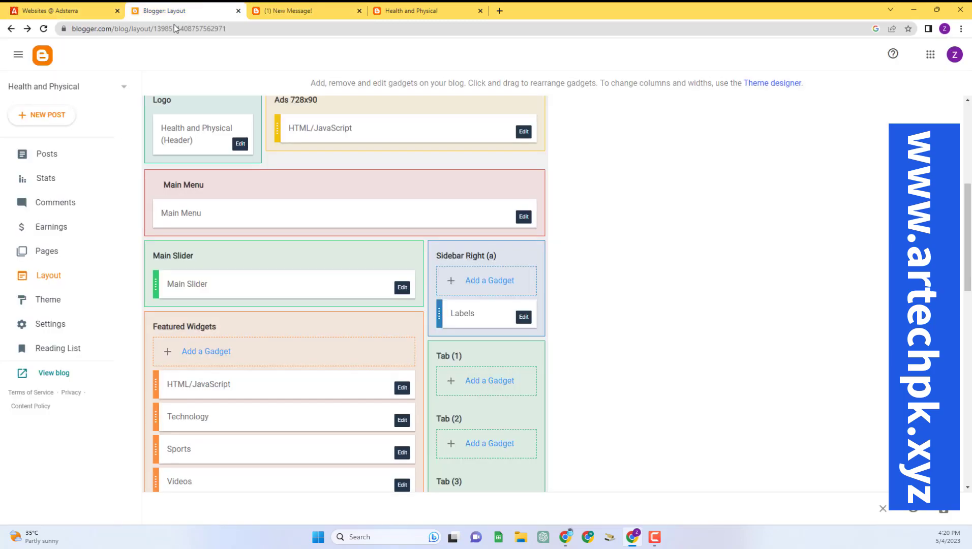
pyautogui.scroll(-1, 564, 219)
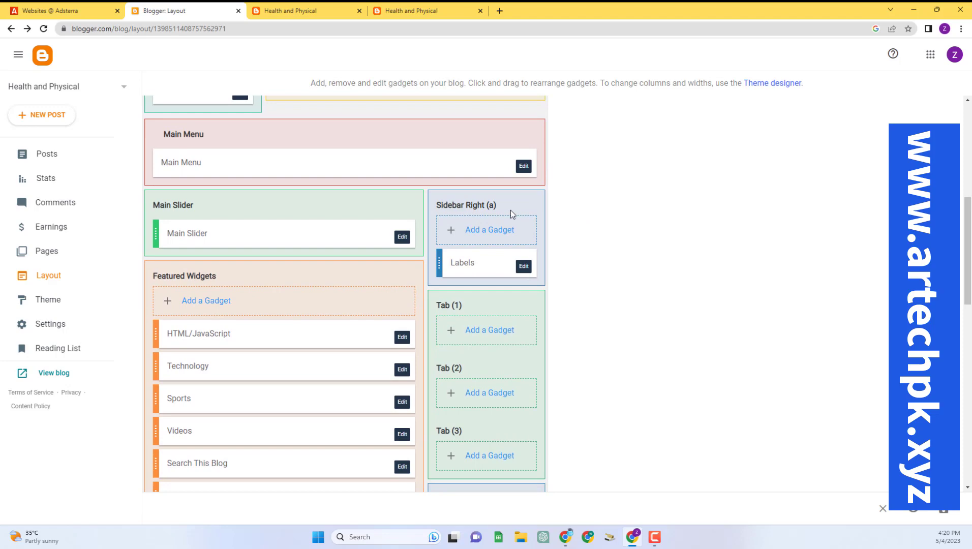
pyautogui.click(478, 232)
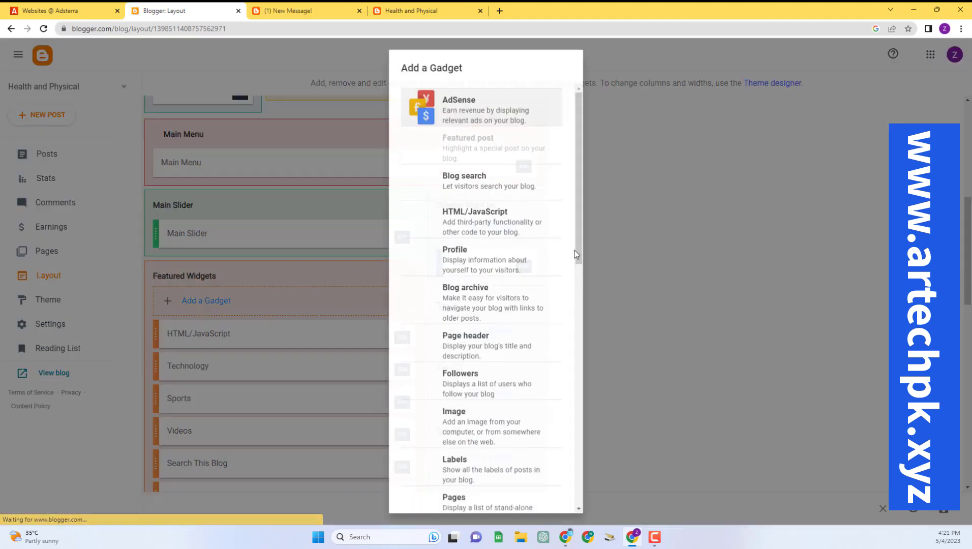
pyautogui.click(488, 223)
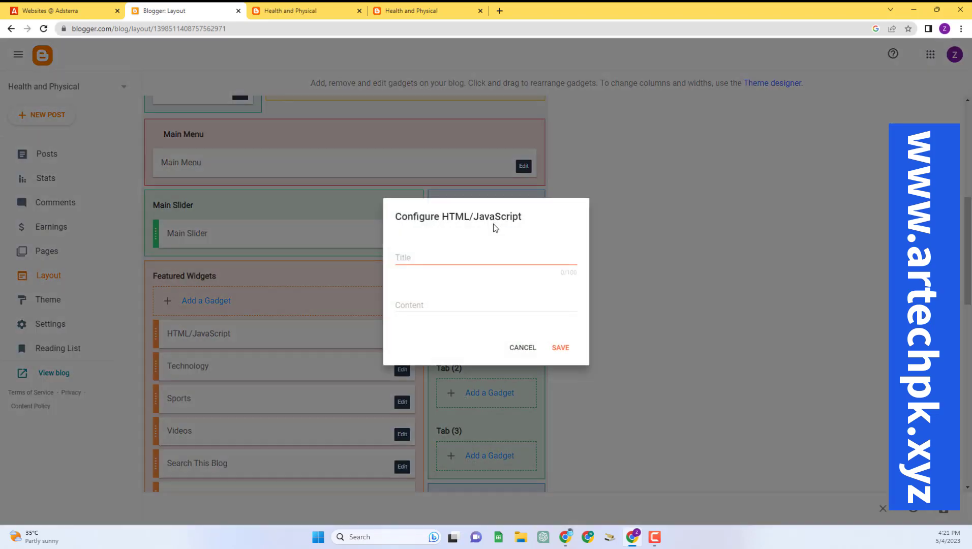
pyautogui.click(477, 299)
pyautogui.hotkey('ctrl', 'v')
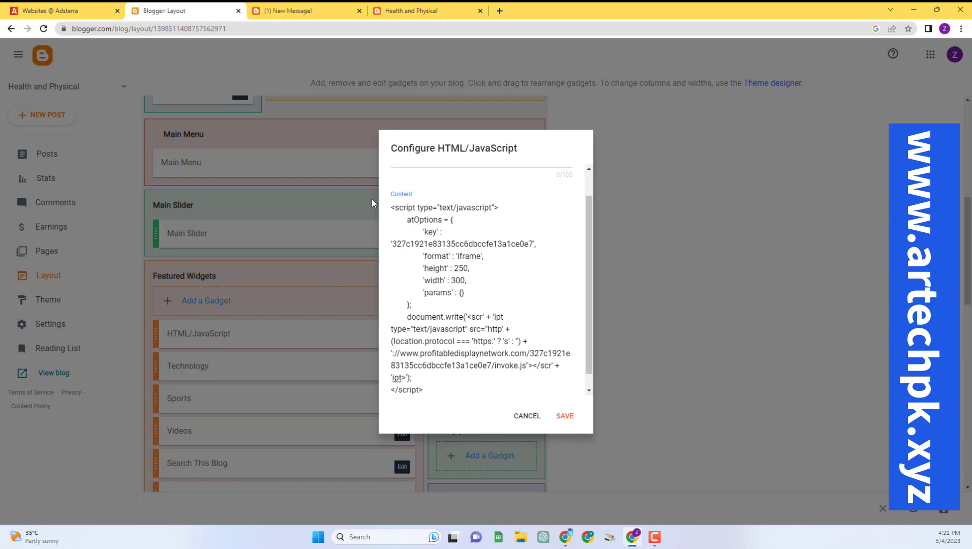
pyautogui.click(292, 11)
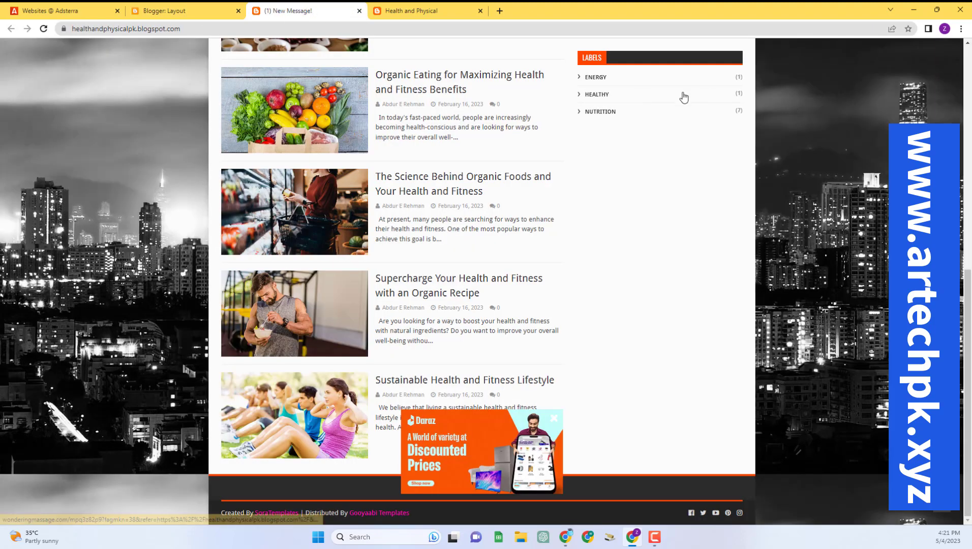
pyautogui.click(227, 10)
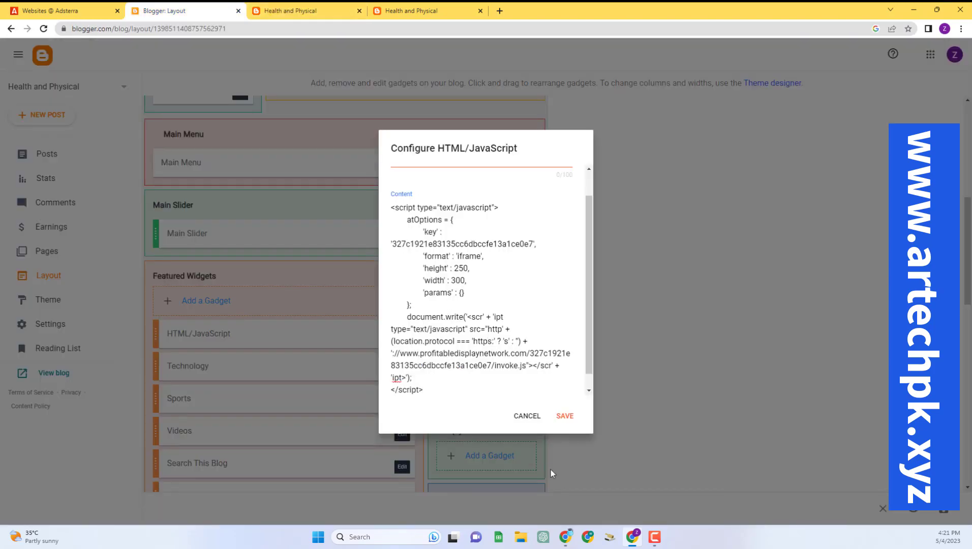
pyautogui.click(564, 416)
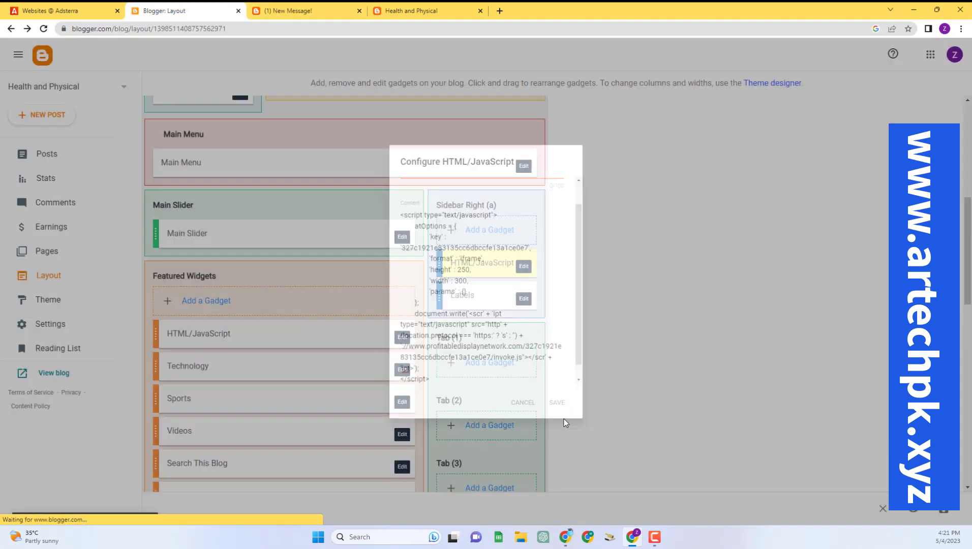
# - Add an HTML/JavaScript gadget with the Banner 300x250 code to Section (Left) near the footer and save it
pyautogui.scroll(-10, 525, 259)
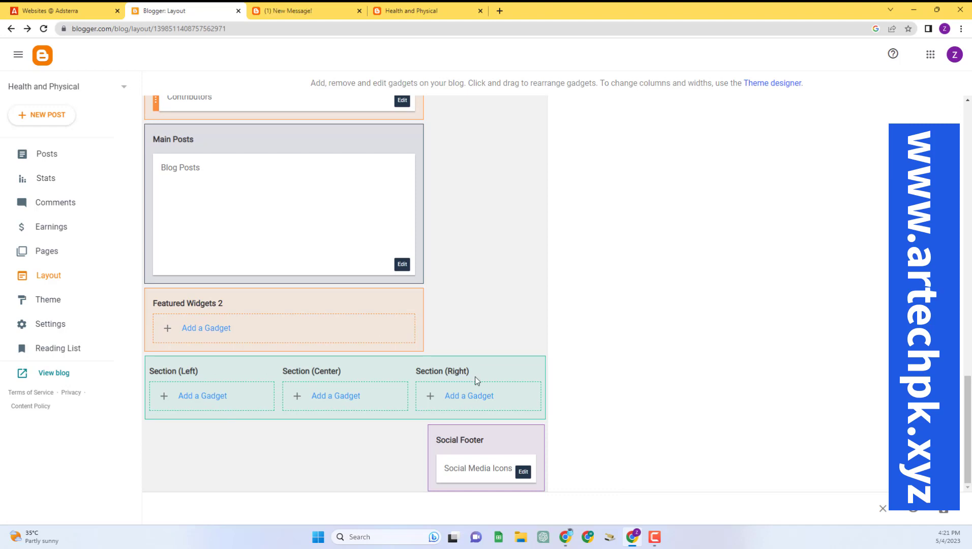
pyautogui.click(41, 10)
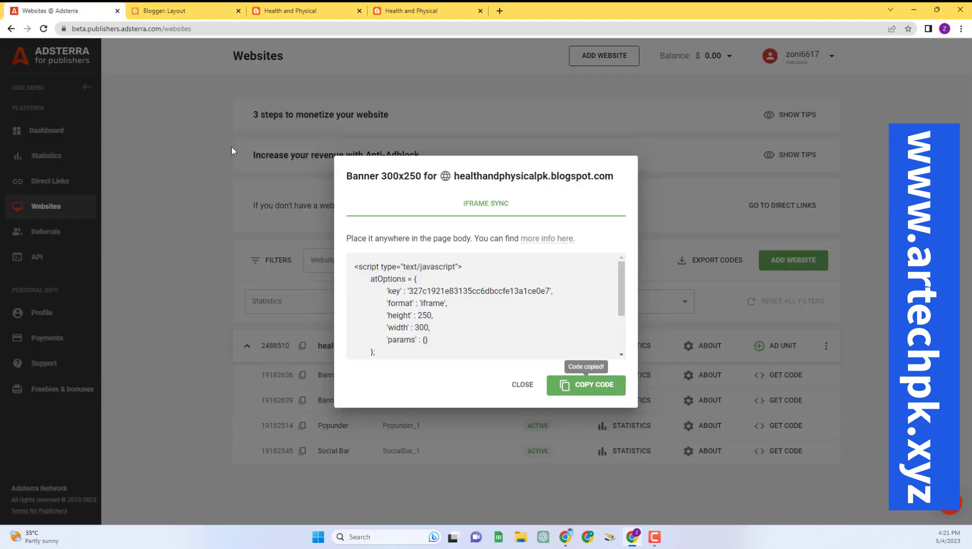
pyautogui.click(173, 10)
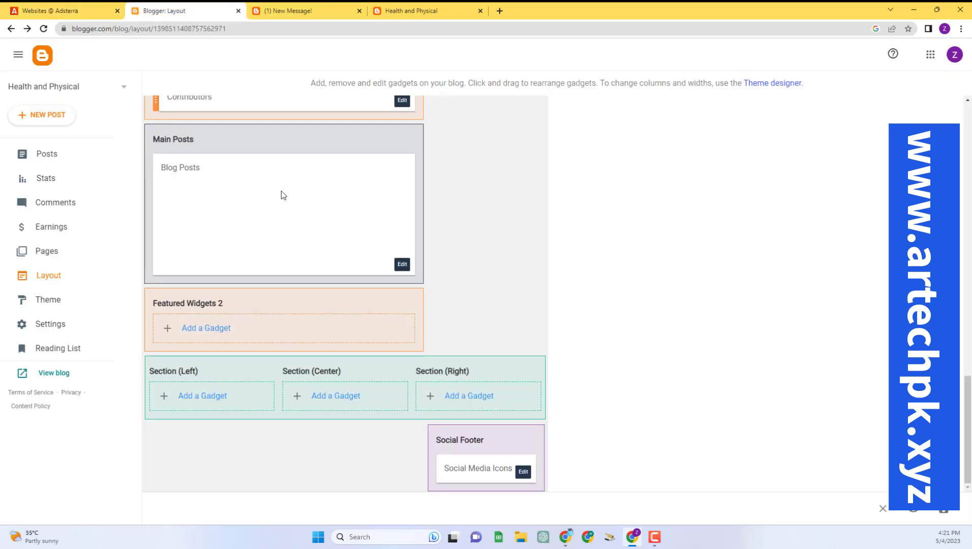
pyautogui.click(197, 397)
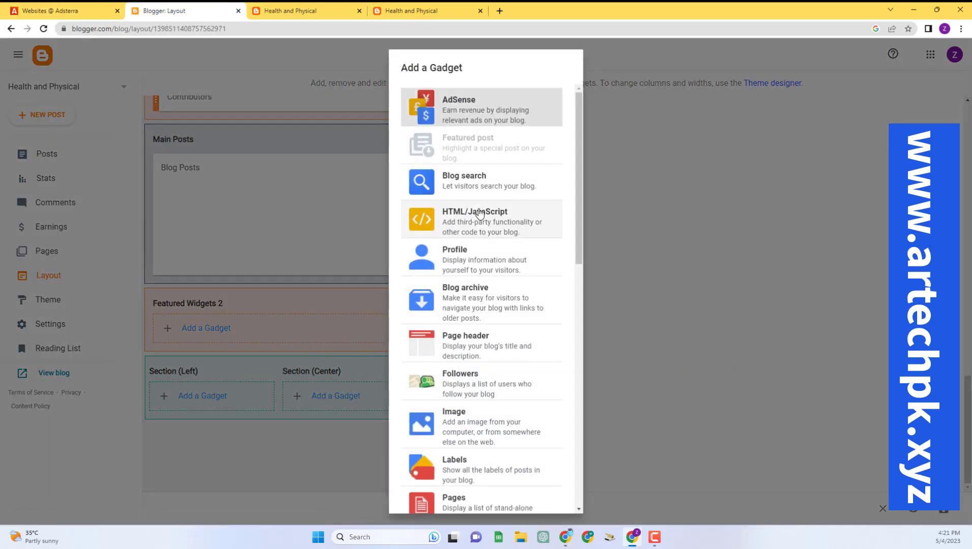
pyautogui.click(479, 229)
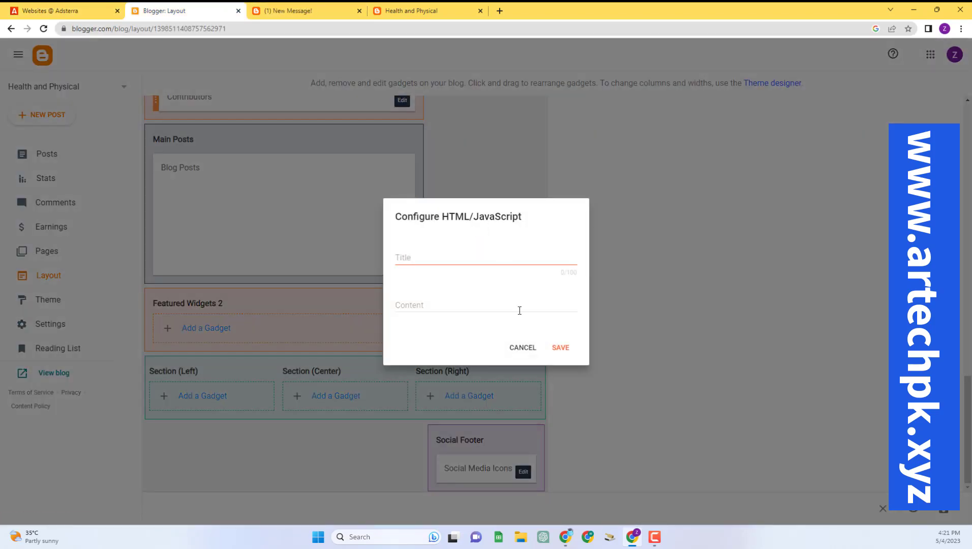
pyautogui.click(519, 310)
pyautogui.hotkey('ctrl', 'v')
pyautogui.click(561, 416)
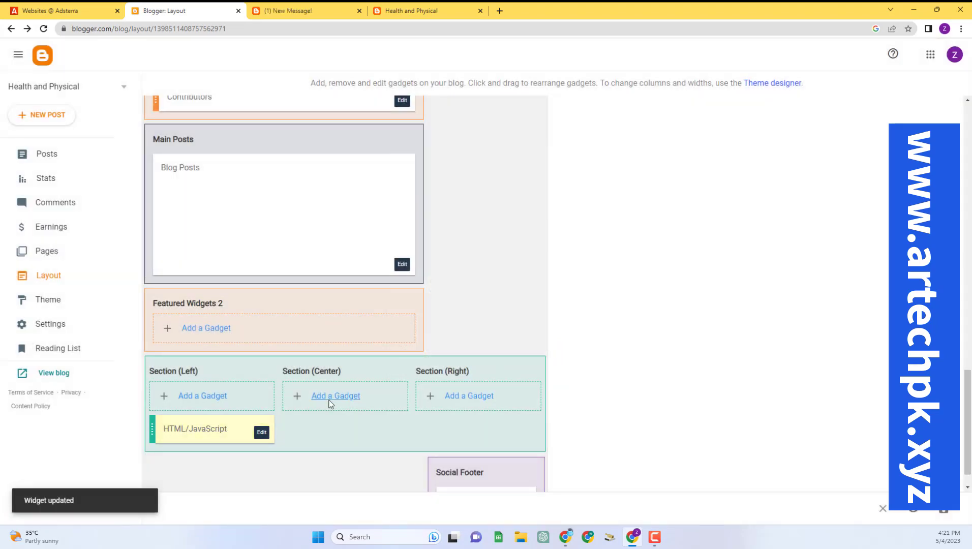
# - Add an HTML/JavaScript gadget with the Banner 300x250 code to Section (Center) and save it
pyautogui.click(329, 402)
pyautogui.click(347, 386)
pyautogui.click(333, 401)
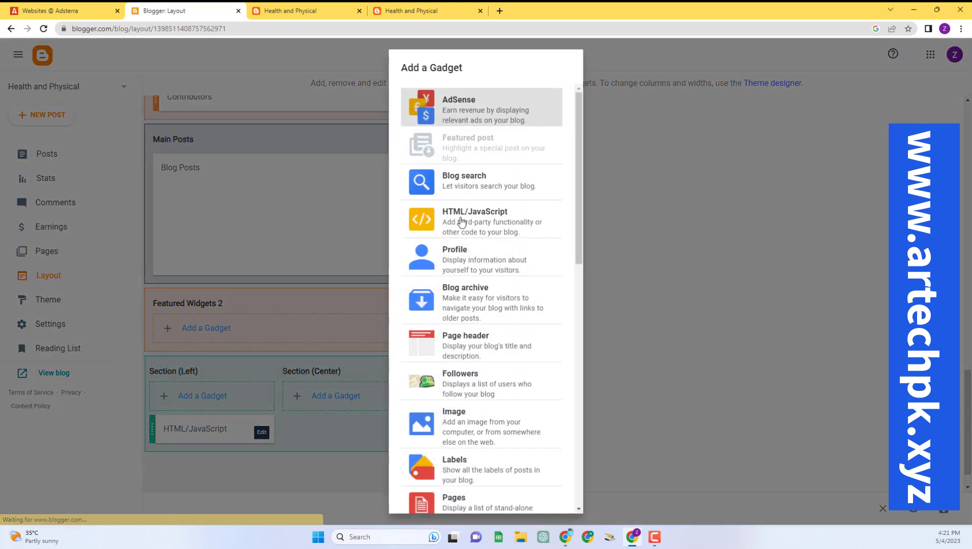
pyautogui.click(460, 220)
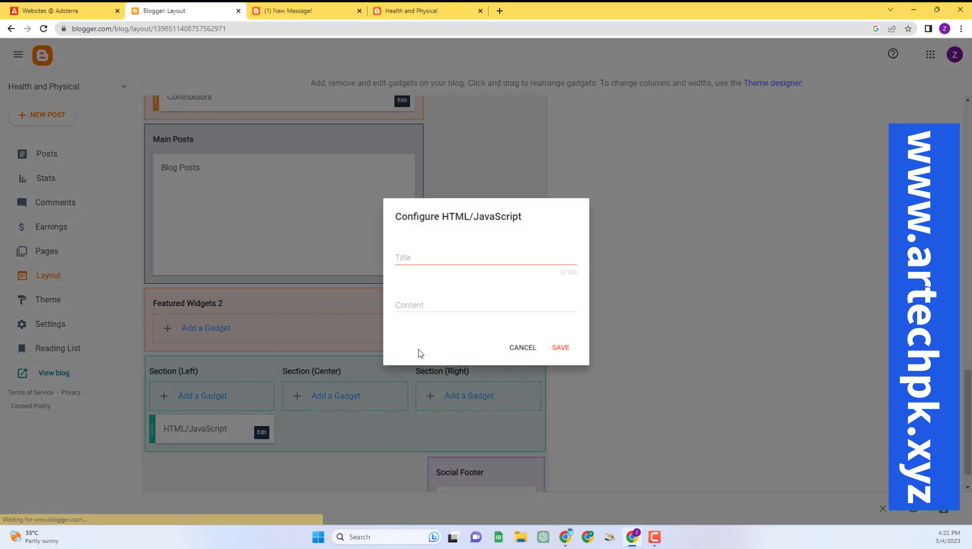
pyautogui.click(434, 307)
pyautogui.write('<script type="text/javascript"> \tatOptions = { \t\t\'key\' : \'327c1921e83135cc6dbccfe13a1ce0e7\', \t\t\'format\' : \'iframe\', \t\t\'height\' : 250, \t\t\'width\' : 300, \t\t\'params\' : {} \t}; \tdocument.write(\'<scr\' + \'ipt type="text/javascript" src="http\' + (location.protocol === \'https:\' ? \'s\' : \'\') + \'://www.profitabledisplaynetwork.com/327c1921e83135cc6dbccfe13a1ce0e7/invoke.js"></scr\' + \'ipt>\'); </script>')
pyautogui.click(563, 416)
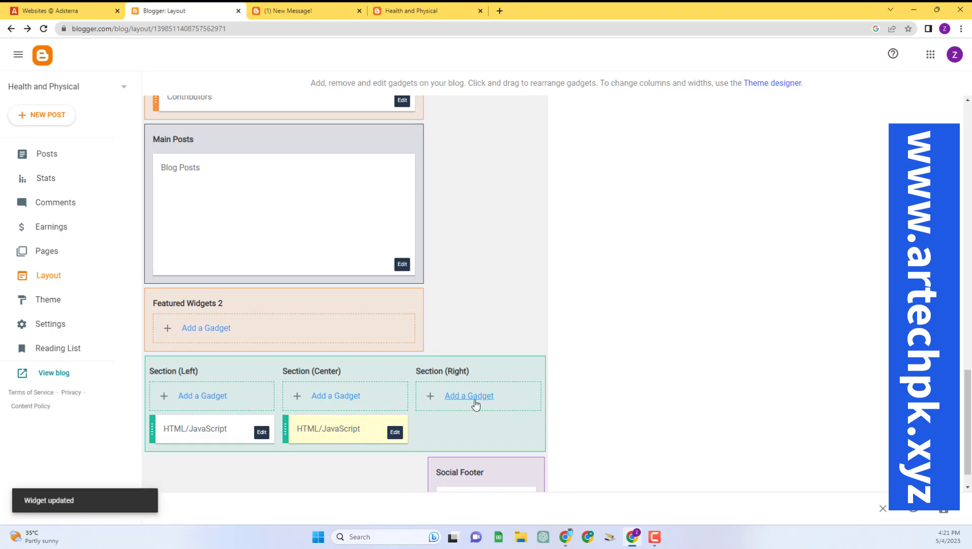
# - Add an HTML/JavaScript gadget with the Banner 300x250 code to Section (Right), save it, and save the blog's layout
pyautogui.click(474, 400)
pyautogui.click(452, 224)
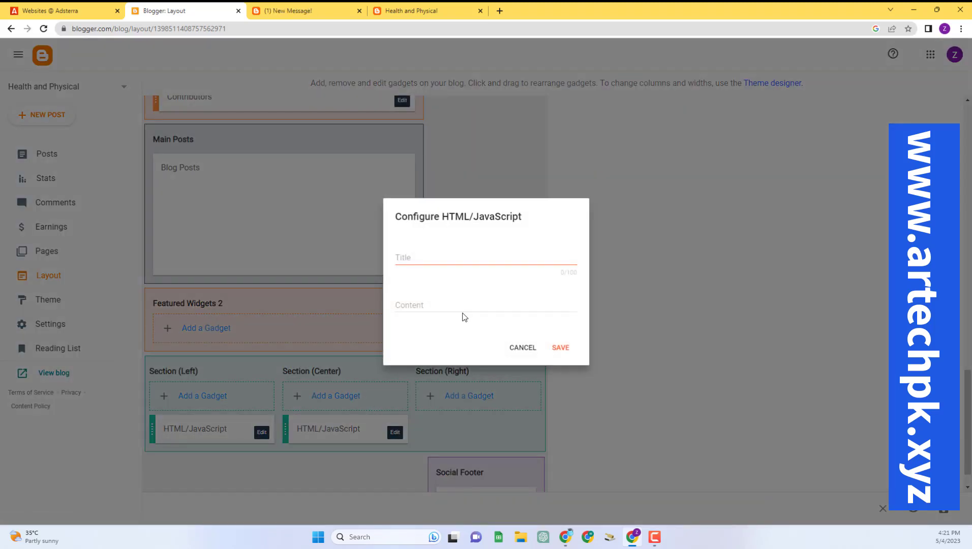
pyautogui.click(461, 308)
pyautogui.write('<script type="text/javascript"> \tatOptions = { \t\t\'key\' : \'327c1921e83135cc6dbccfe13a1ce0e7\', \t\t\'format\' : \'iframe\', \t\t\'height\' : 250, \t\t\'width\' : 300, \t\t\'params\' : {} \t}; \tdocument.write(\'<scr\' + \'ipt type="text/javascript" src="http\' + (location.protocol === \'https:\' ? \'s\' : \'\') + \'://www.profitabledisplaynetwork.com/327c1921e83135cc6dbccfe13a1ce0e7/invoke.js"></scr\' + \'ipt>\'); </script>')
pyautogui.click(562, 420)
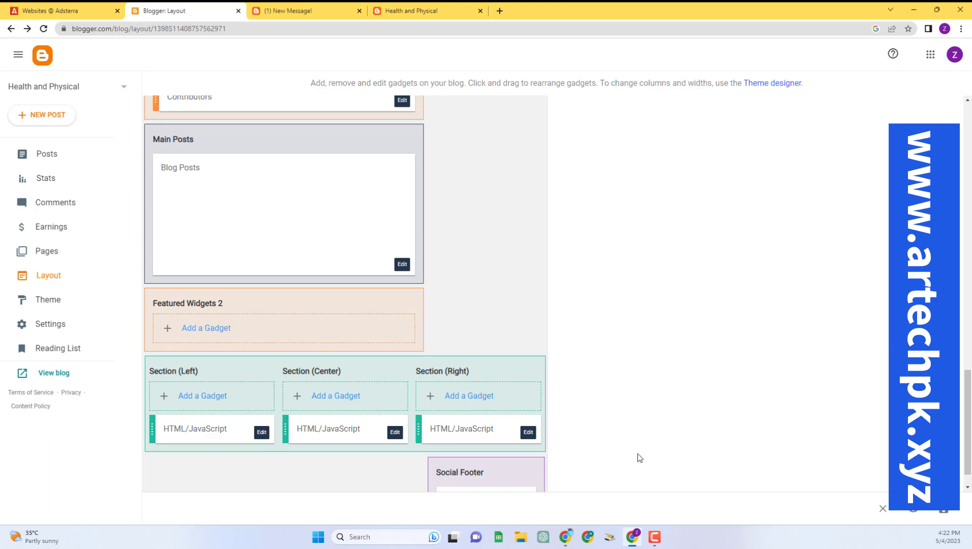
pyautogui.click(942, 511)
# - Reload the live blog, dismiss the overlay ad, and check the header, sidebar and footer banner placements
pyautogui.click(303, 8)
pyautogui.click(44, 28)
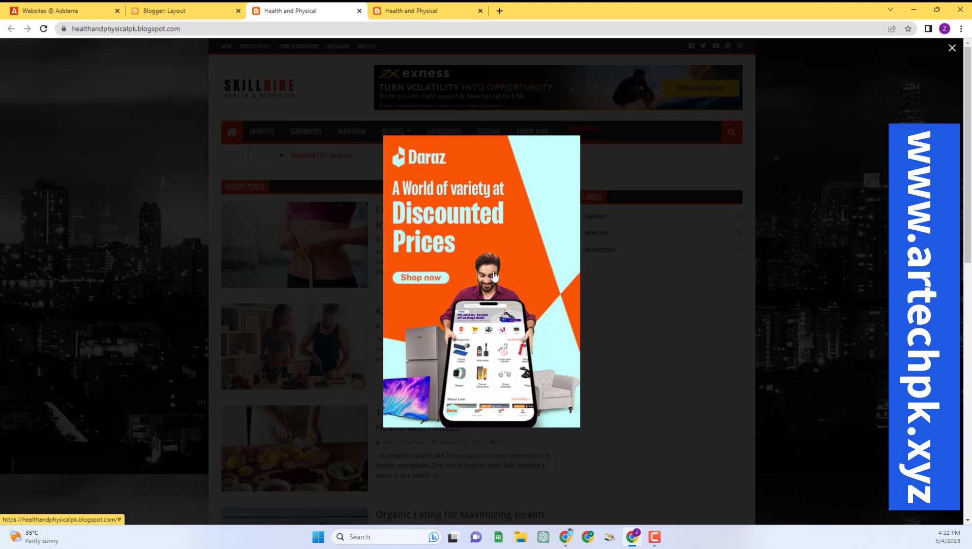
pyautogui.click(951, 49)
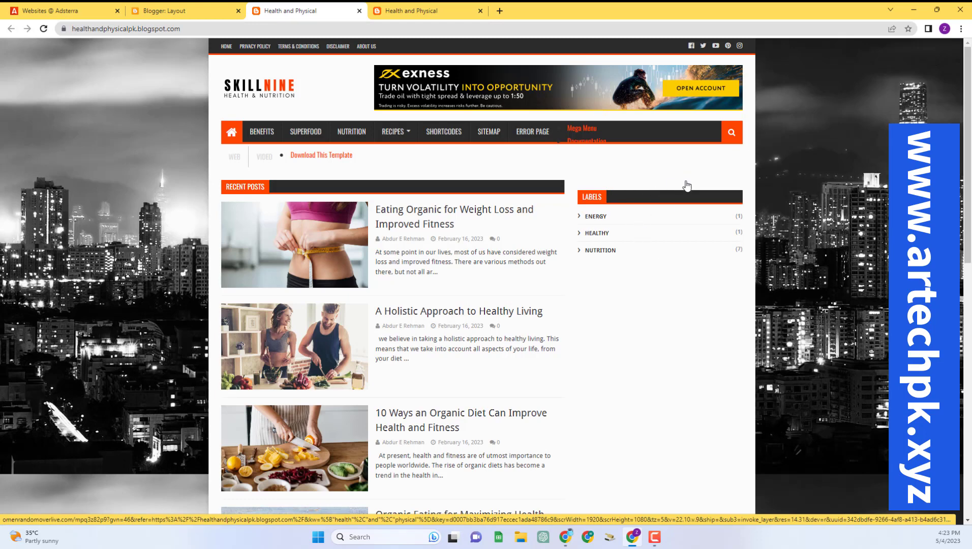
pyautogui.scroll(-10, 686, 185)
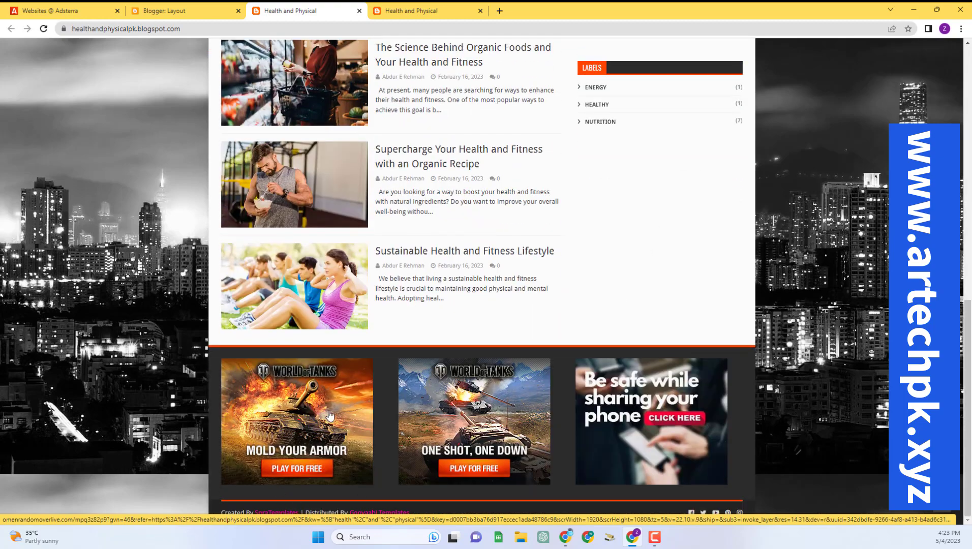
pyautogui.scroll(10, 681, 126)
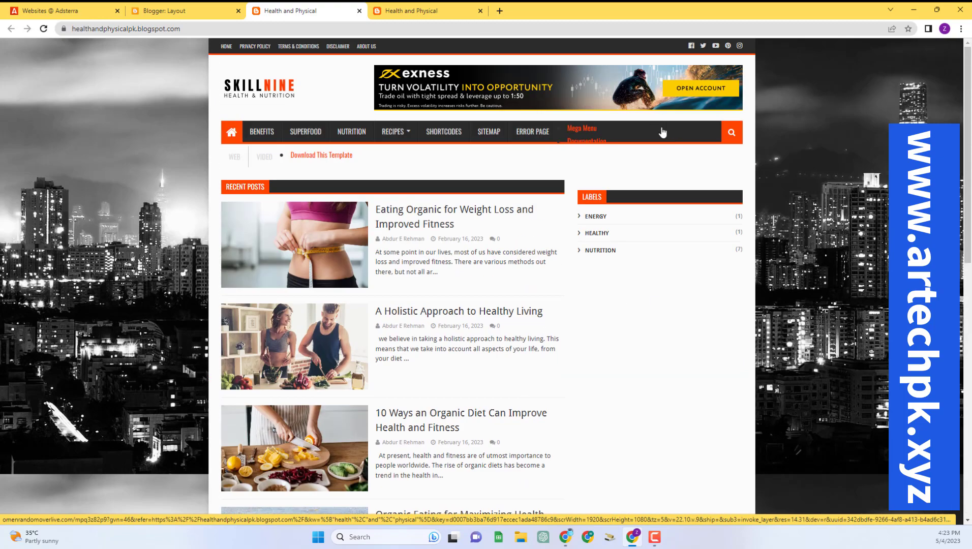
pyautogui.scroll(-10, 641, 191)
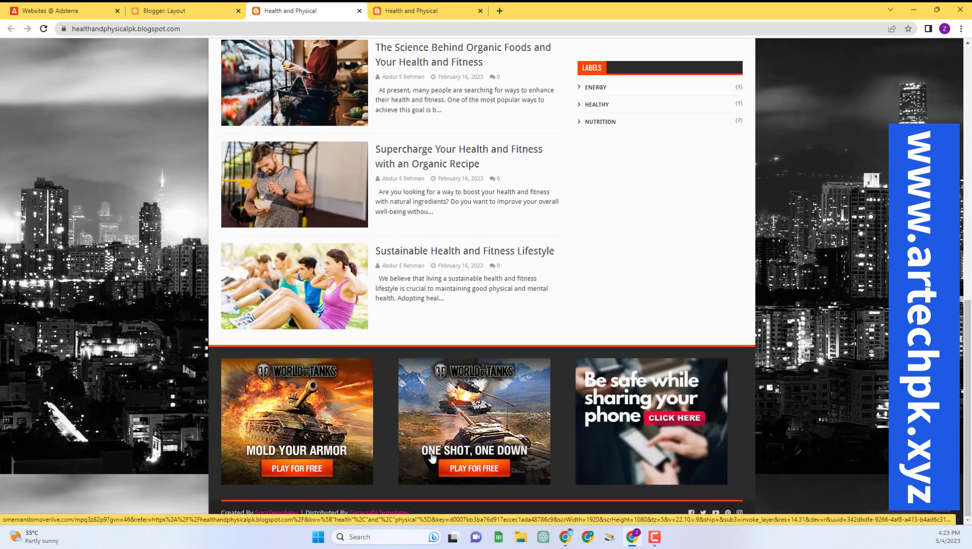
pyautogui.scroll(7, 131, 138)
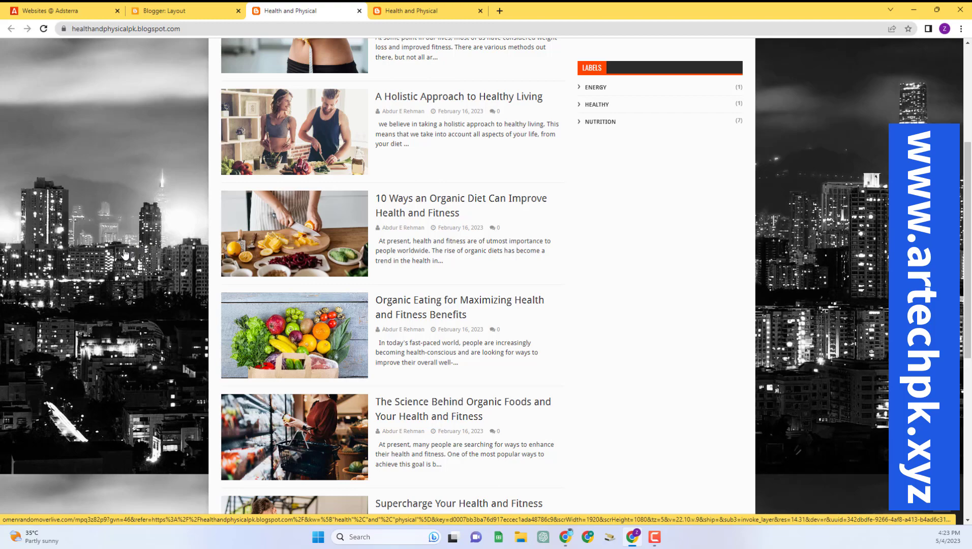
pyautogui.scroll(4, 124, 249)
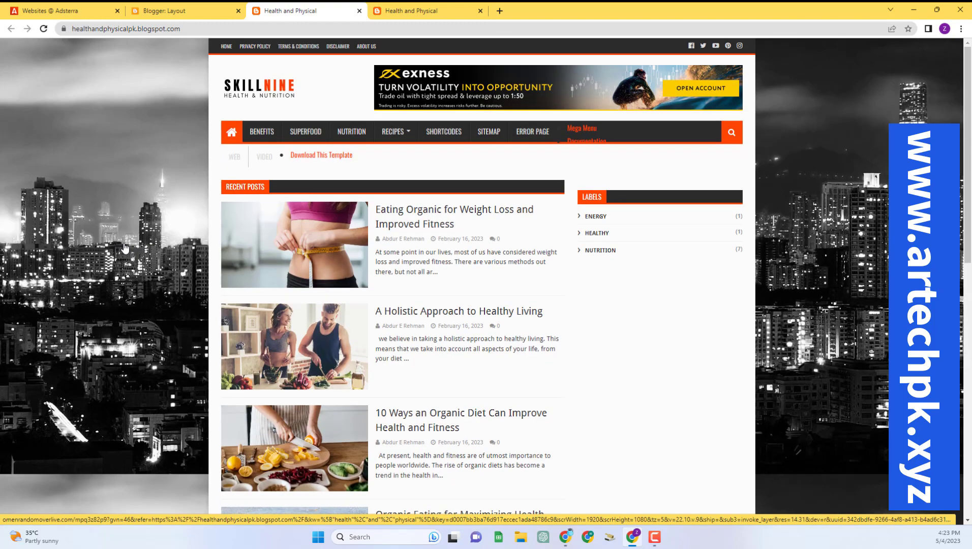